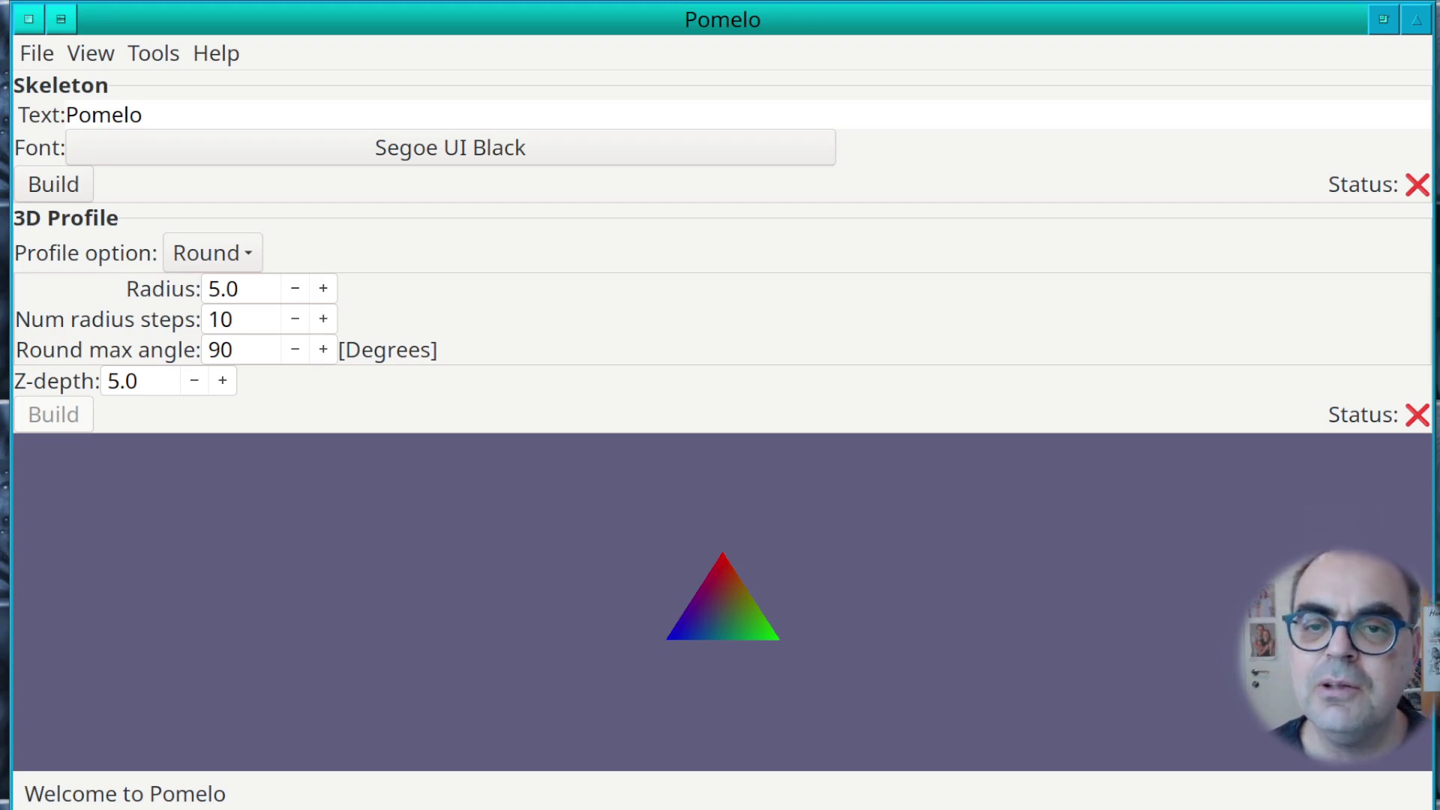
Replace the skeleton text with "cat".
key("alt+Tab")
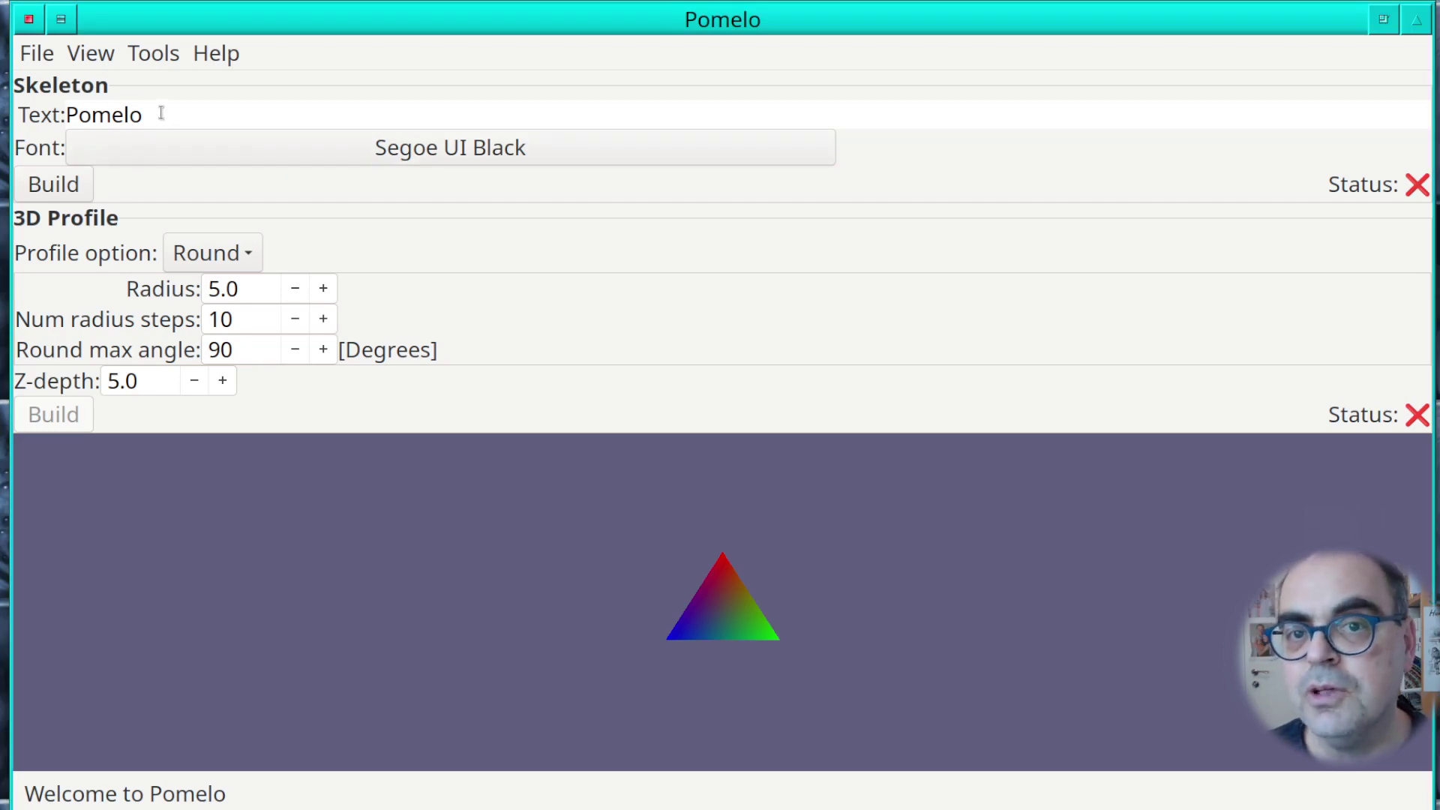
left_click_drag(162, 114, 62, 96)
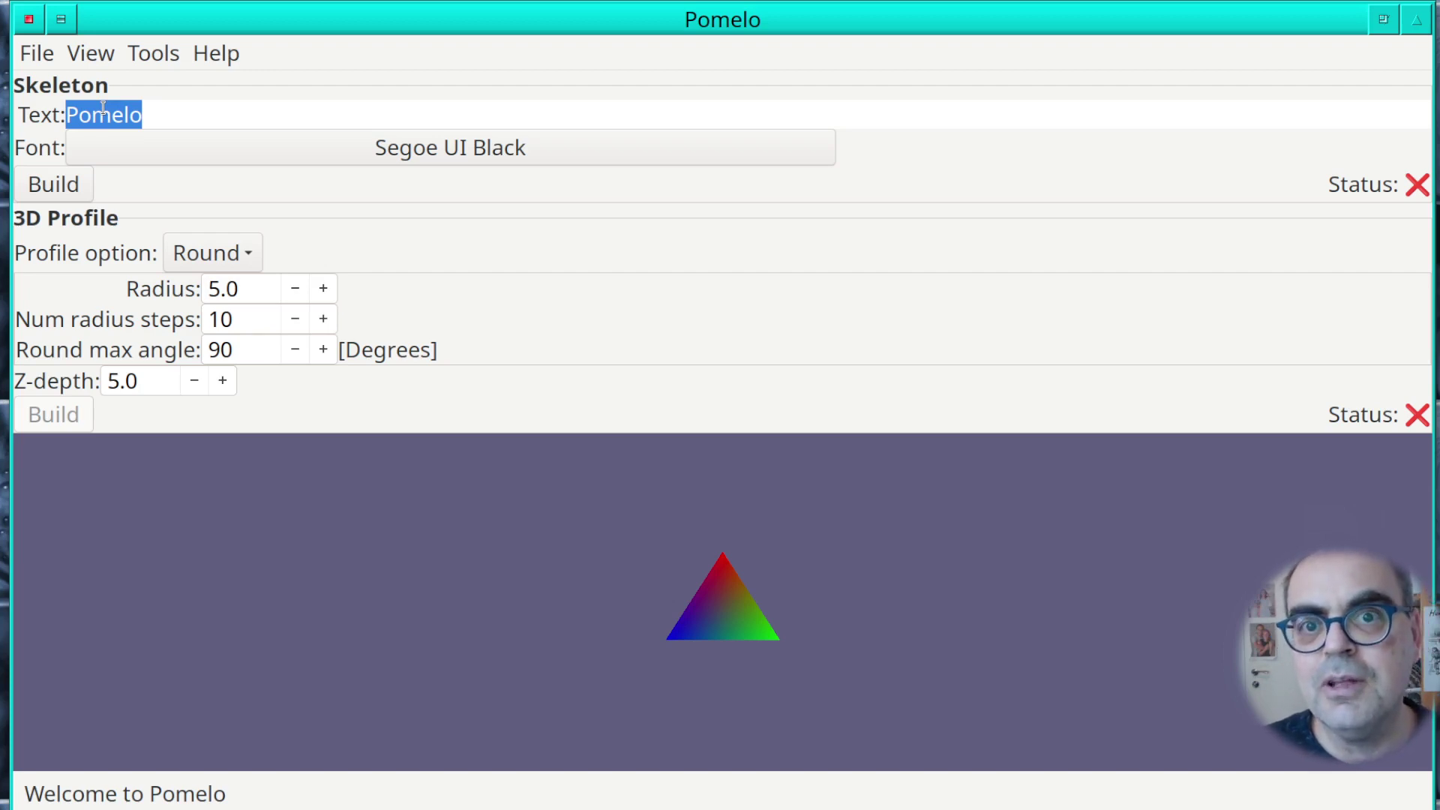
type("cat")
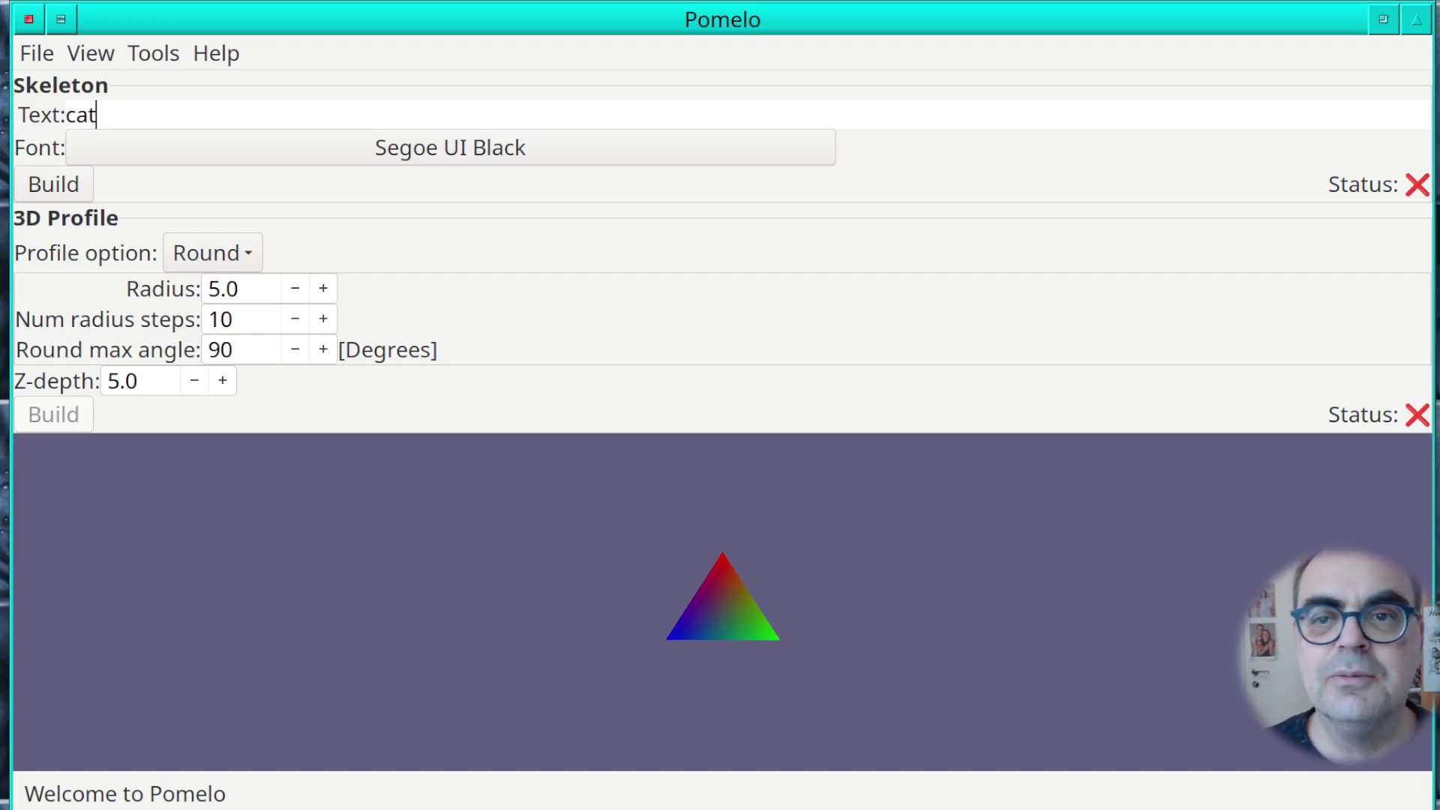
Choose Segoe UI Black as the text's font and build the skeleton.
left_click(417, 149)
scroll(568, 576, "down", 2)
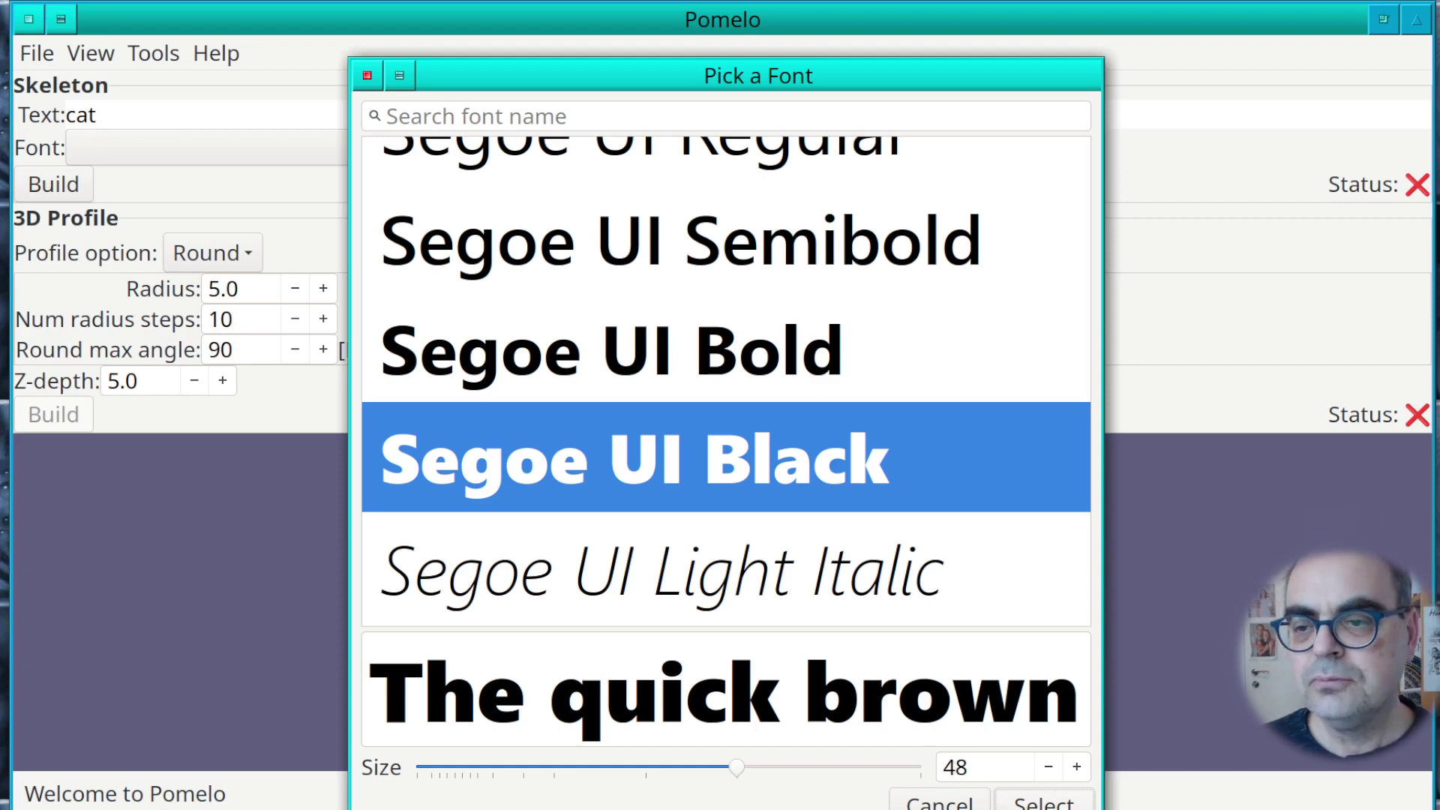
key("Return")
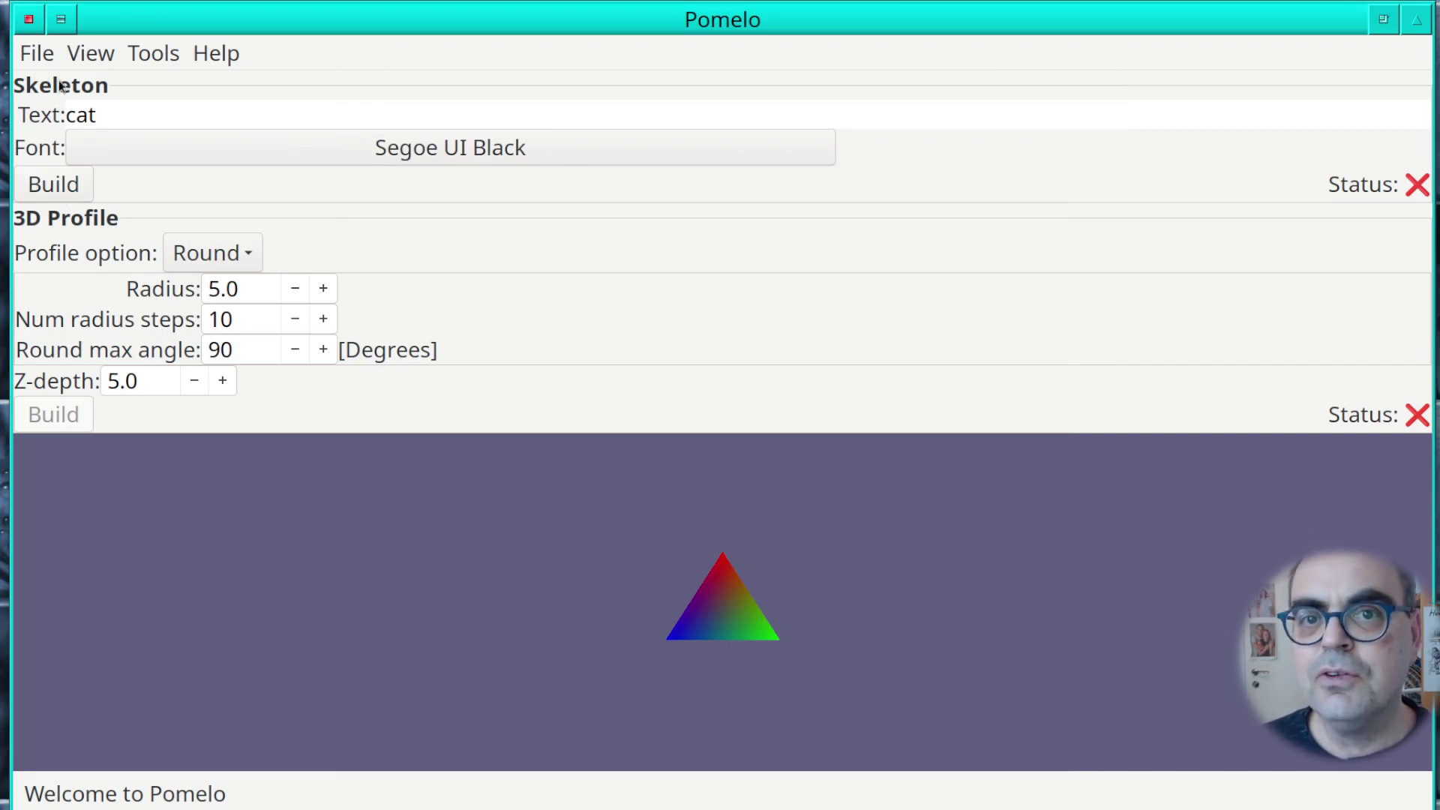
left_click(69, 183)
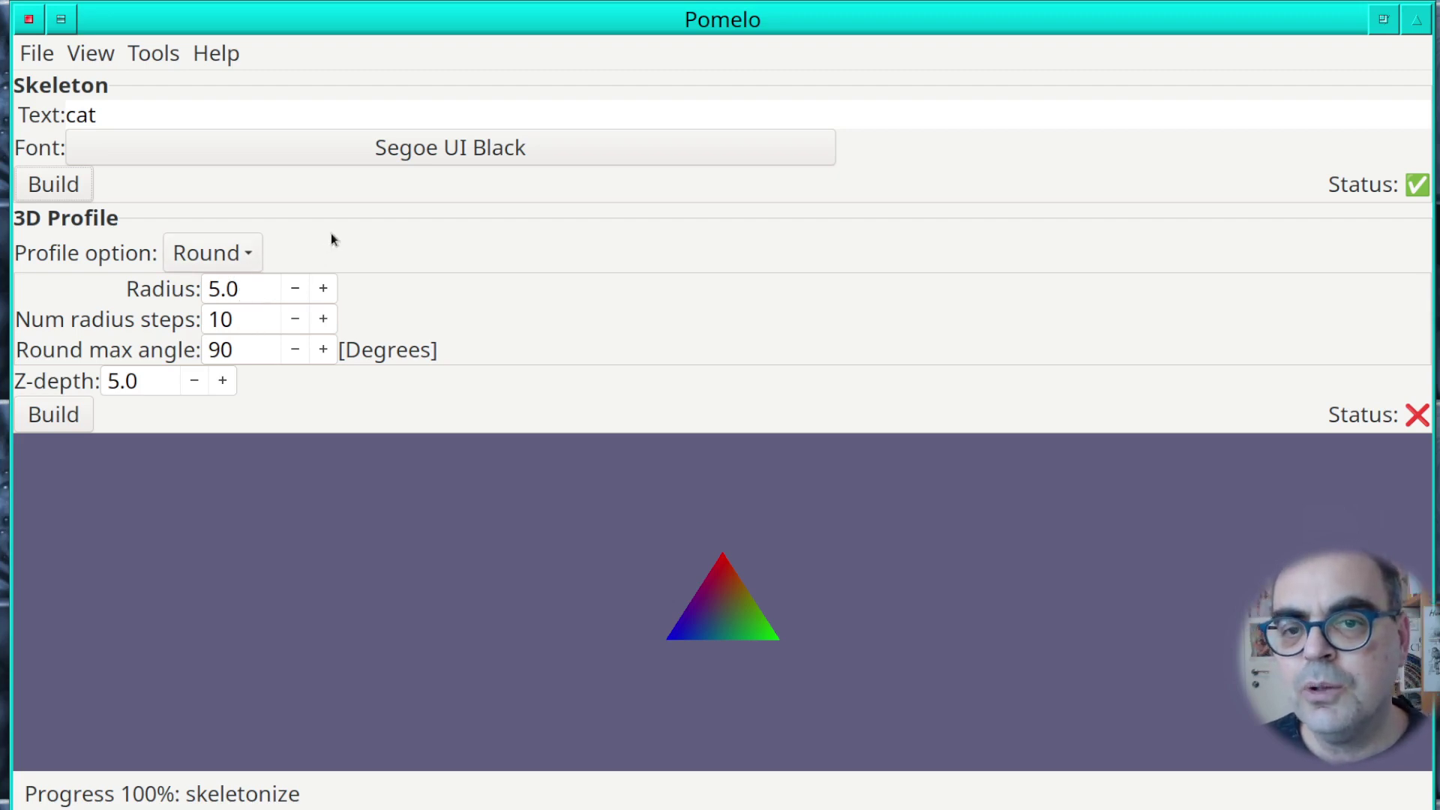
Build the 3D mesh with the Round profile and examine the "cat" letters' edges from a tilted view.
left_click(66, 417)
scroll(727, 673, "up", 2)
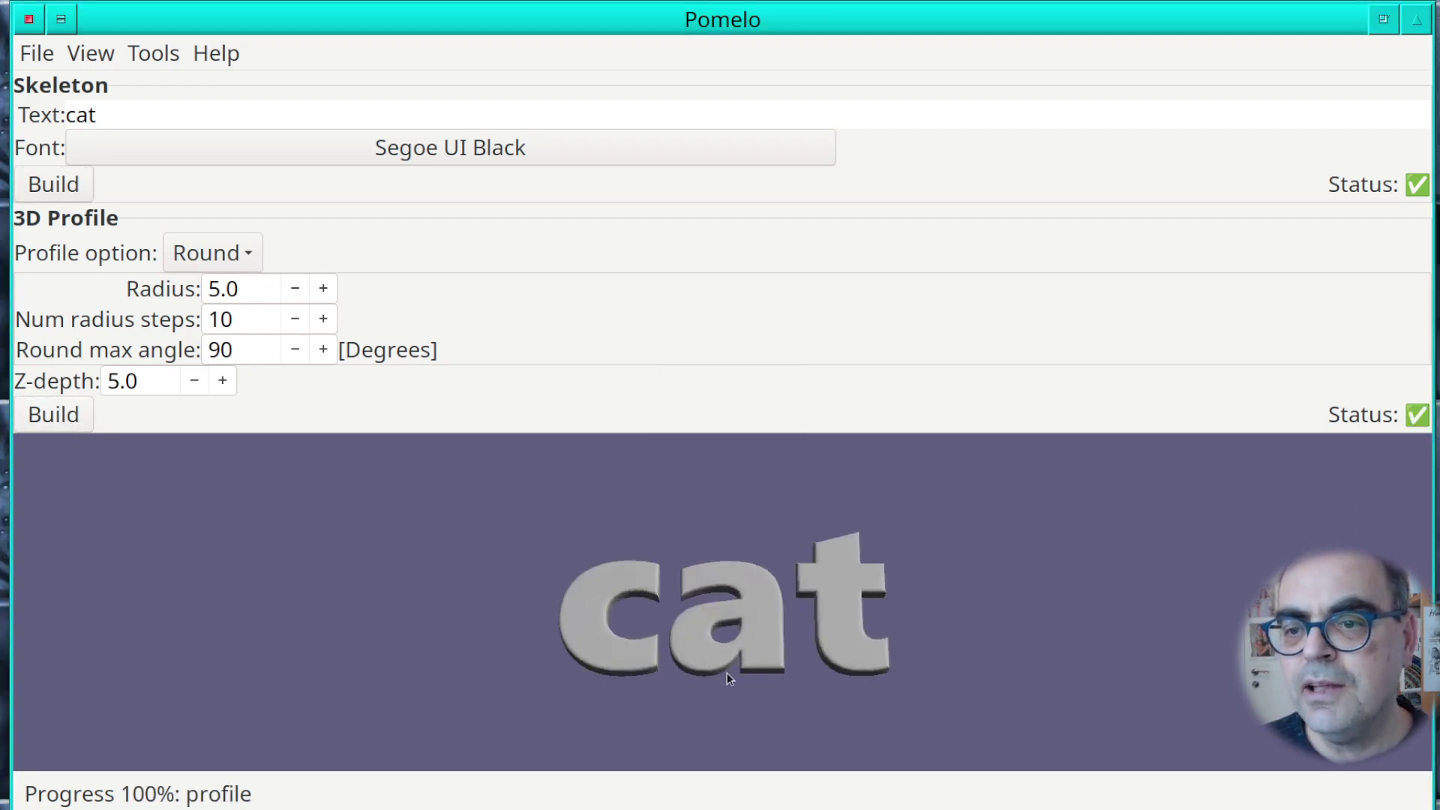
scroll(727, 672, "up", 2)
left_click_drag(741, 676, 911, 542)
scroll(629, 677, "up", 2)
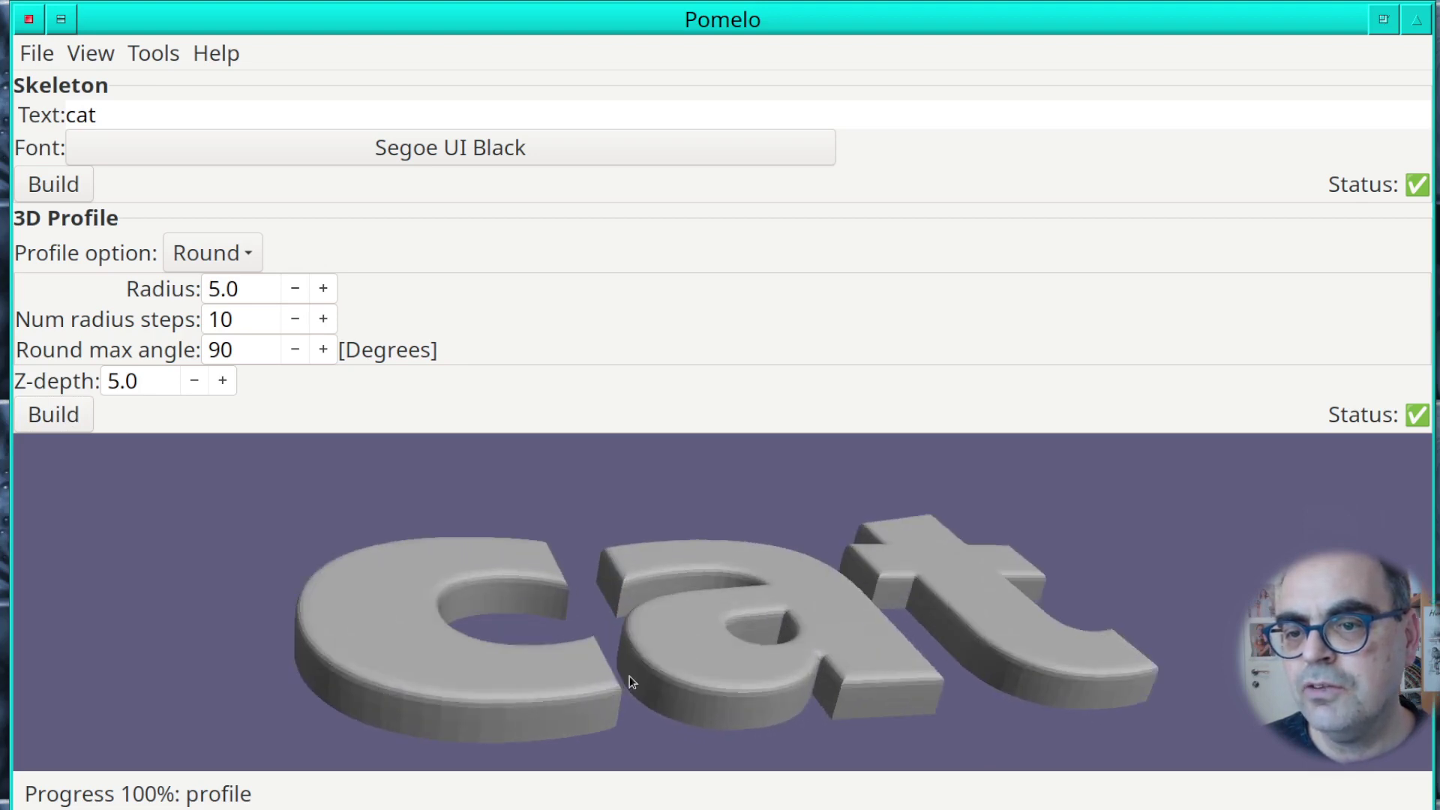
left_click_drag(759, 608, 681, 627)
scroll(682, 627, "down", 3)
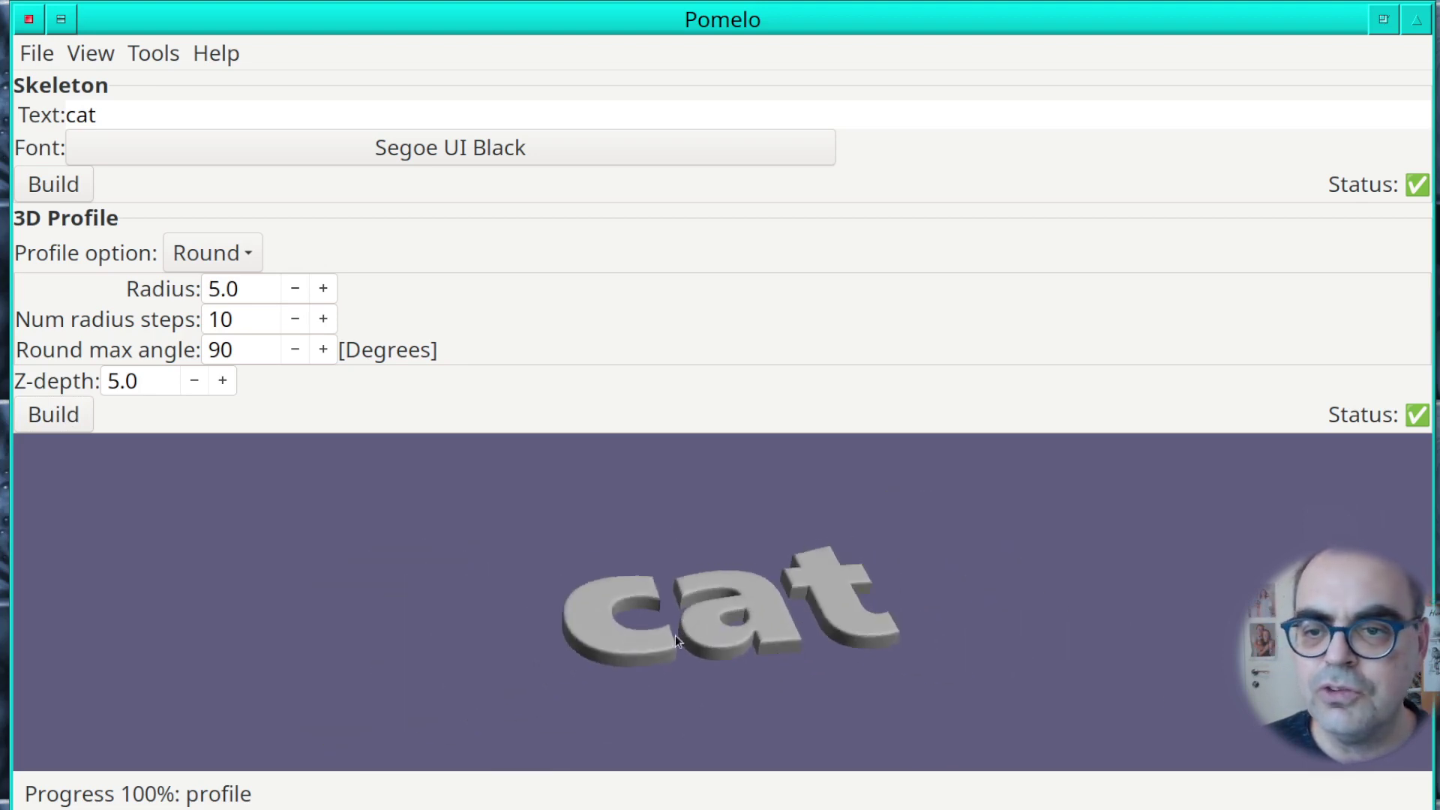
scroll(683, 637, "up", 4)
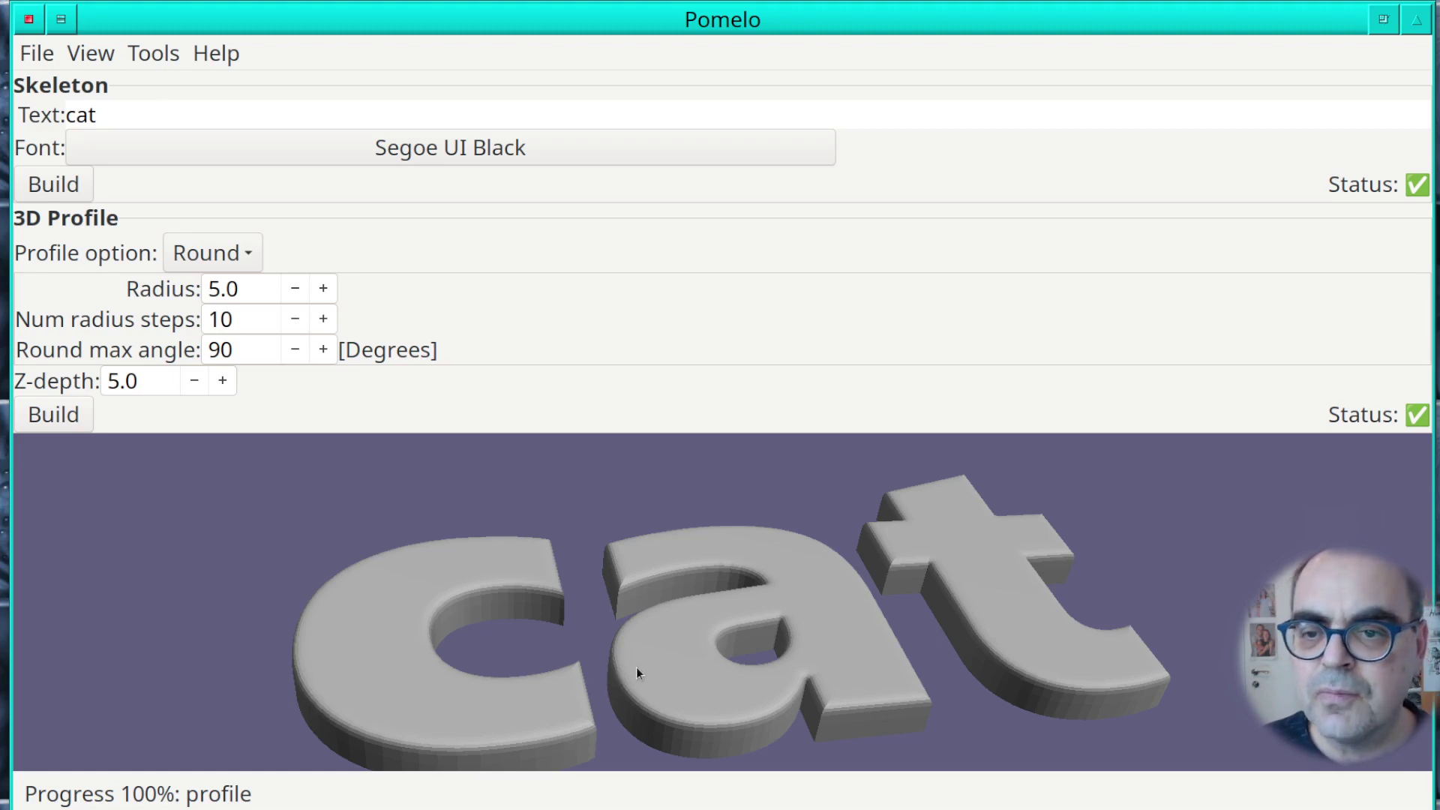
scroll(637, 679, "down", 3)
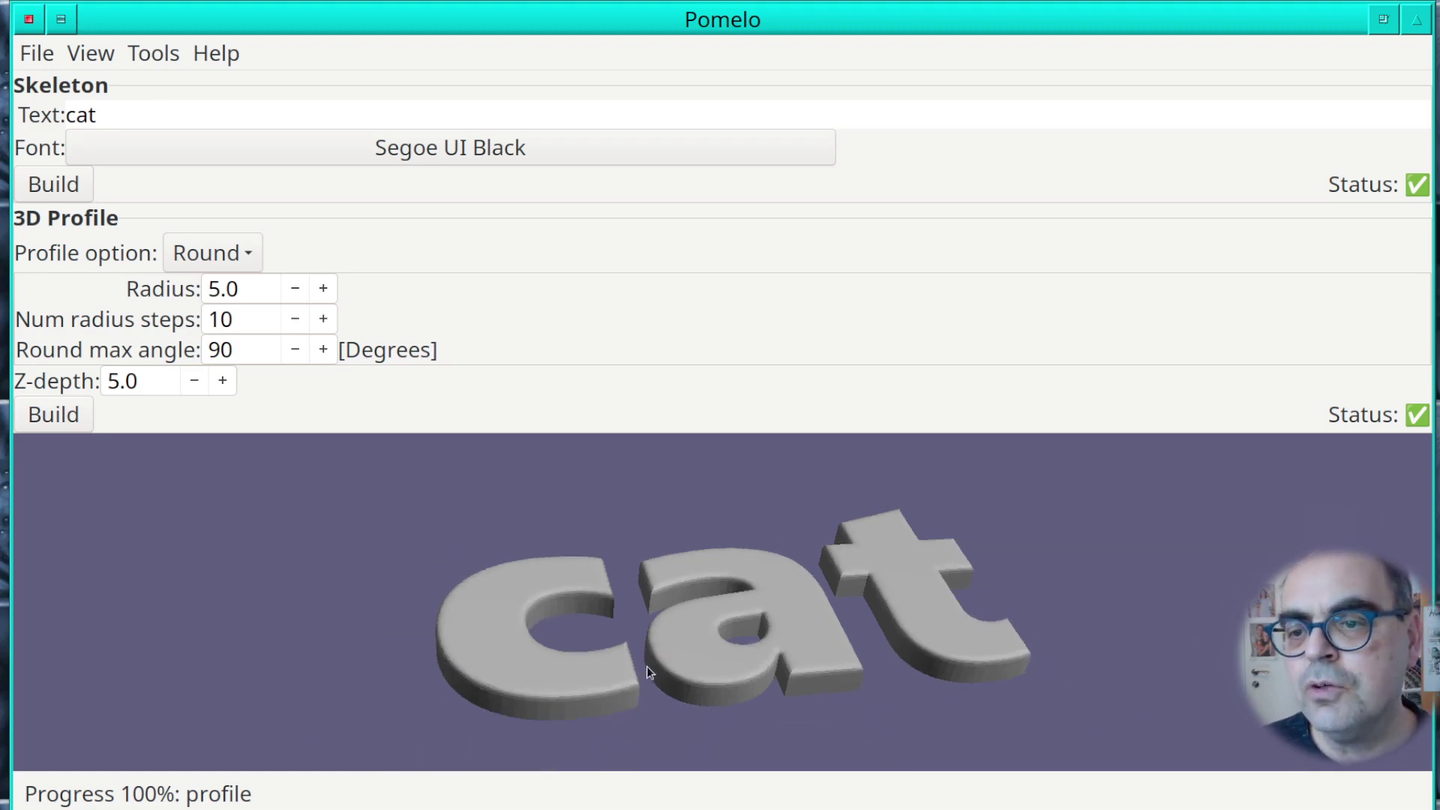
Set the round profile's radius to 15 and rebuild the 3D mesh.
double_click(254, 290)
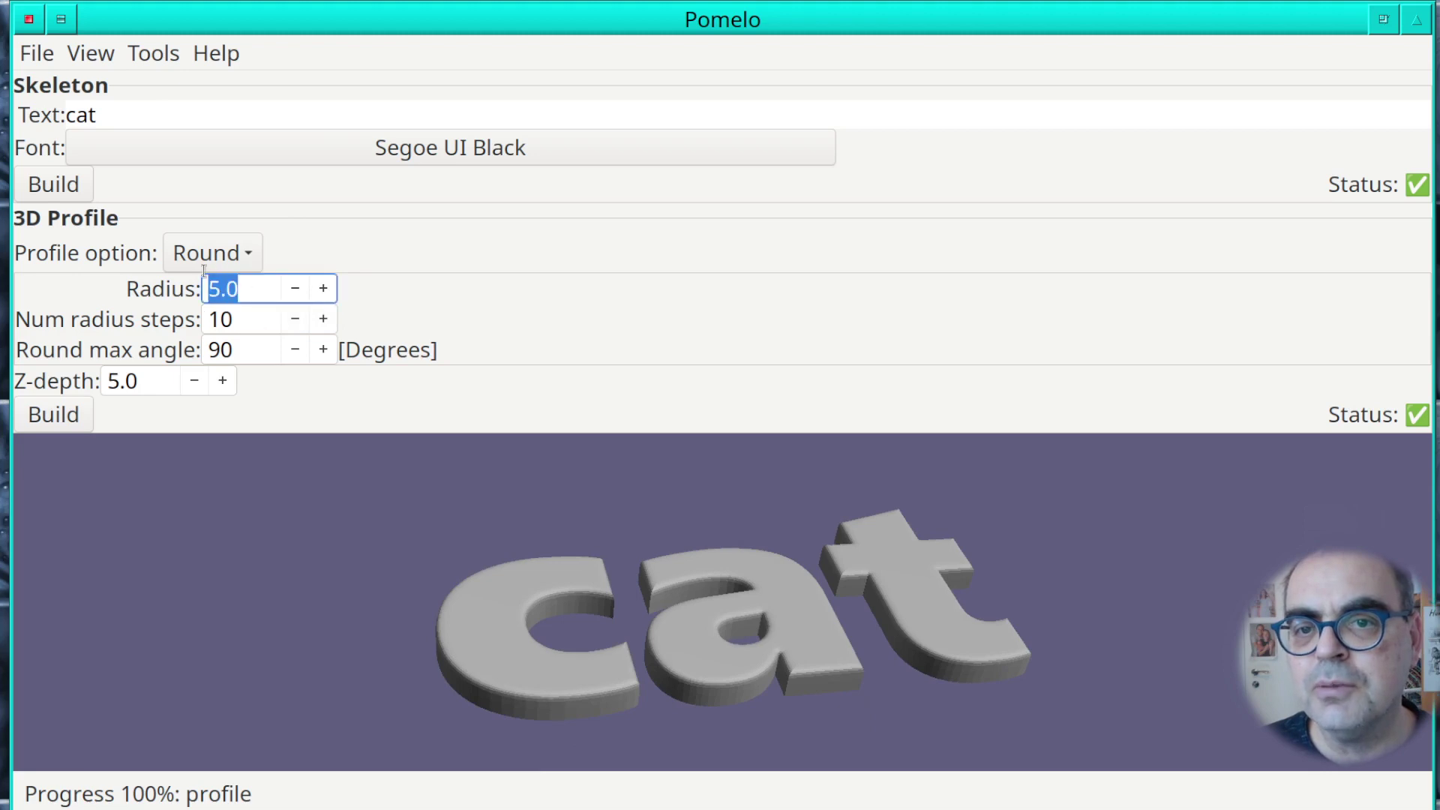
type("15")
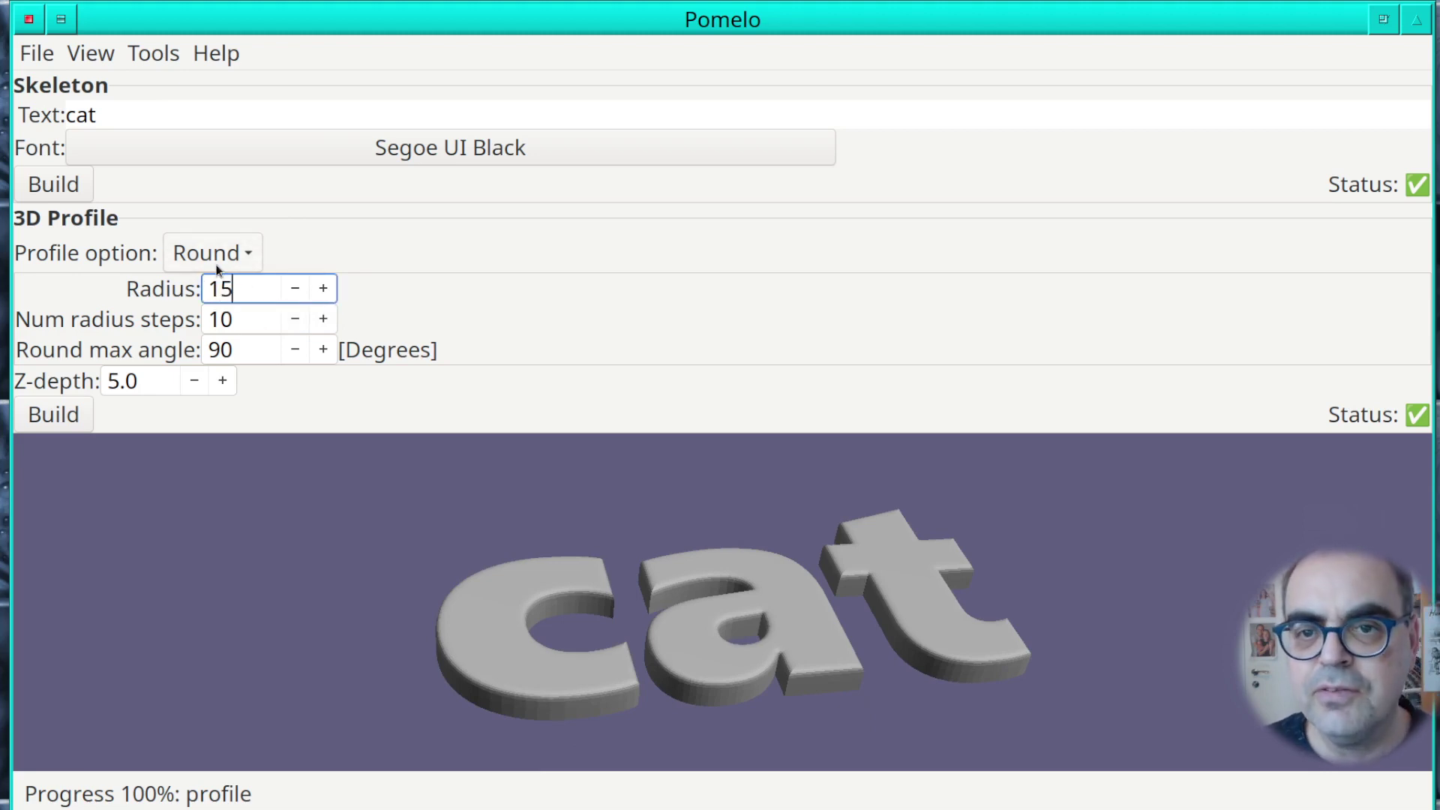
left_click(50, 417)
left_click(47, 415)
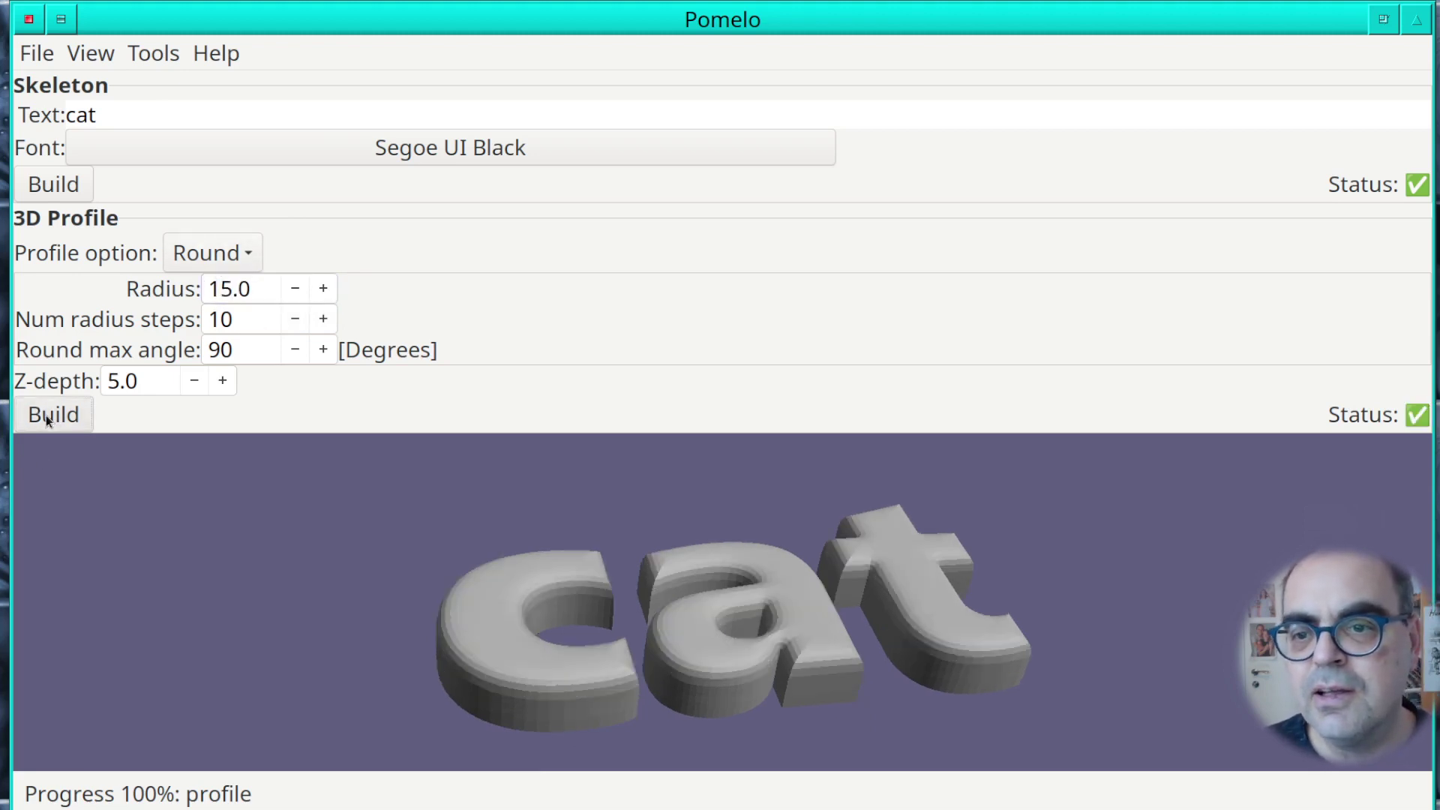
scroll(584, 577, "down", 2)
left_click_drag(608, 596, 677, 509)
scroll(615, 578, "up", 2)
left_click_drag(614, 578, 521, 620)
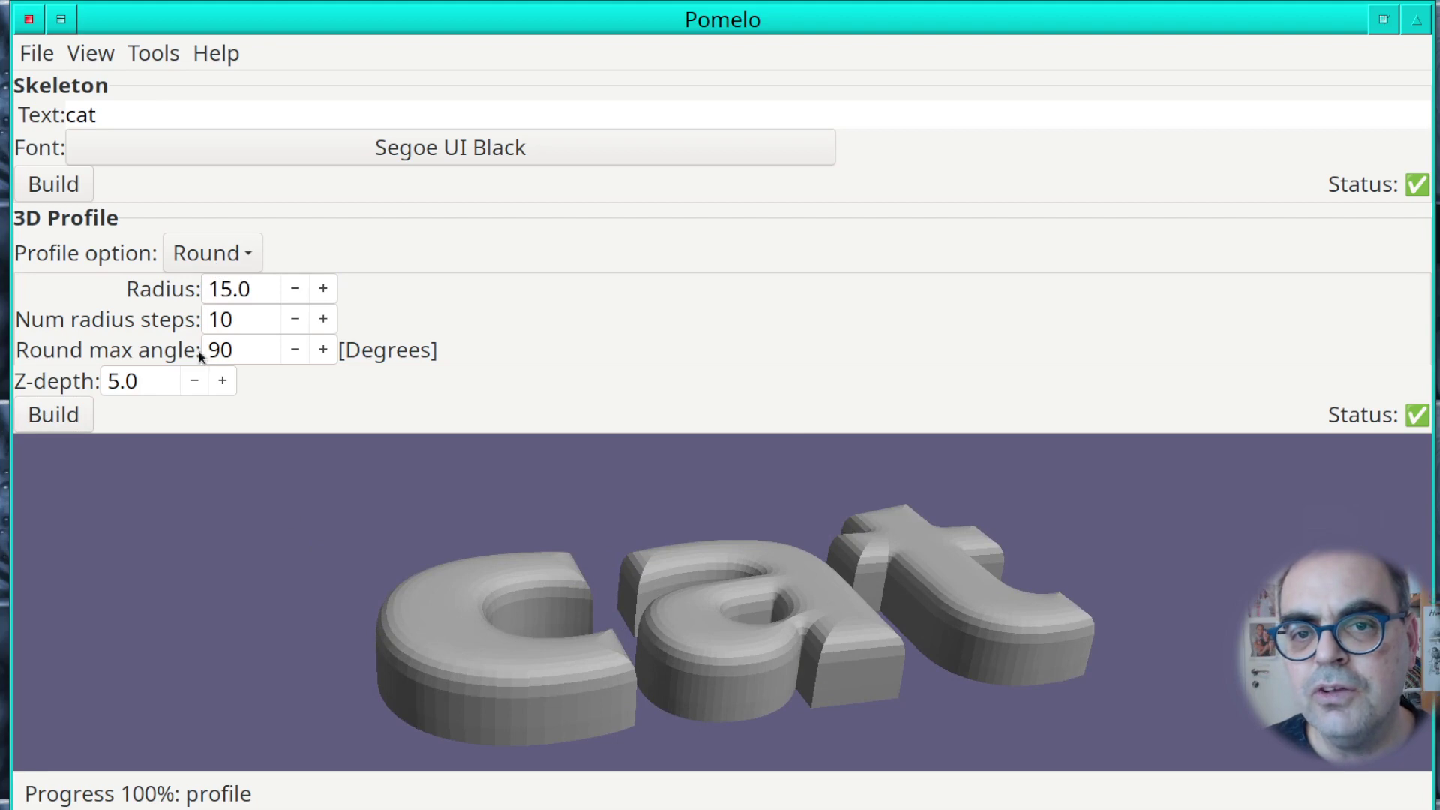
Set the number of radius steps to 30 and rebuild the 3D mesh.
left_click_drag(241, 321, 203, 306)
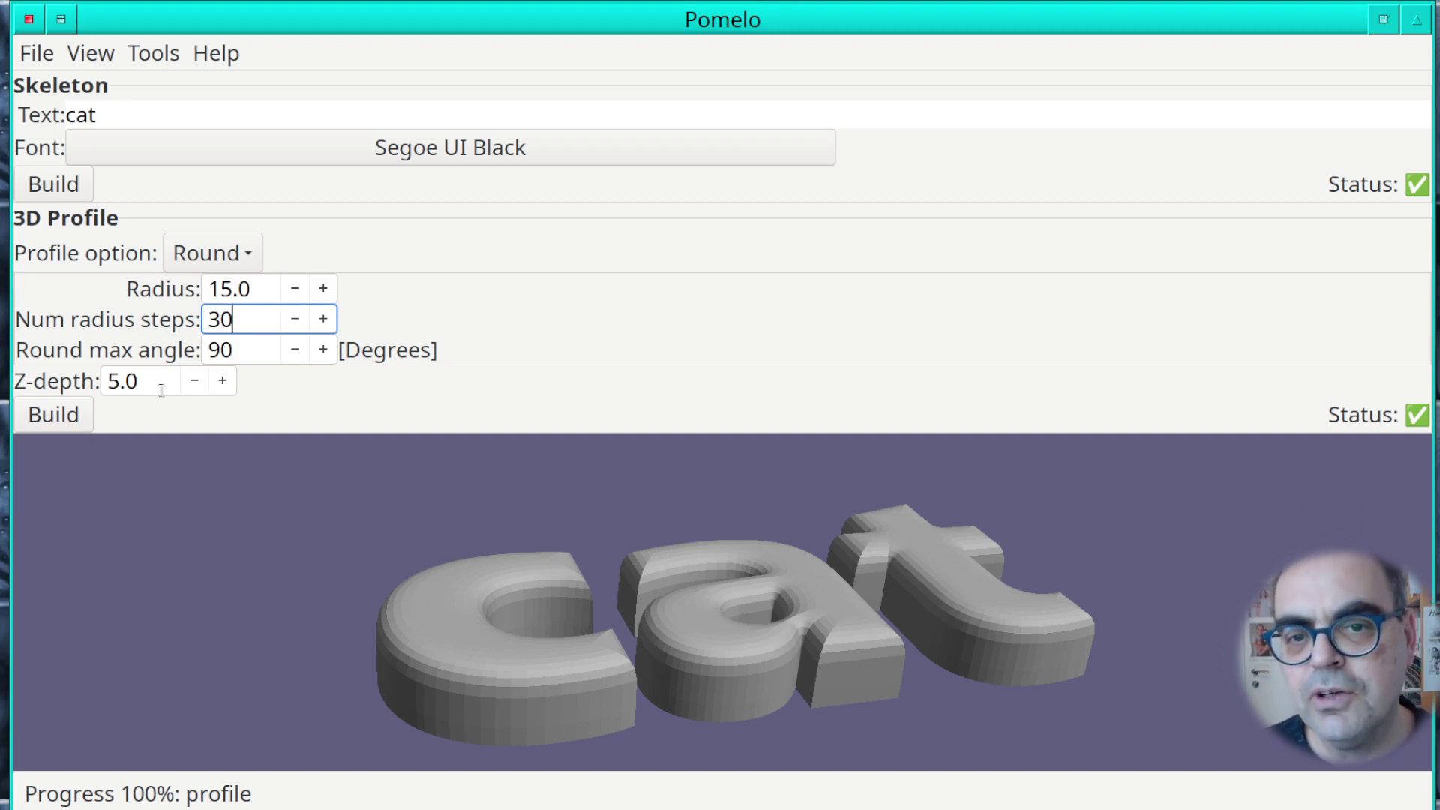
left_click(58, 412)
left_click_drag(610, 603, 857, 666)
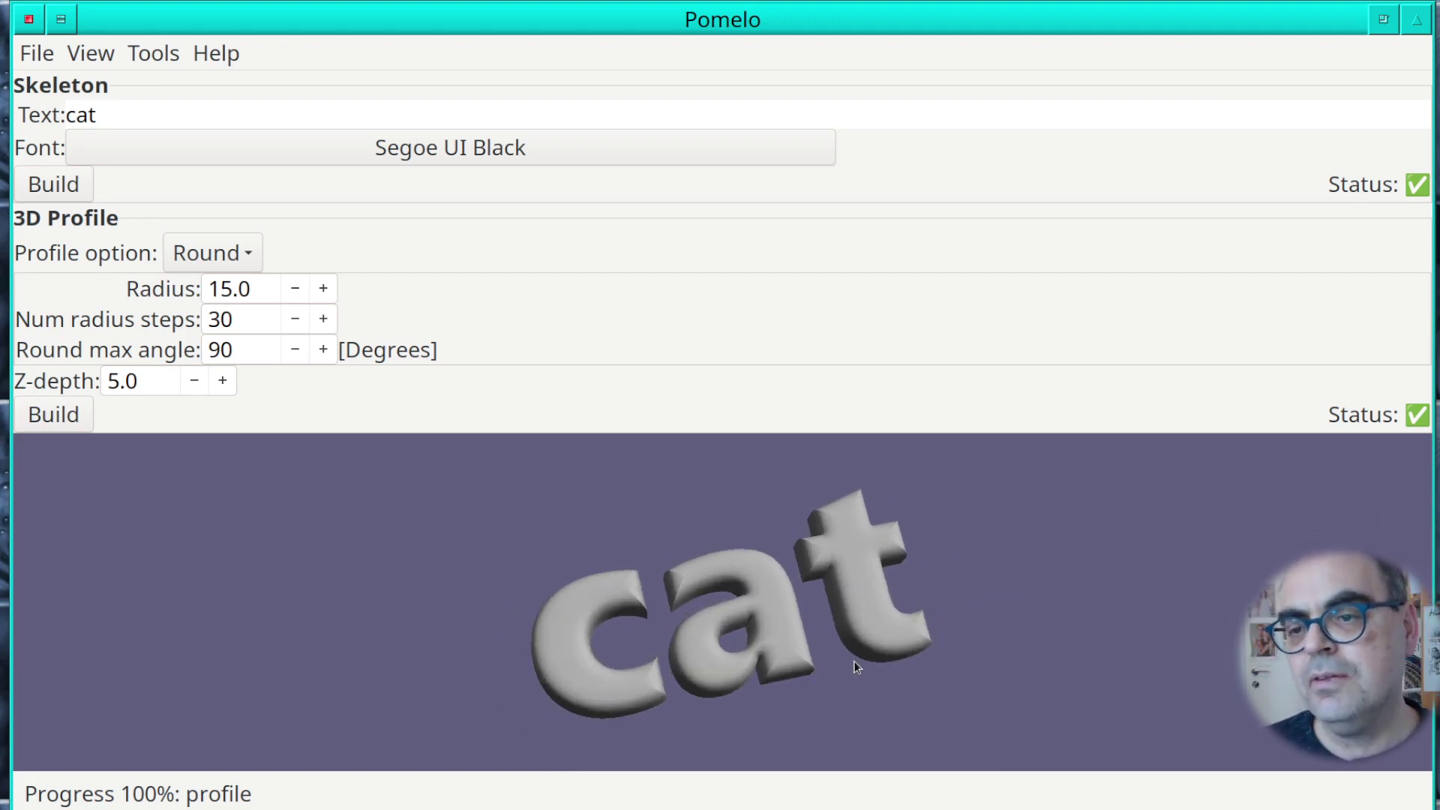
scroll(857, 667, "up", 1)
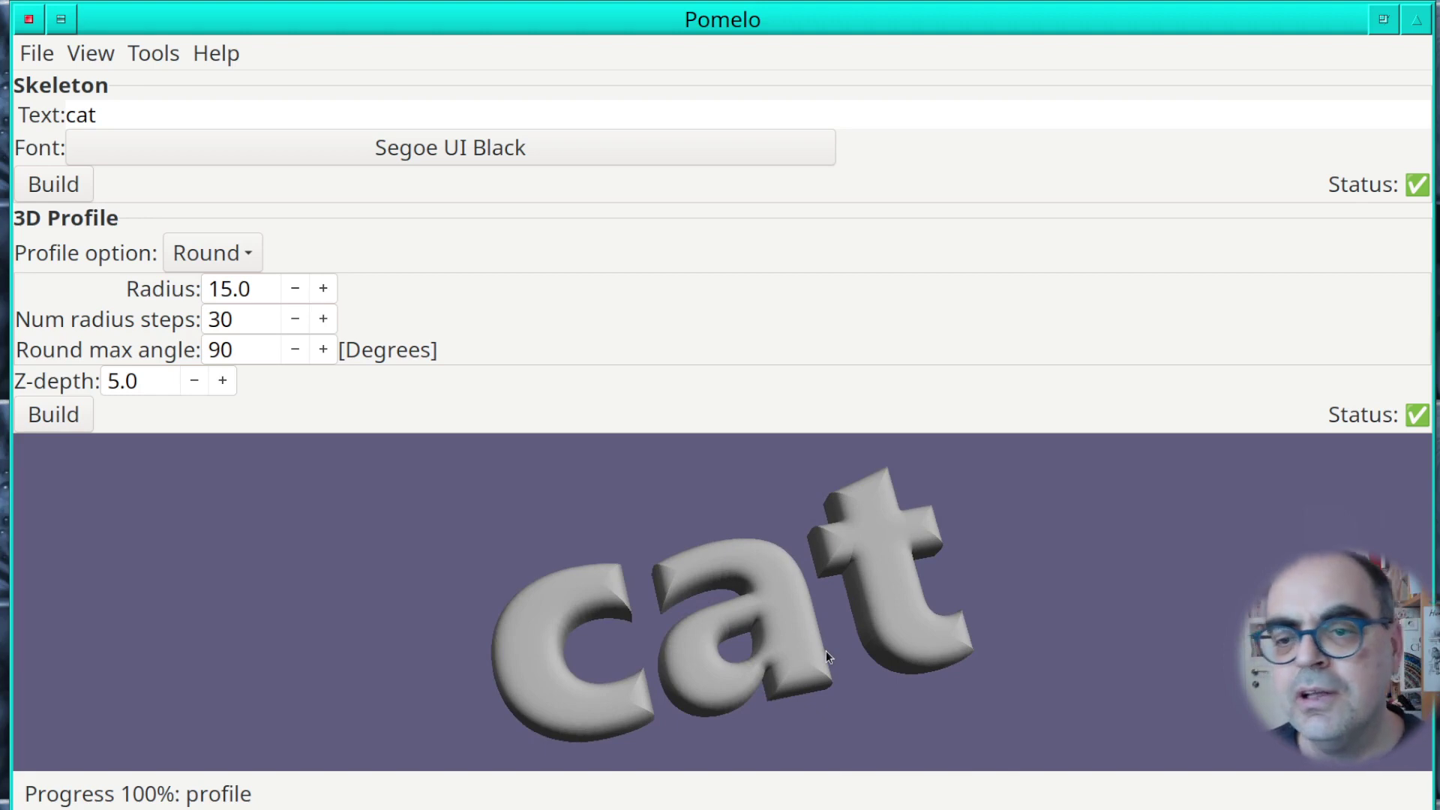
left_click(33, 59)
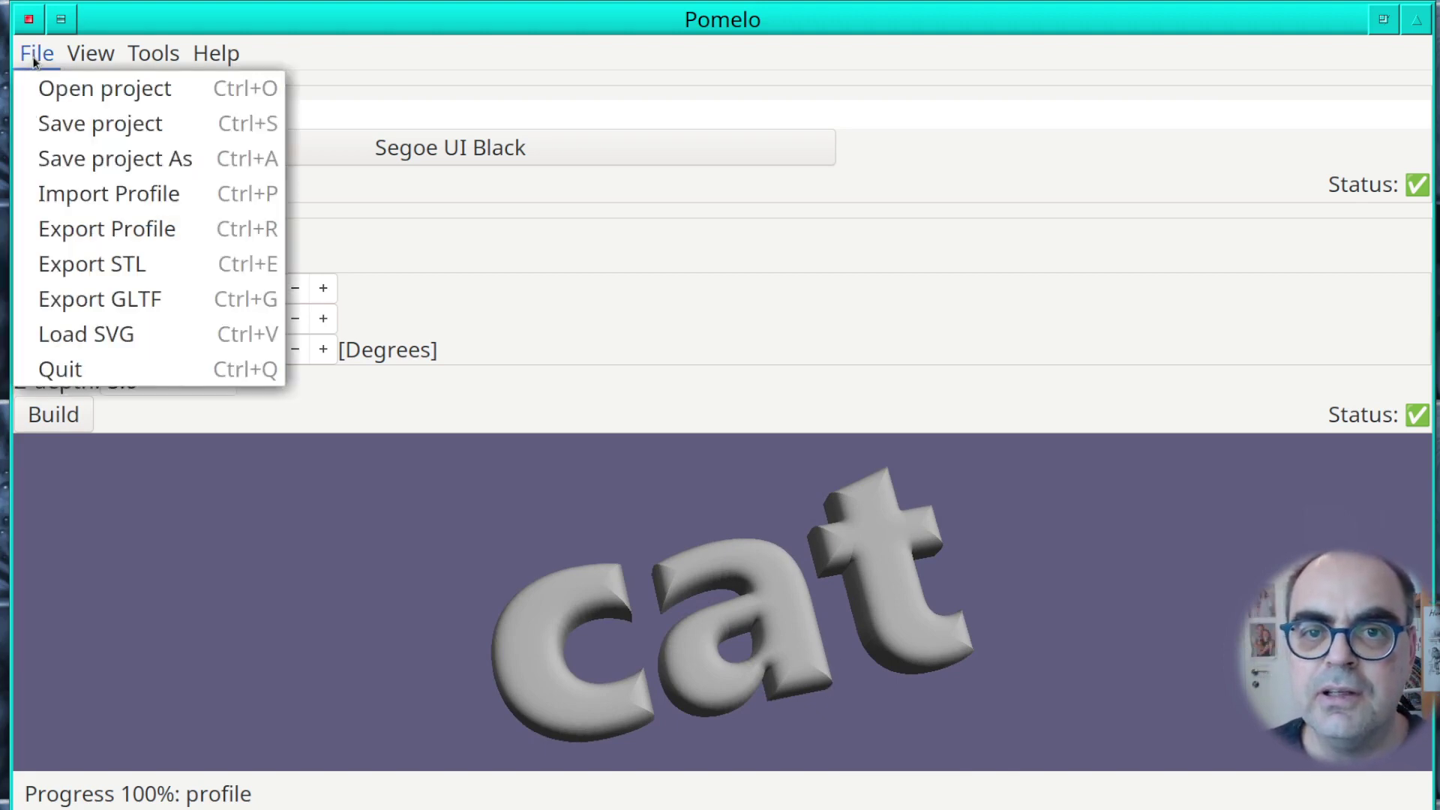
left_click(132, 265)
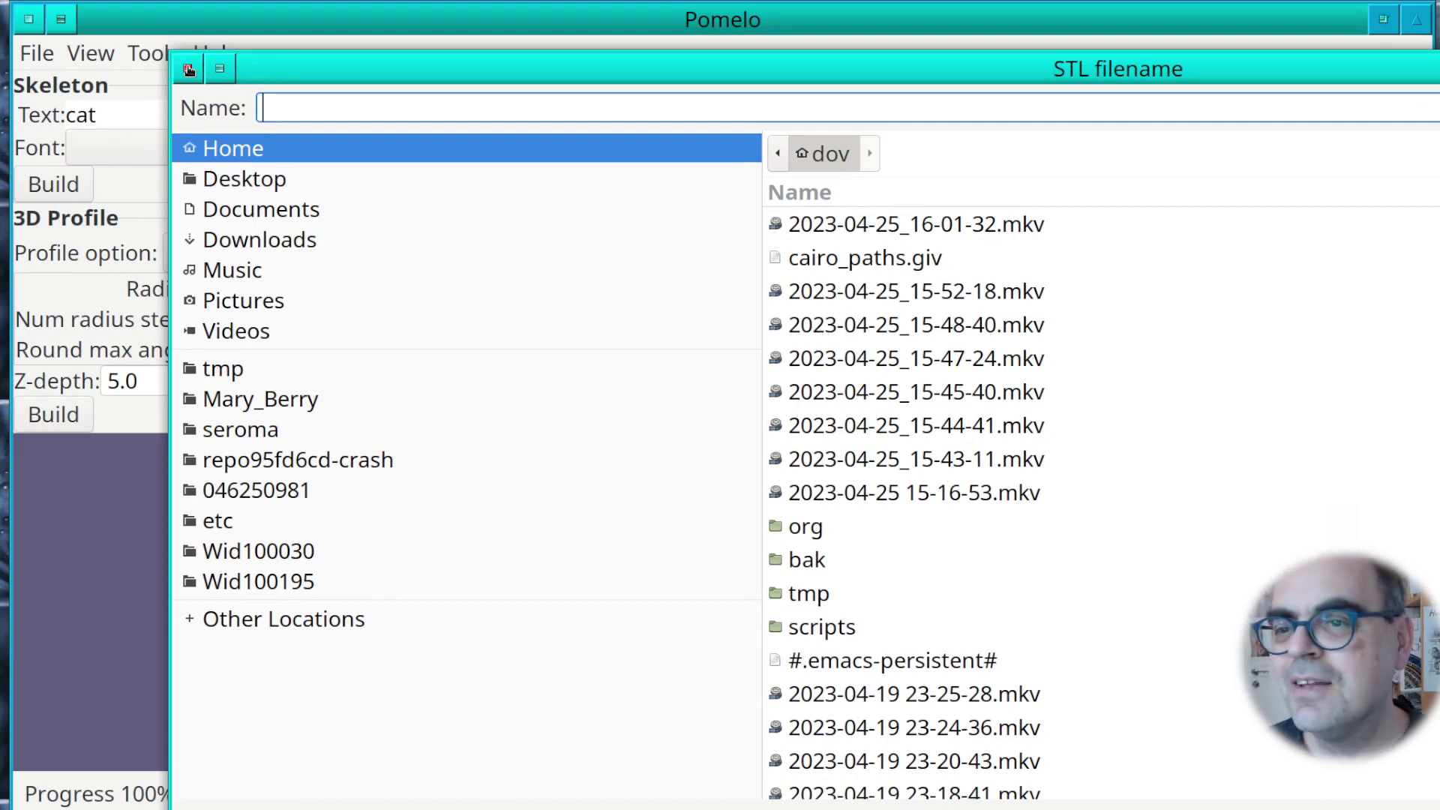
left_click(189, 70)
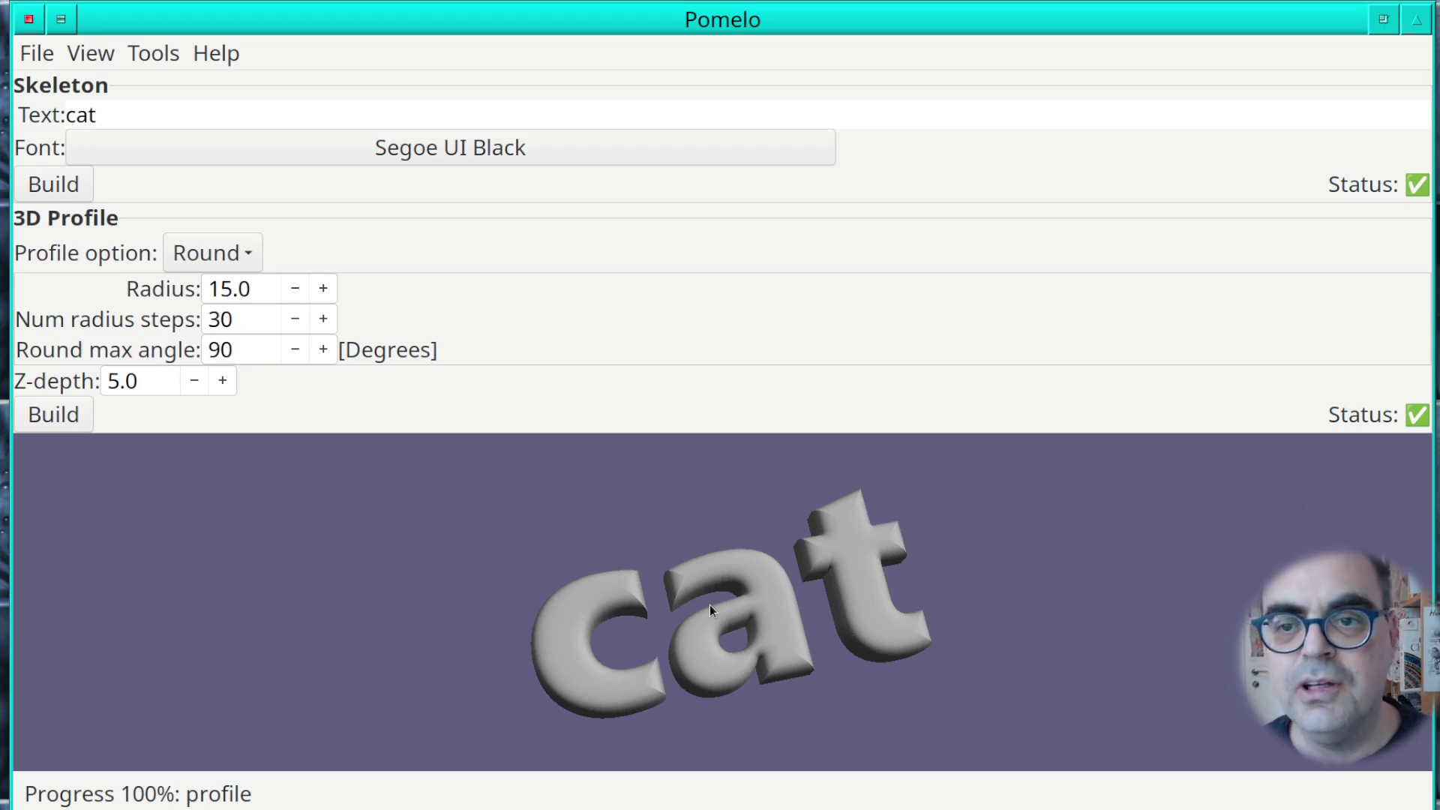
In the mesh viewer settings, choose the custom dark navy blue as the background color.
left_click(156, 57)
left_click(184, 121)
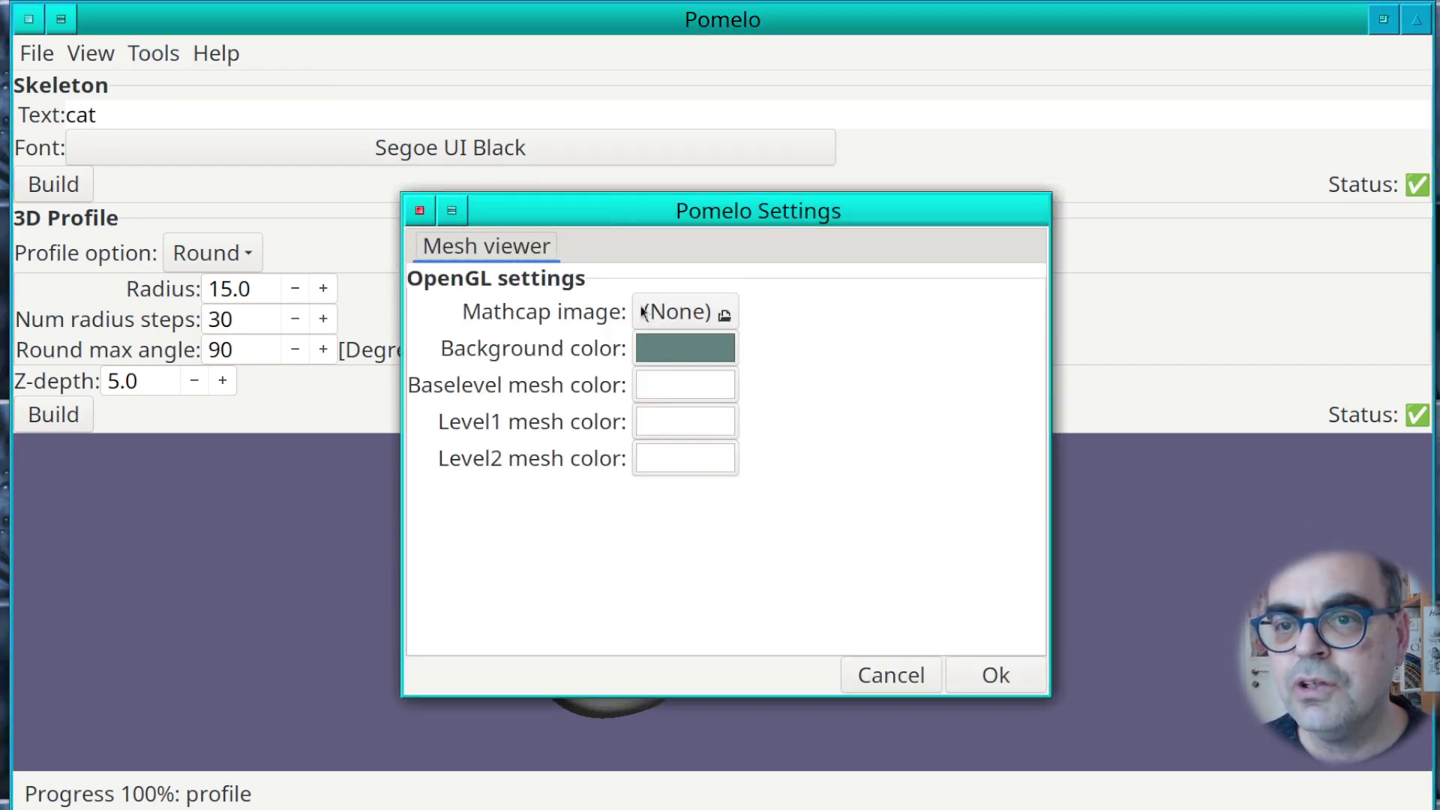
left_click(662, 344)
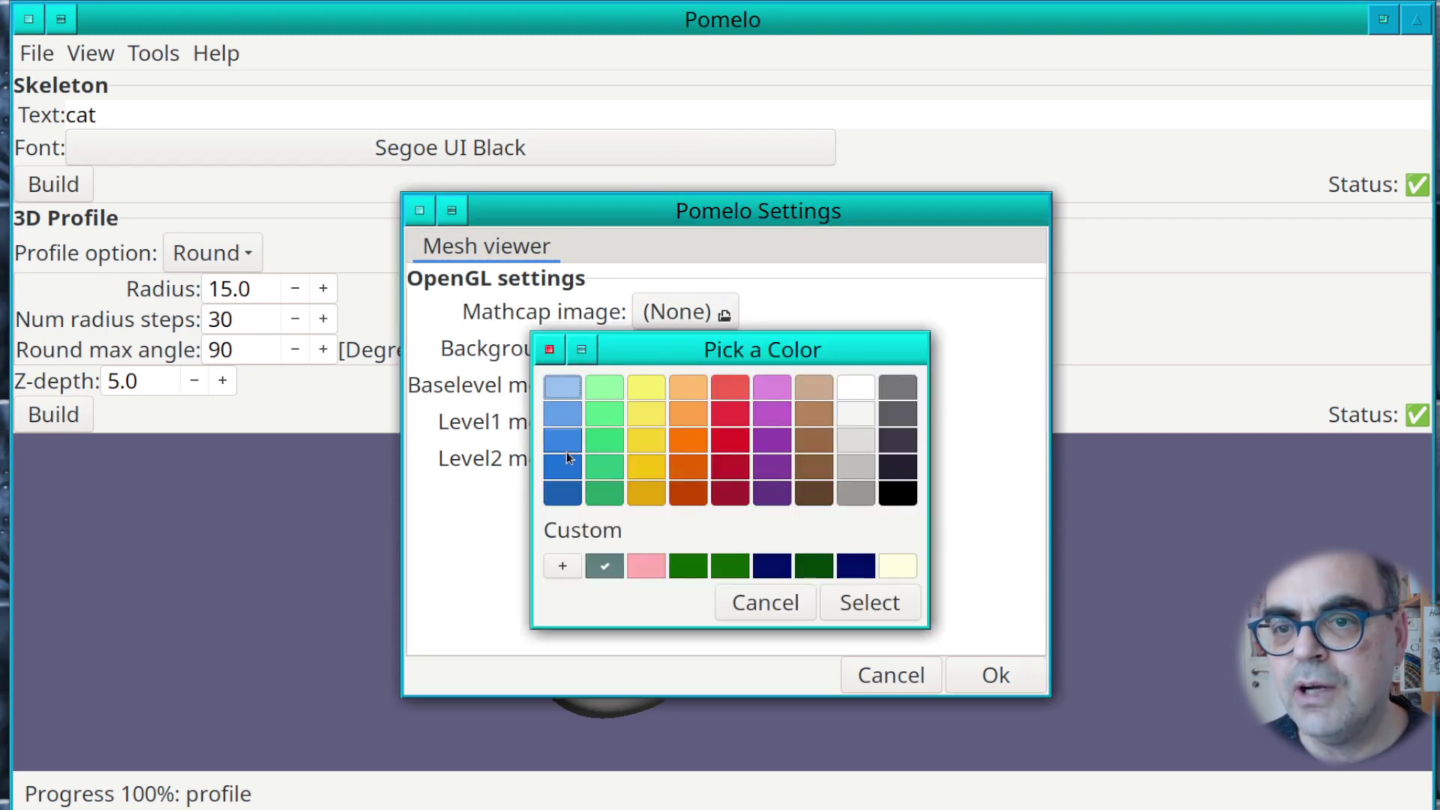
left_click(774, 570)
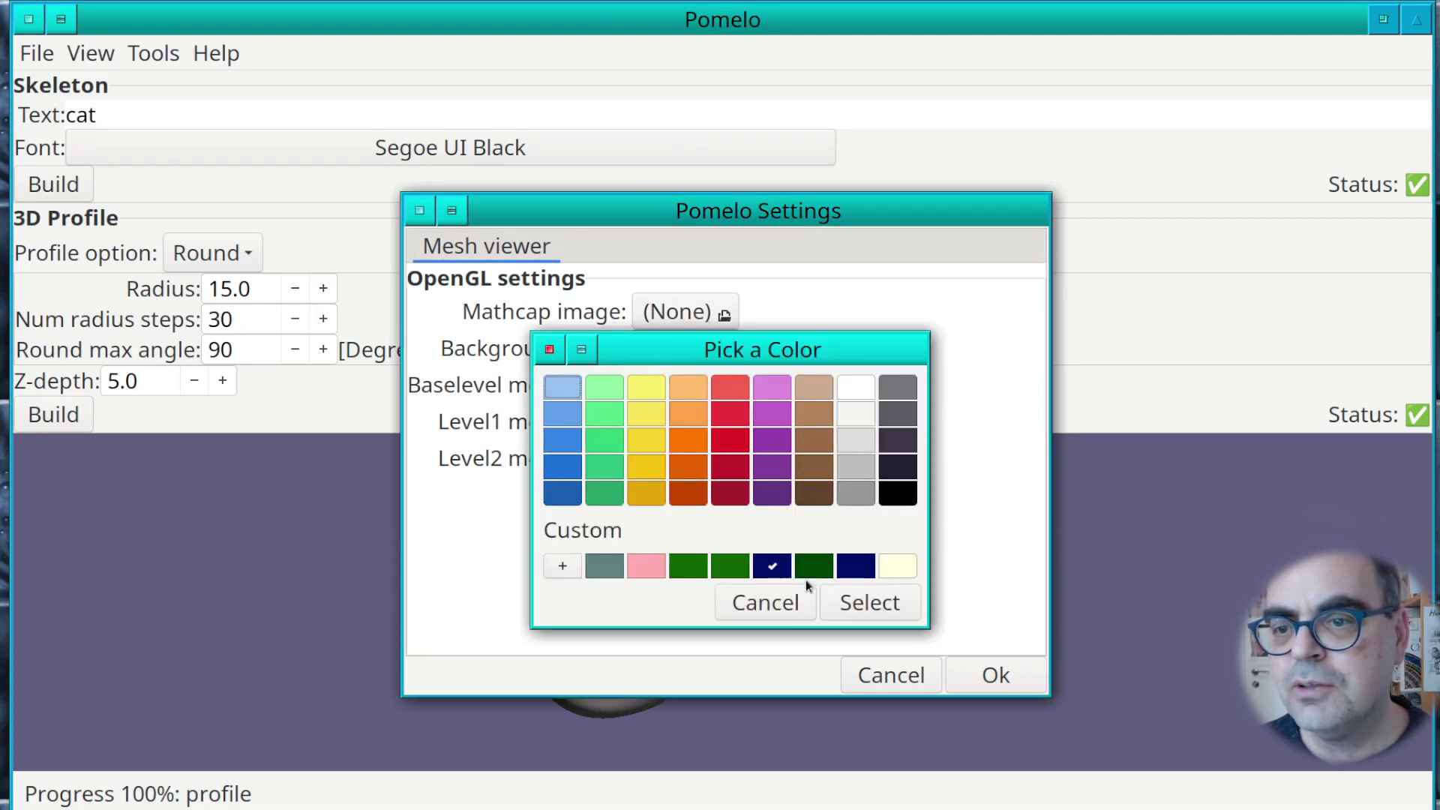
left_click(874, 603)
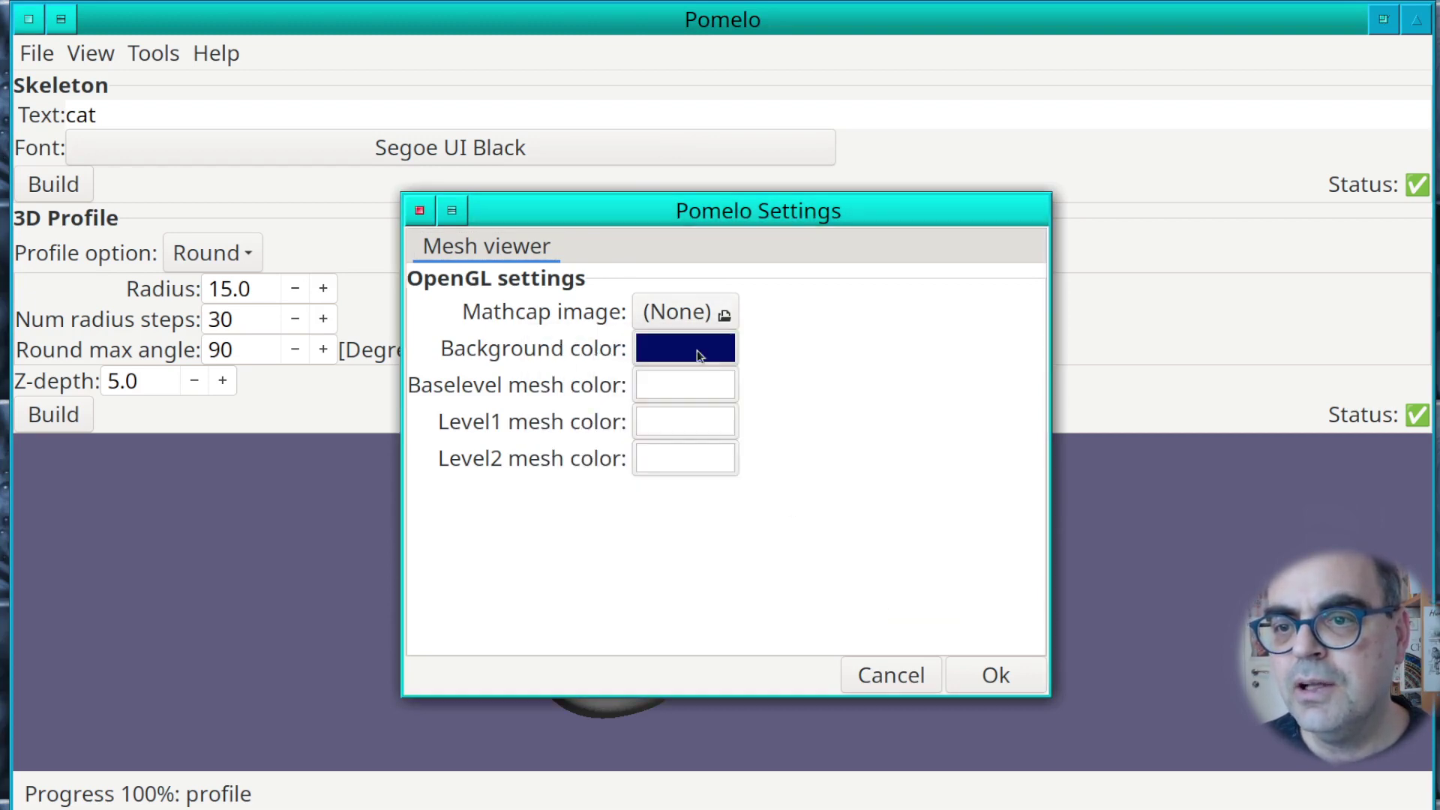
Set the baselevel mesh color to the medium brown swatch and apply the viewer settings.
left_click(664, 389)
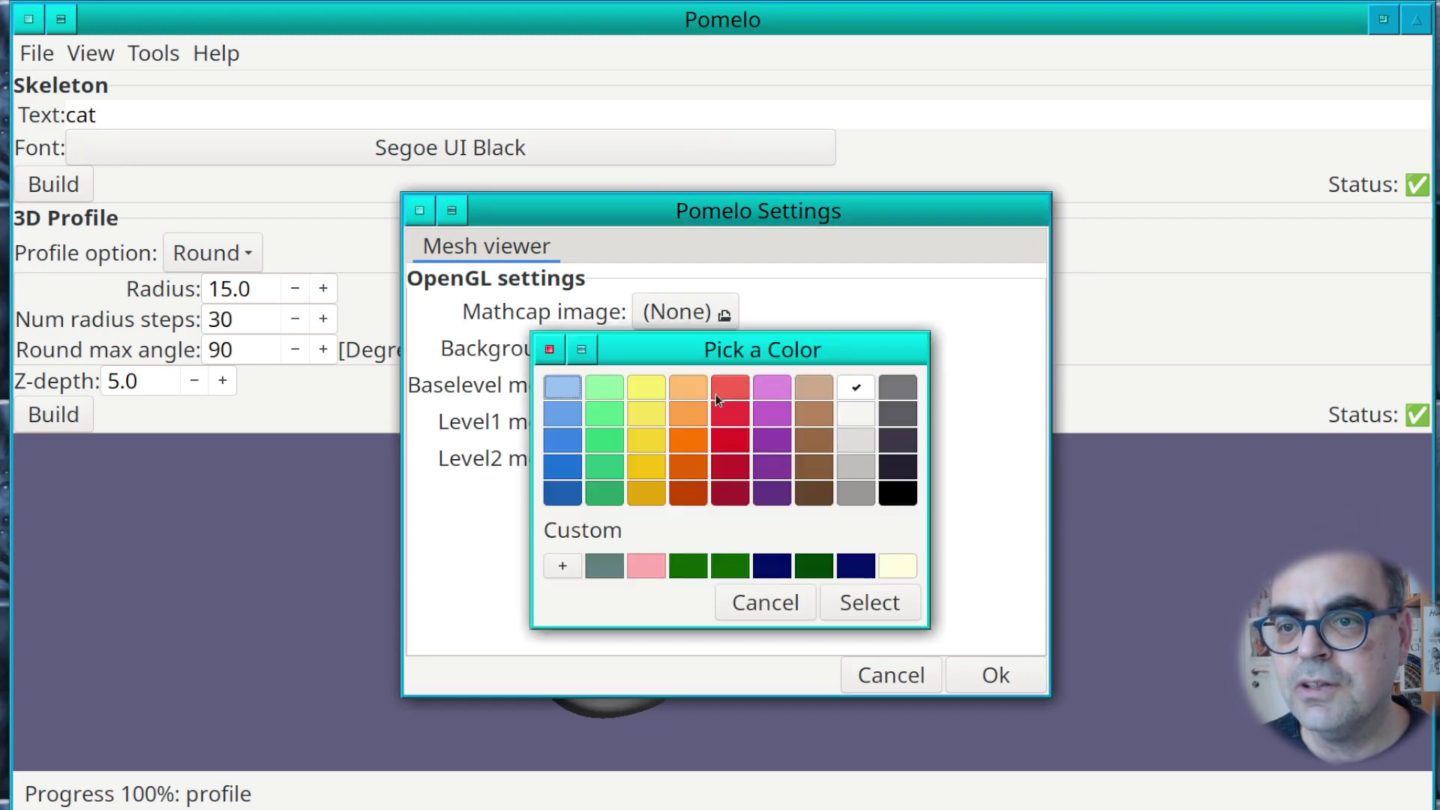
left_click(815, 447)
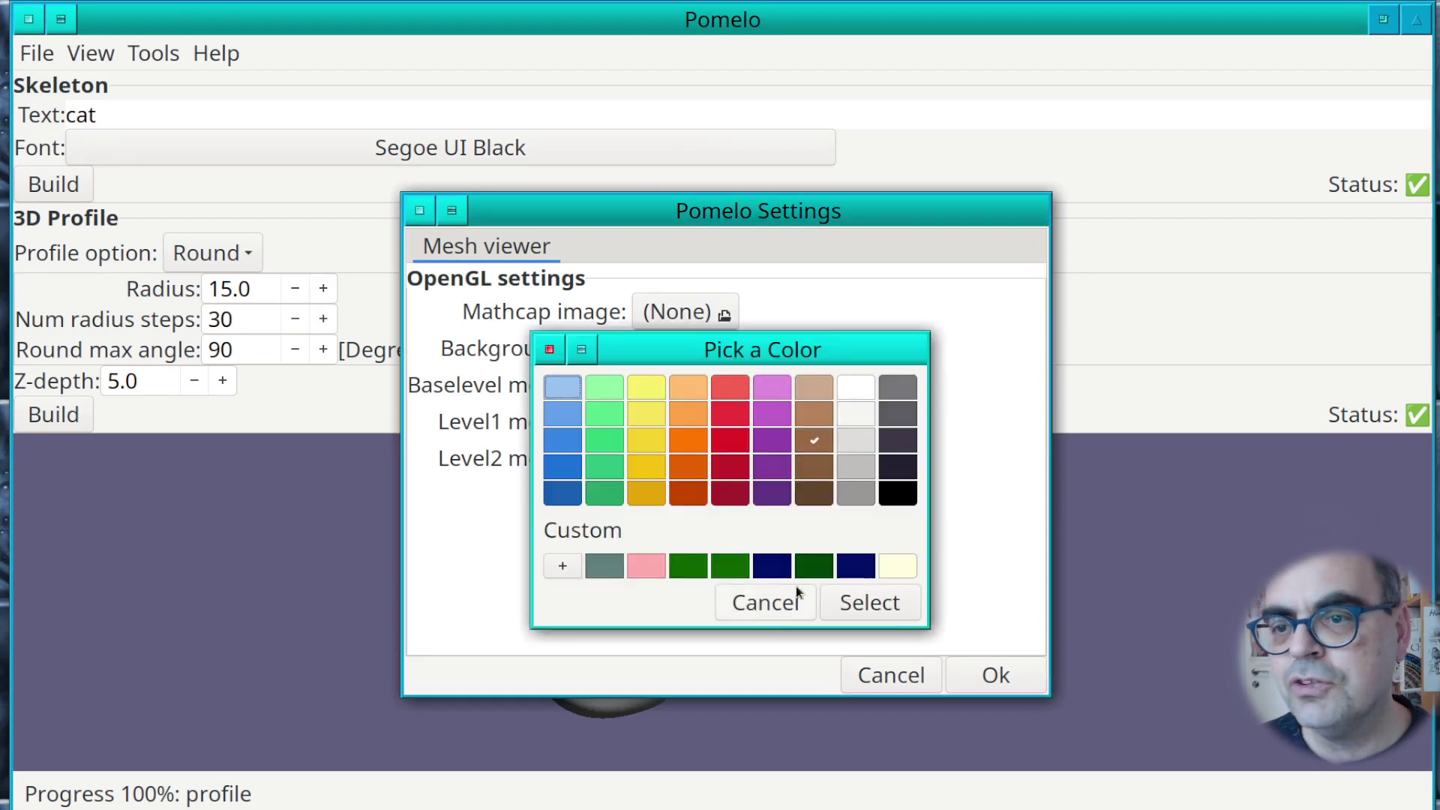
left_click(855, 603)
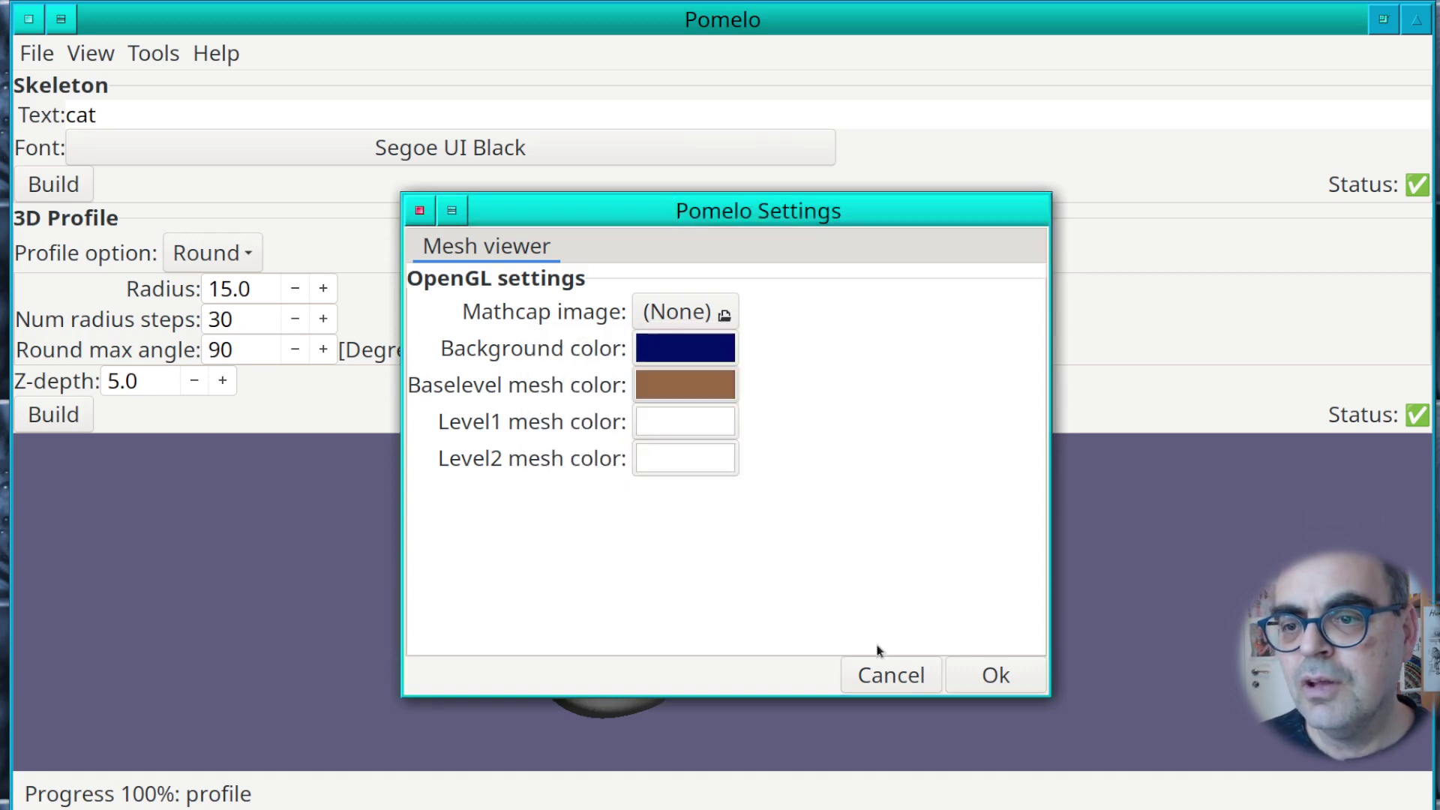
left_click(988, 681)
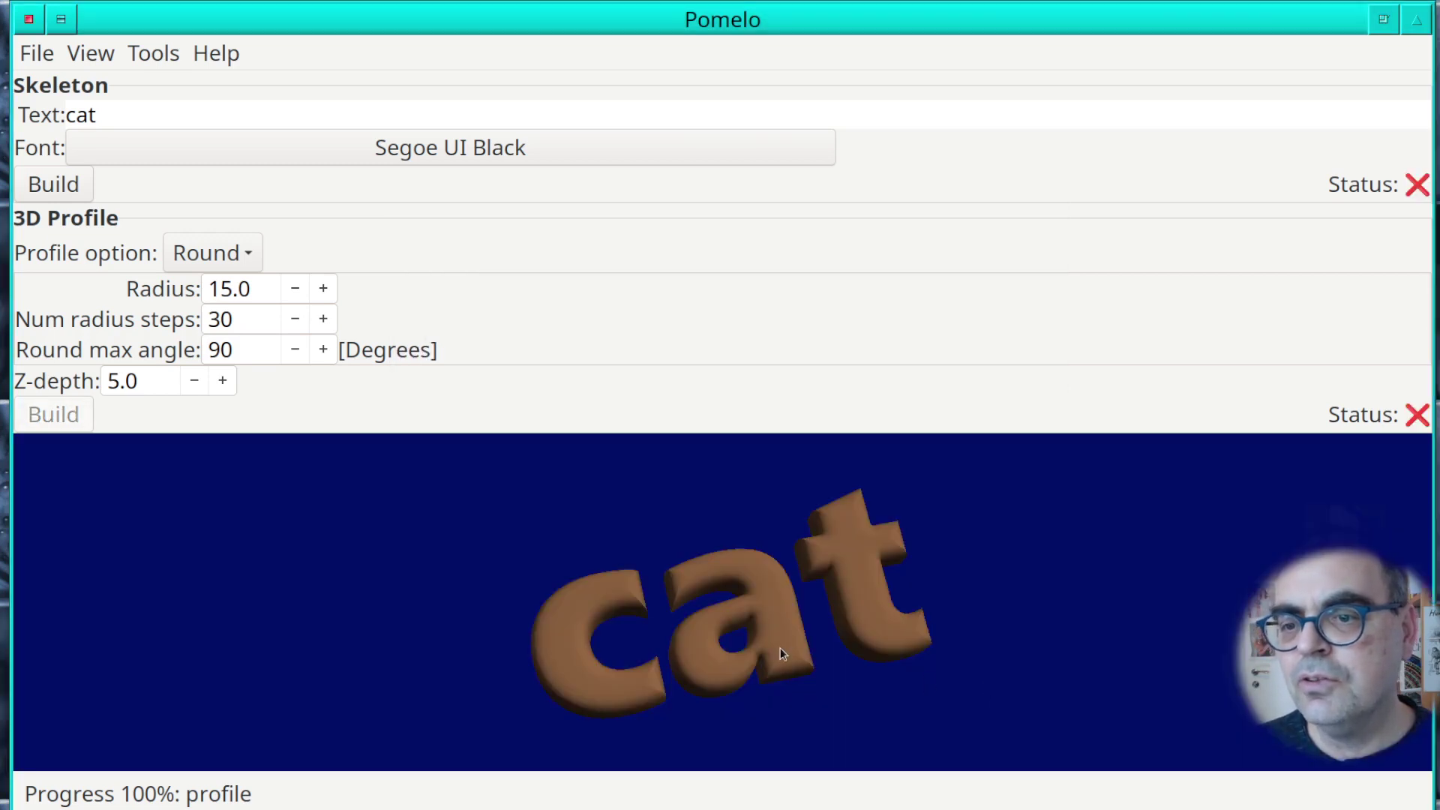
scroll(773, 651, "down", 2)
left_click_drag(763, 656, 750, 620)
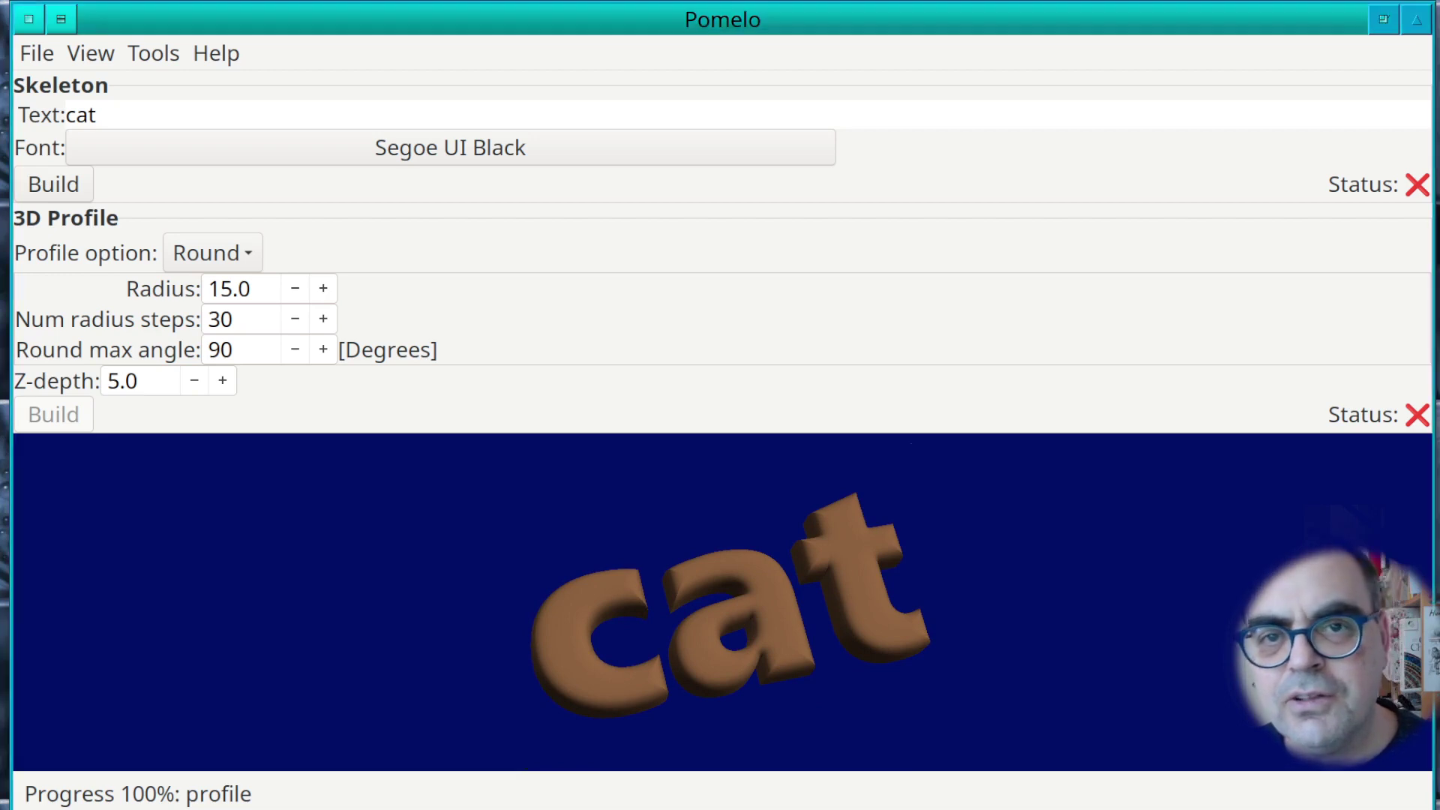
left_click(31, 58)
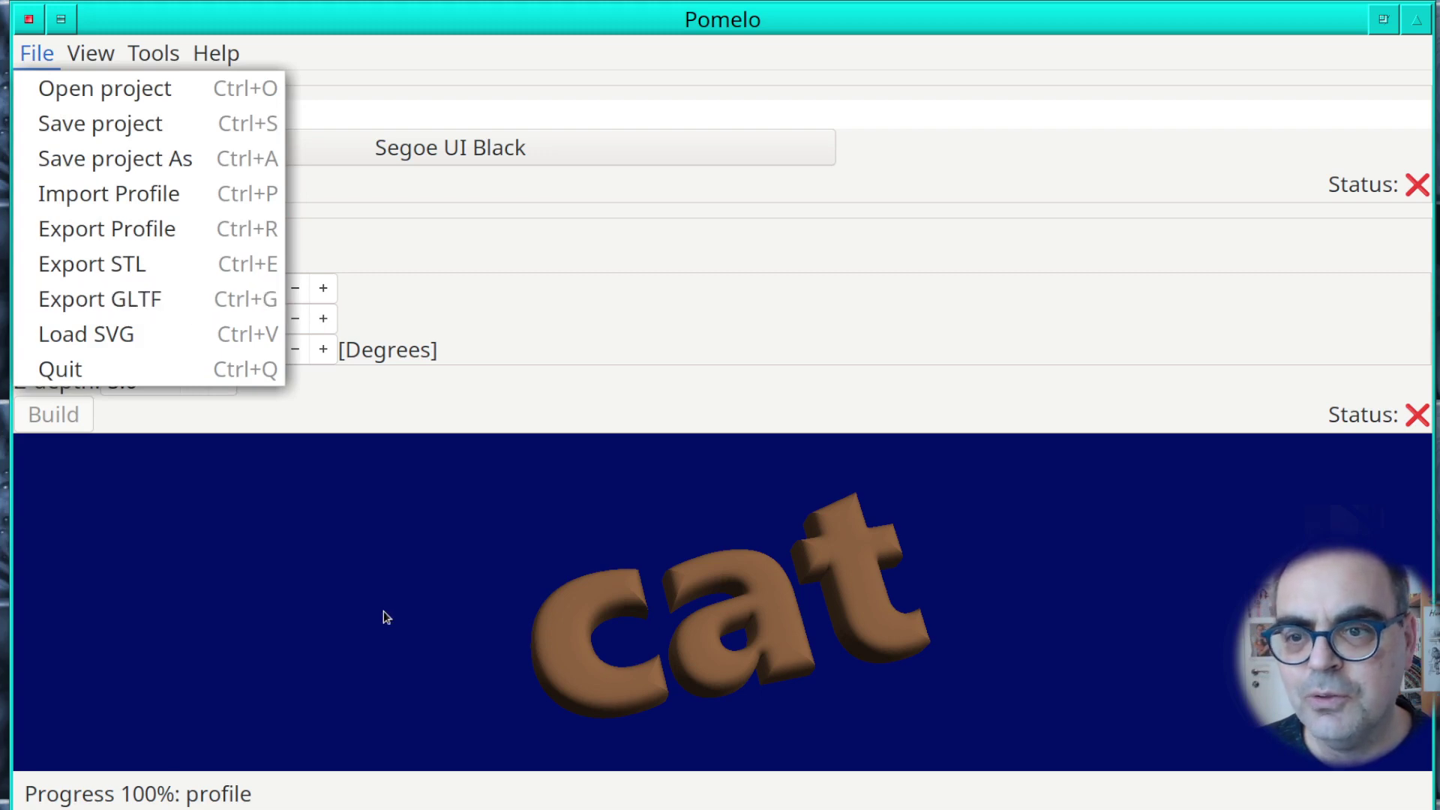
left_click(414, 596)
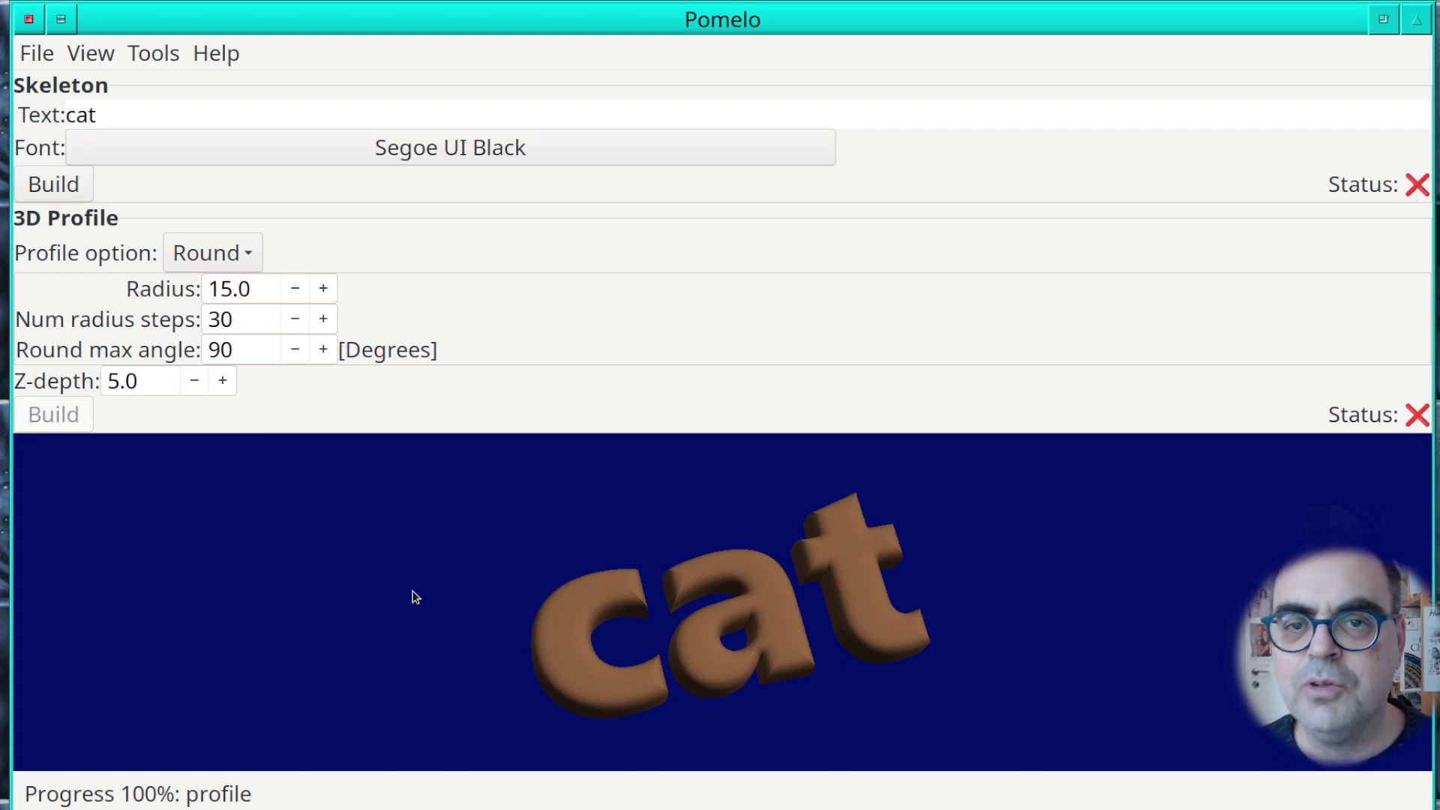
Switch the 3D profile option to Curve and rebuild the text's skeleton.
left_click(227, 258)
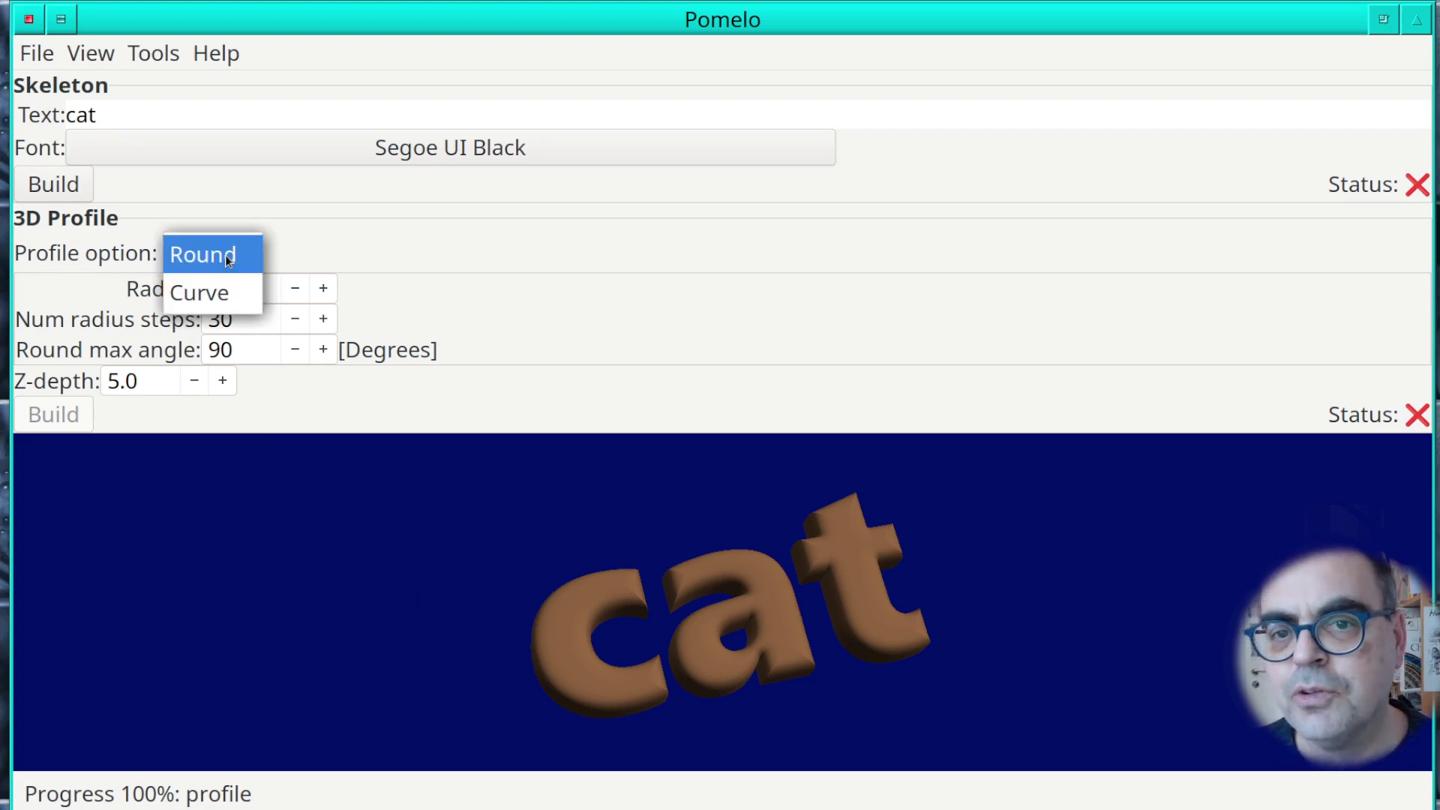
left_click(224, 294)
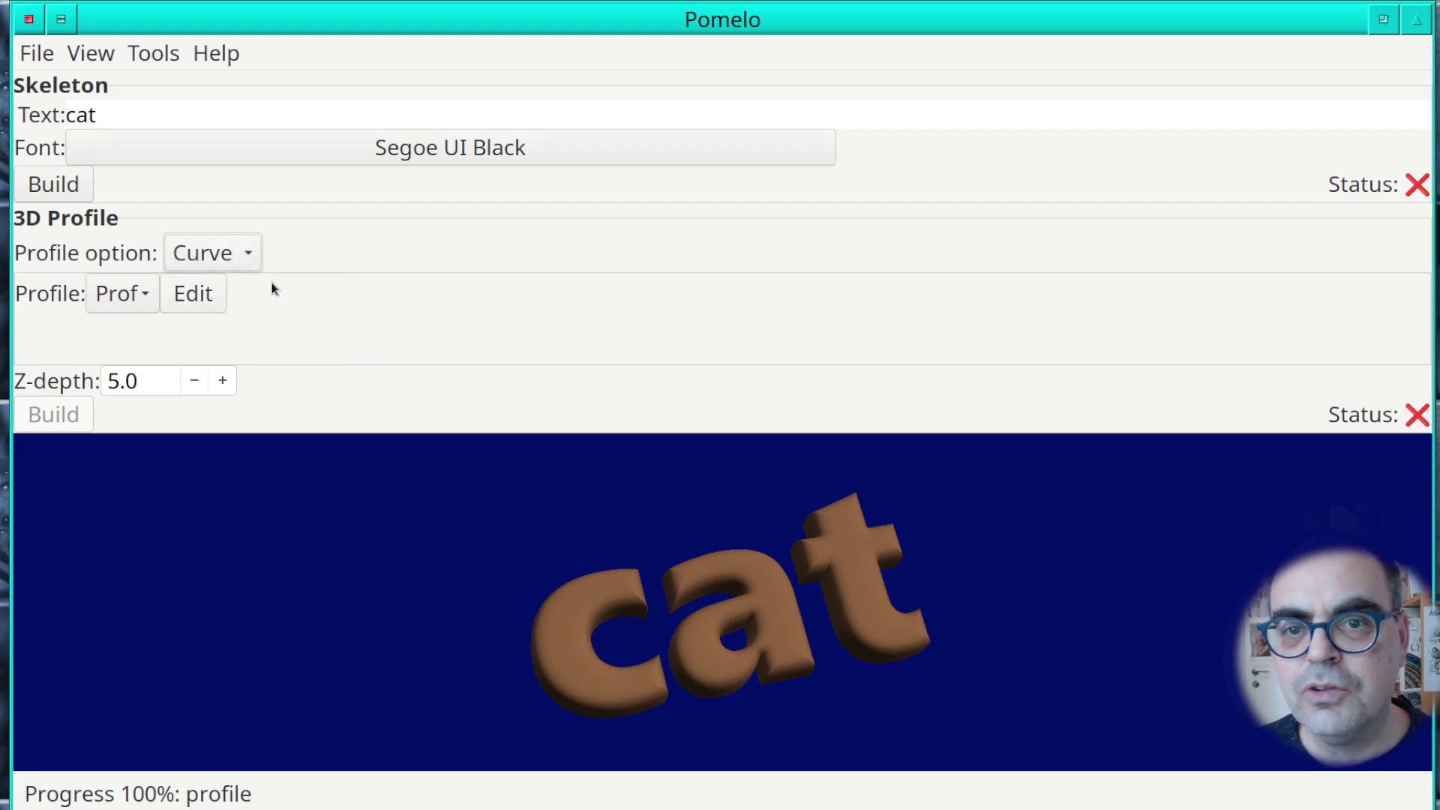
left_click(39, 184)
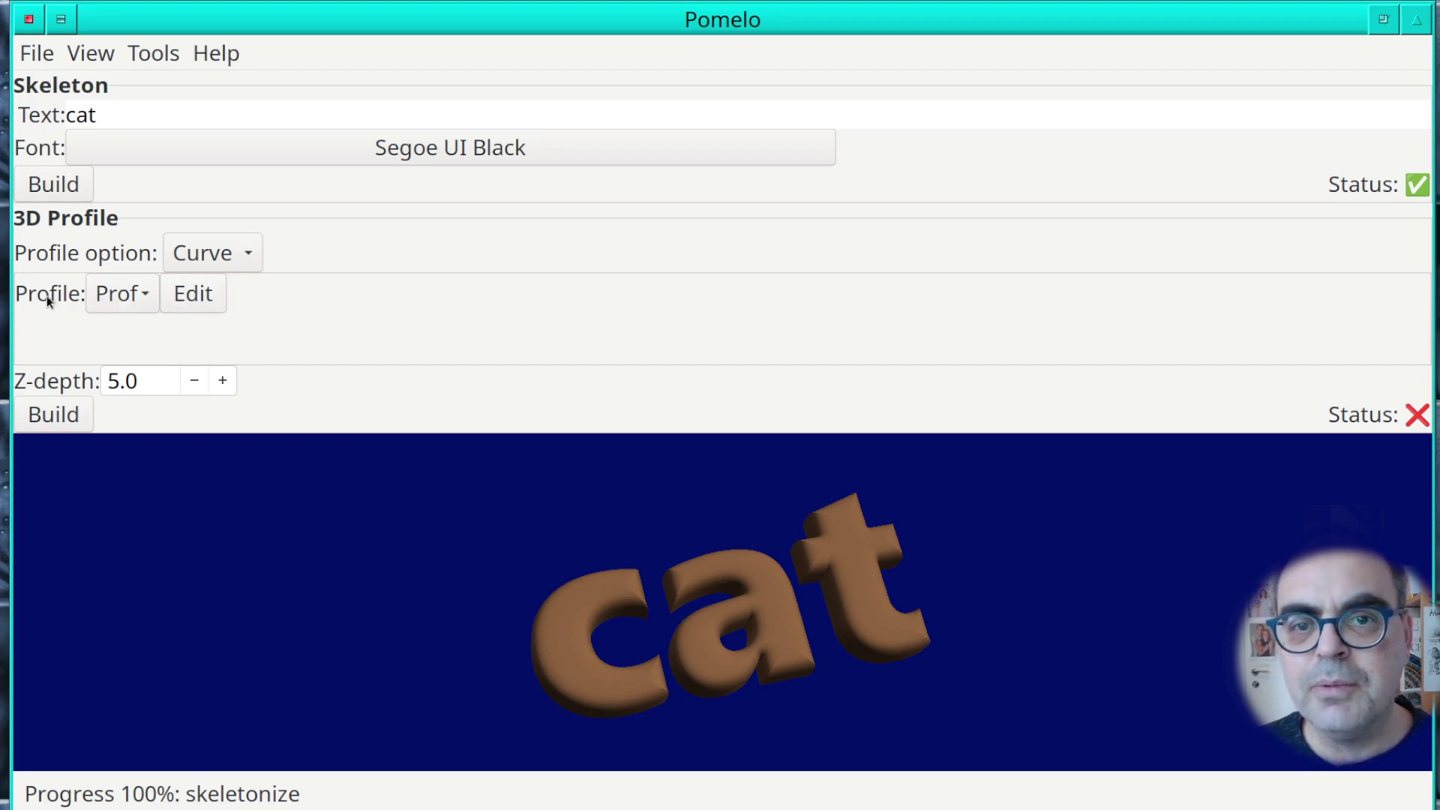
Accept the default straight diagonal curve in the profile editor and build the 3D mesh.
left_click(196, 293)
left_click_drag(677, 96, 675, 58)
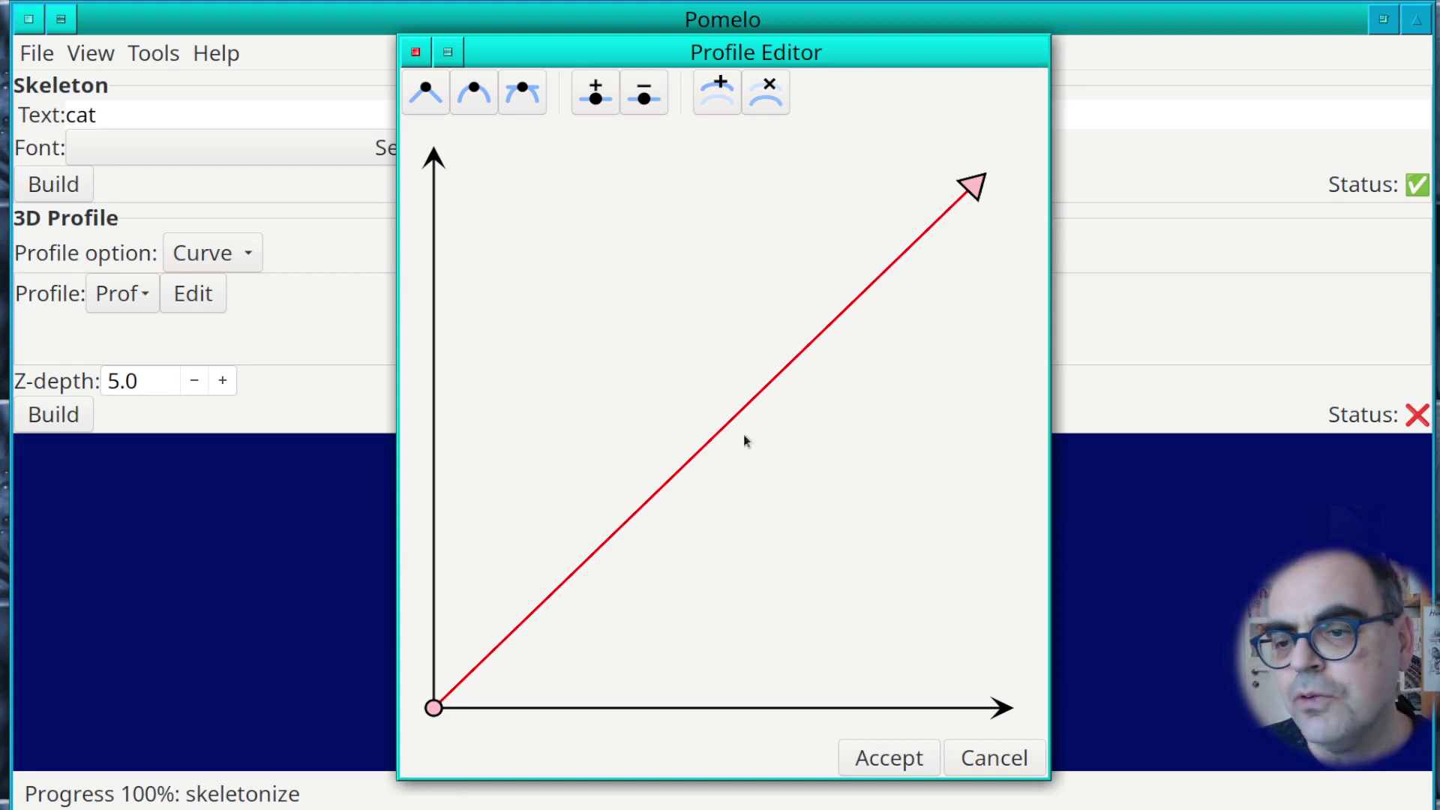
left_click(888, 757)
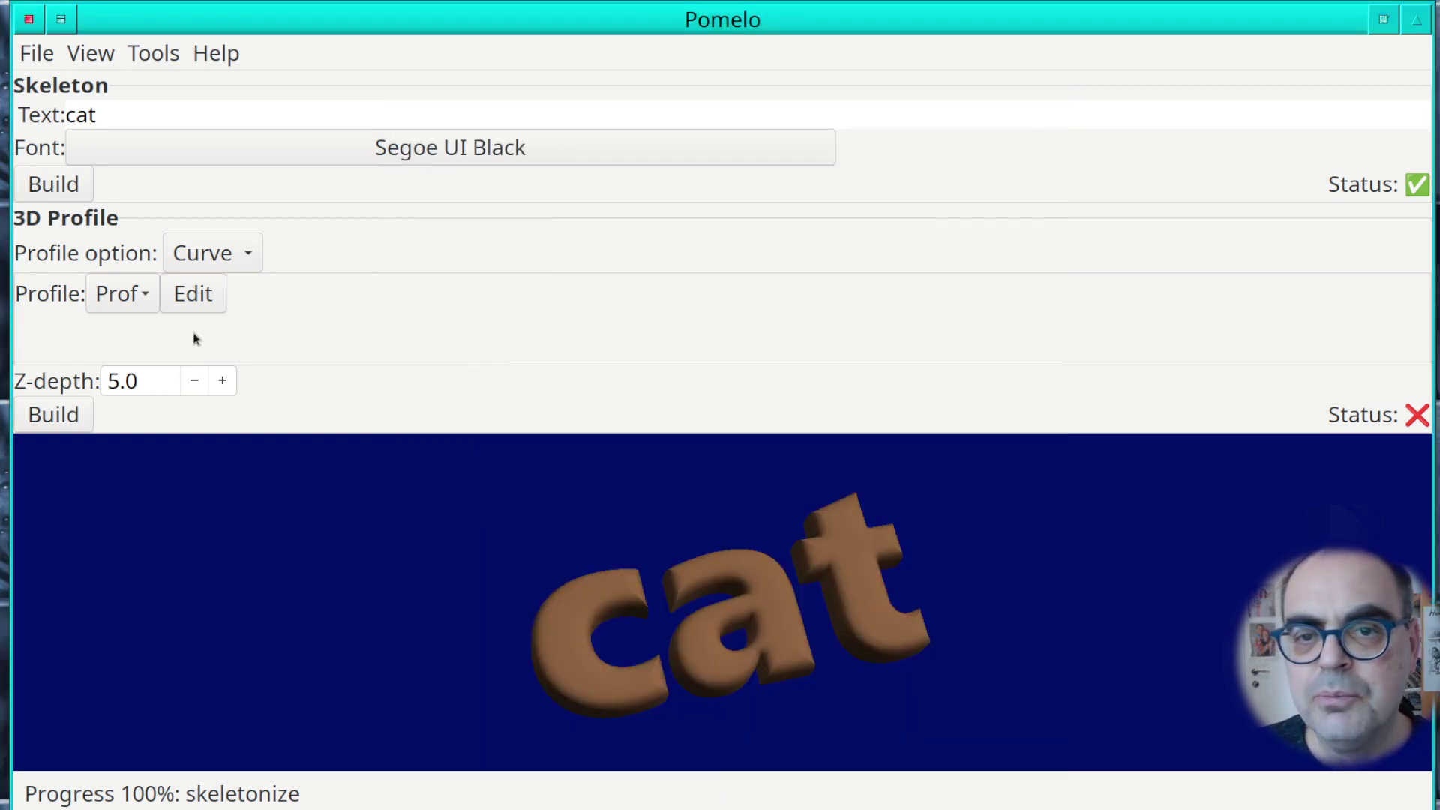
left_click(68, 414)
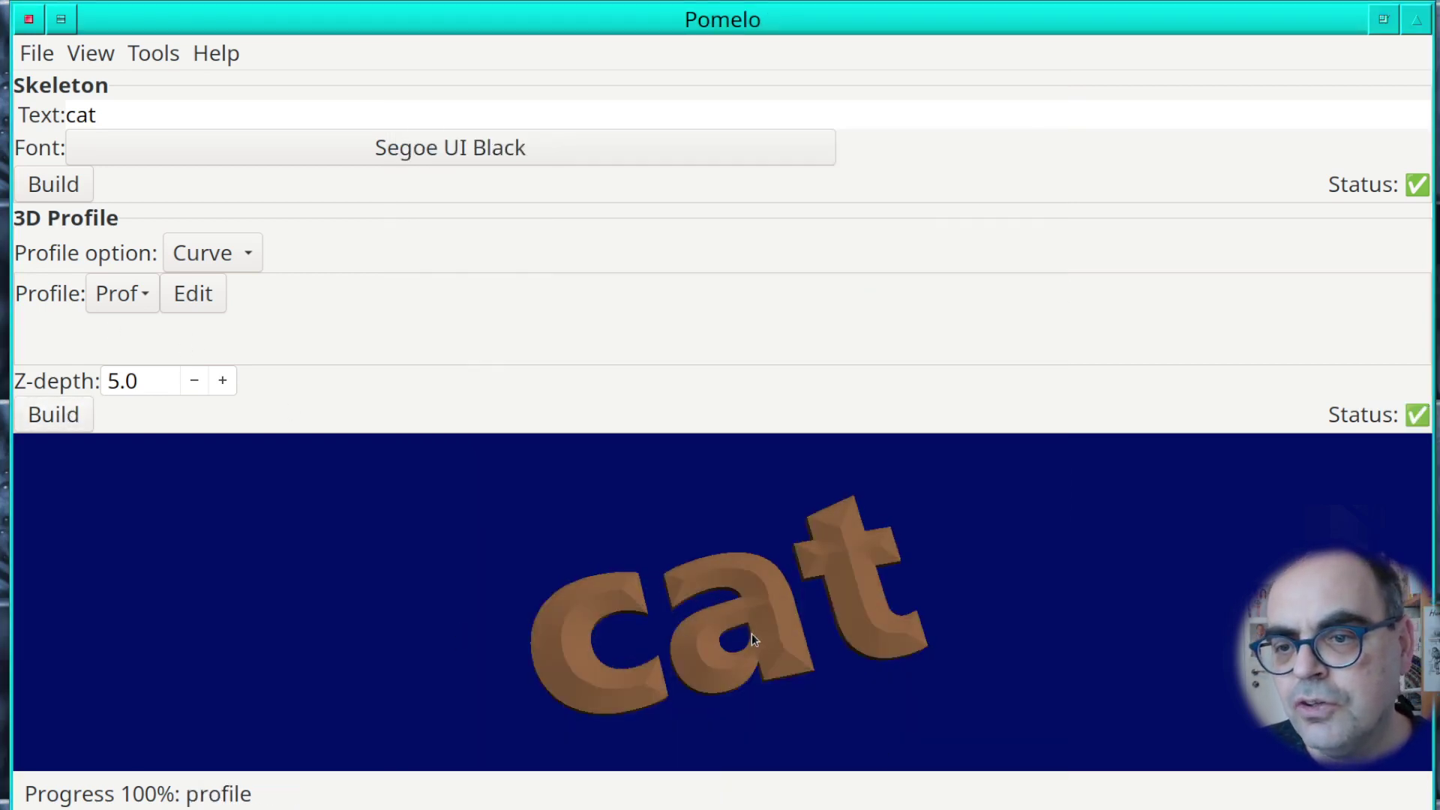
Examine the built "cat" letters from several angles and distances.
left_click_drag(730, 648, 659, 540)
scroll(582, 625, "up", 3)
left_click_drag(582, 624, 1007, 609)
left_click_drag(891, 648, 803, 623)
scroll(839, 646, "down", 3)
scroll(709, 633, "up", 3)
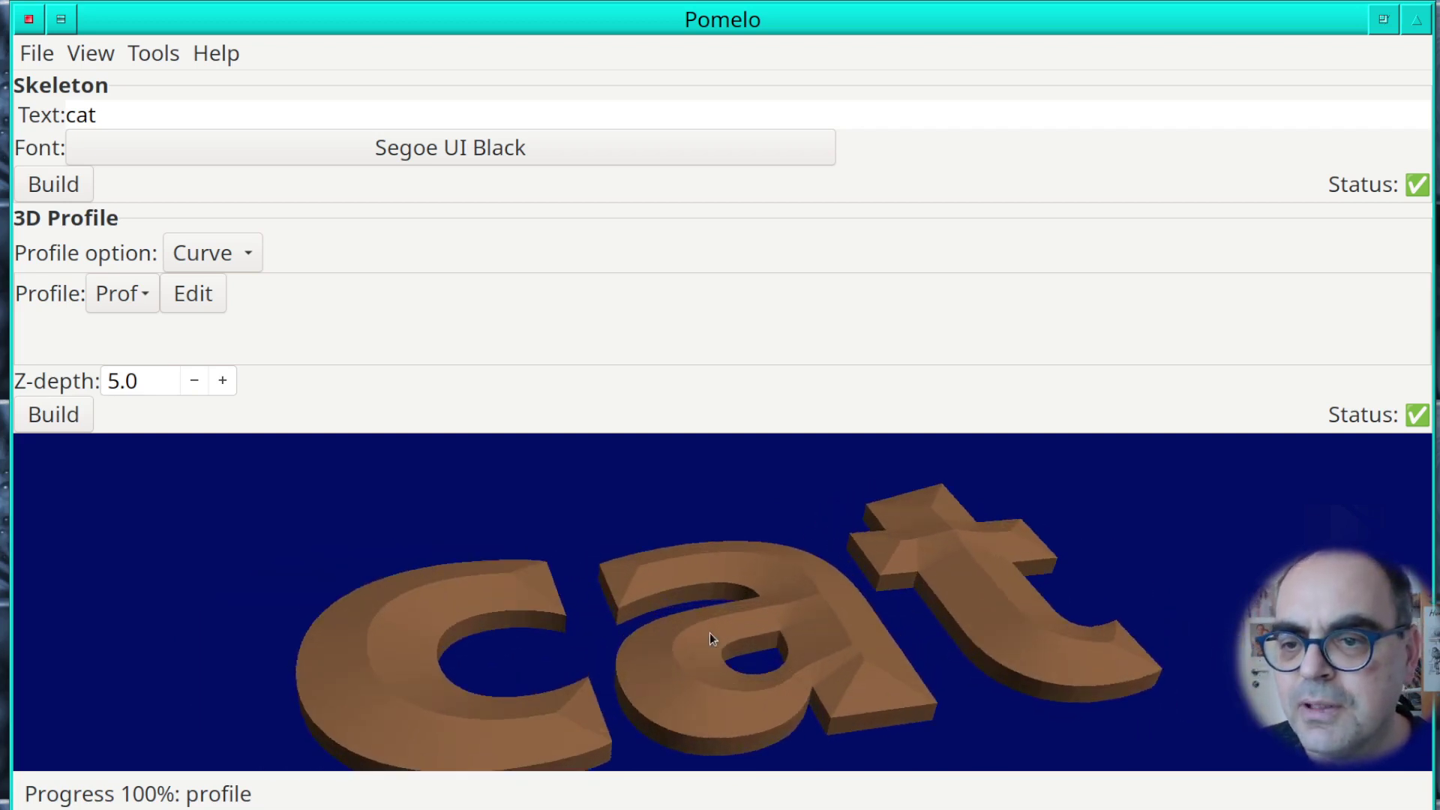
scroll(710, 633, "down", 2)
Lower the profile curve's end point to about a quarter of its height and extend its handle nearly horizontally toward the vertical axis.
left_click(204, 295)
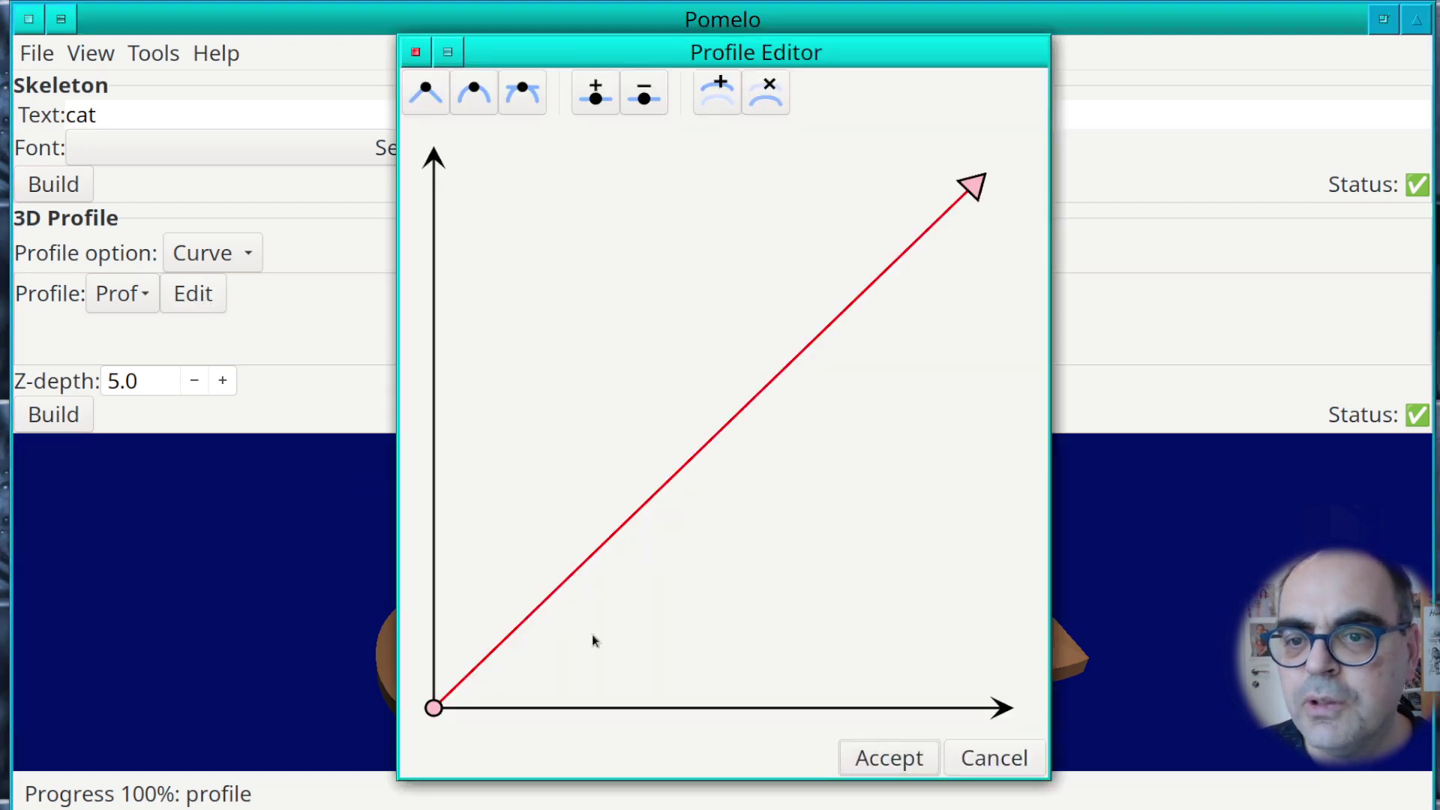
left_click(973, 187)
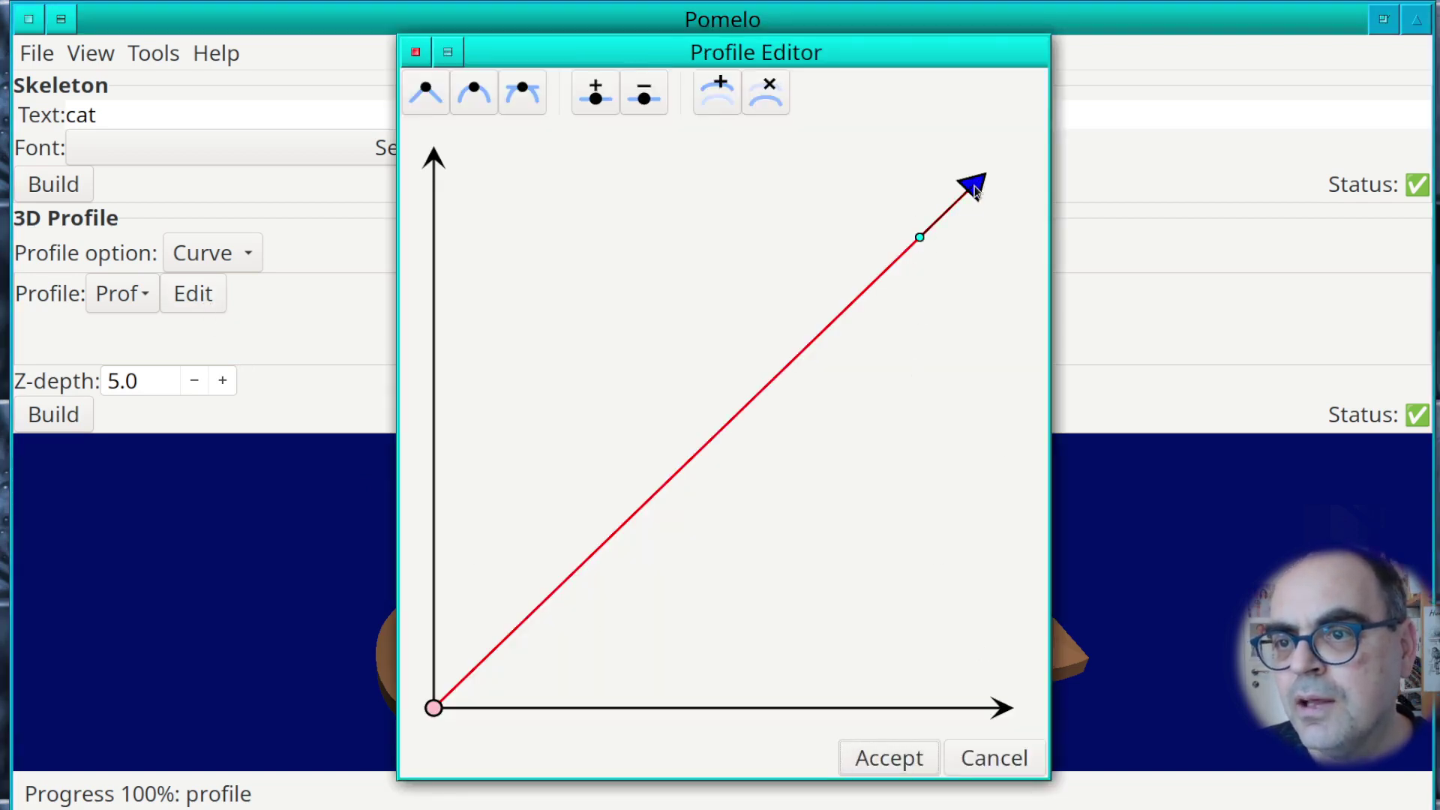
left_click_drag(975, 192, 892, 582)
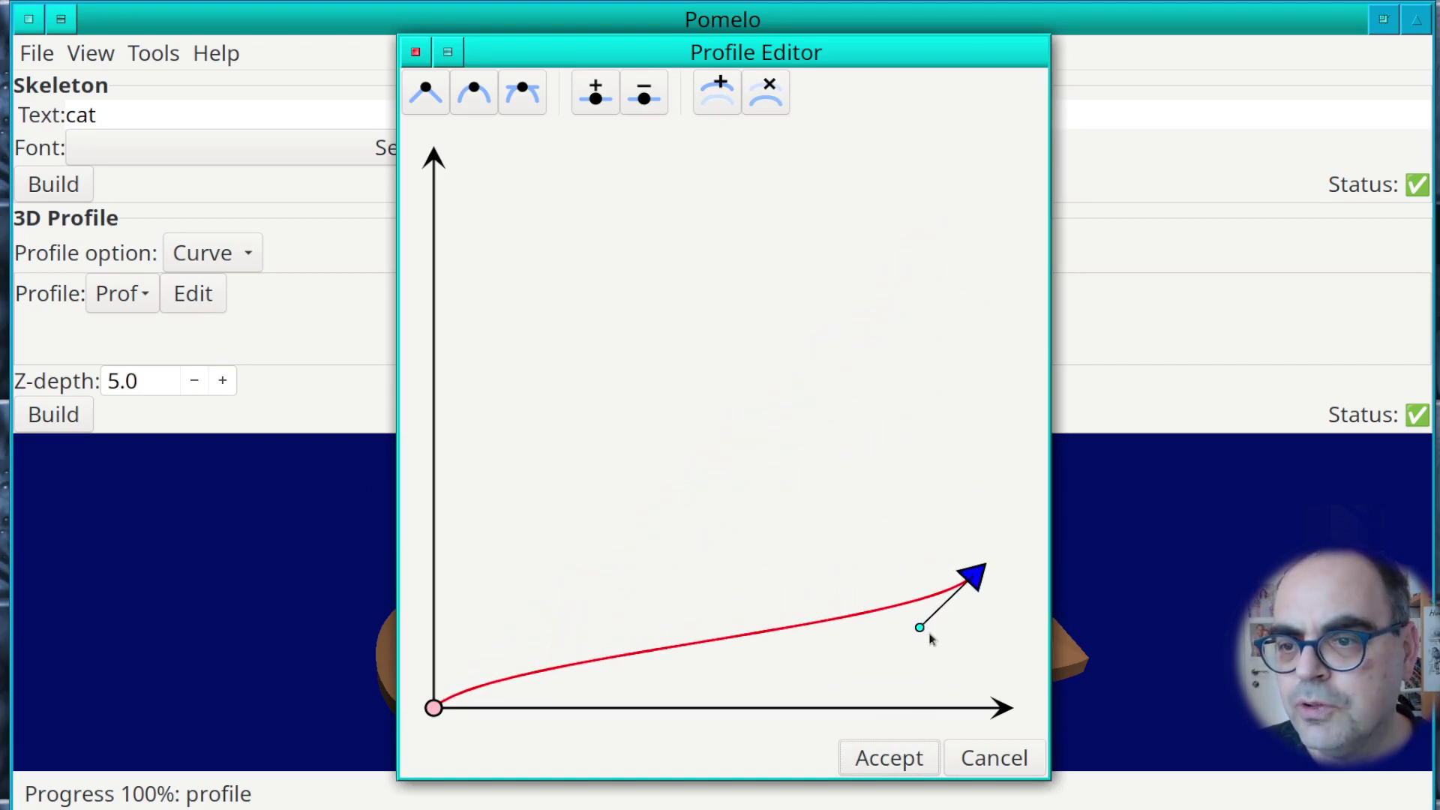
left_click_drag(919, 629, 552, 586)
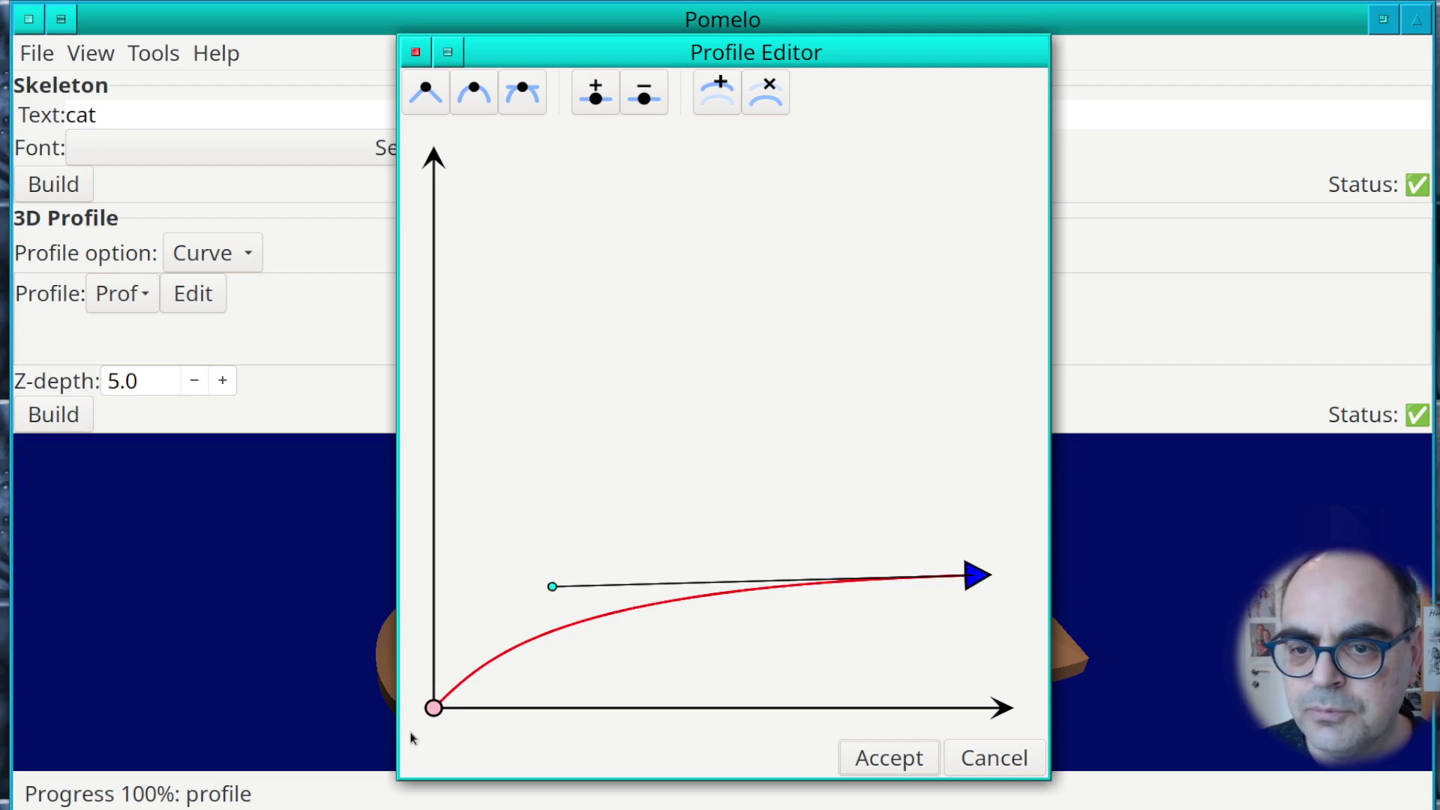
Pull the start point's handle straight up along the vertical axis, accept the profile and rebuild the 3D mesh.
left_click(433, 708)
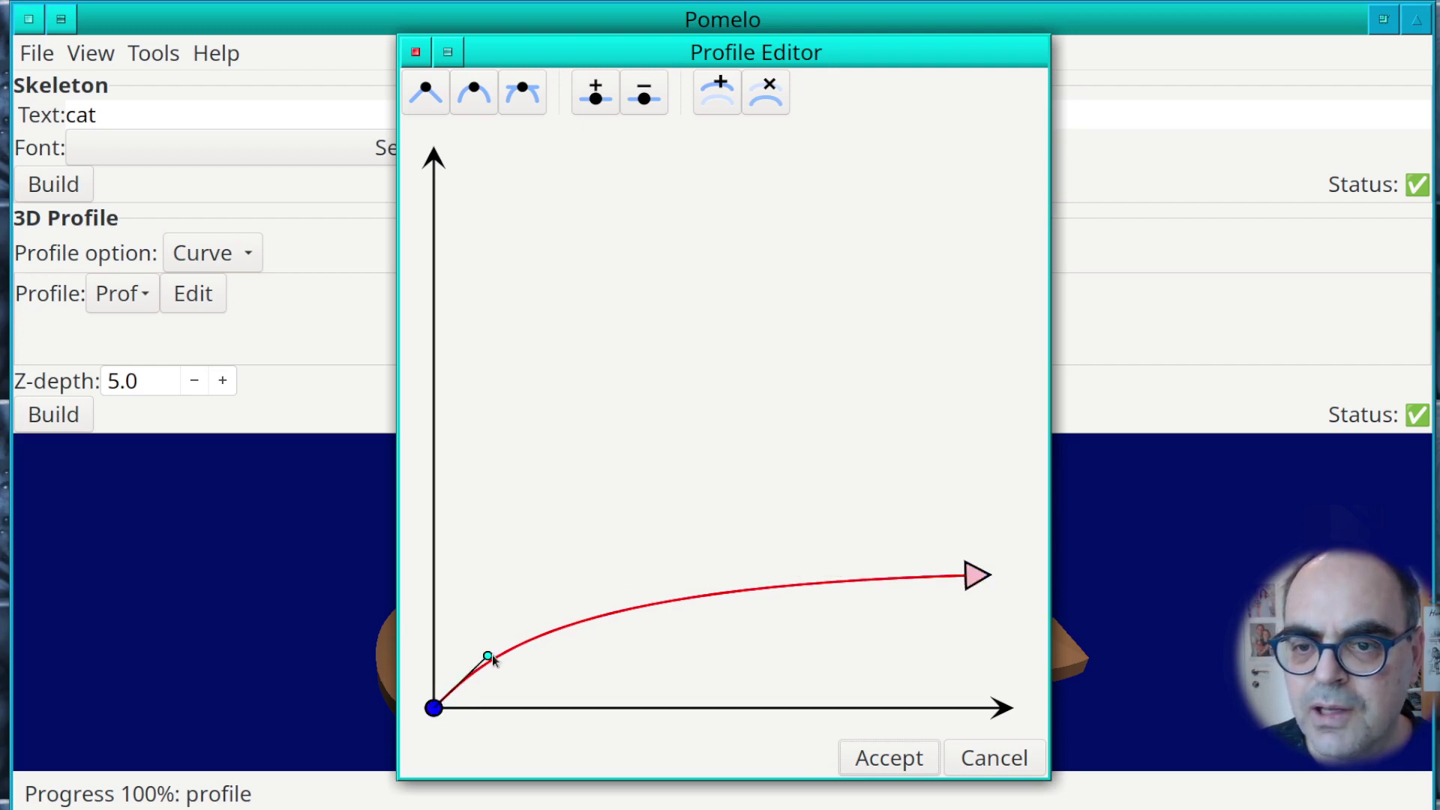
left_click_drag(487, 657, 433, 597)
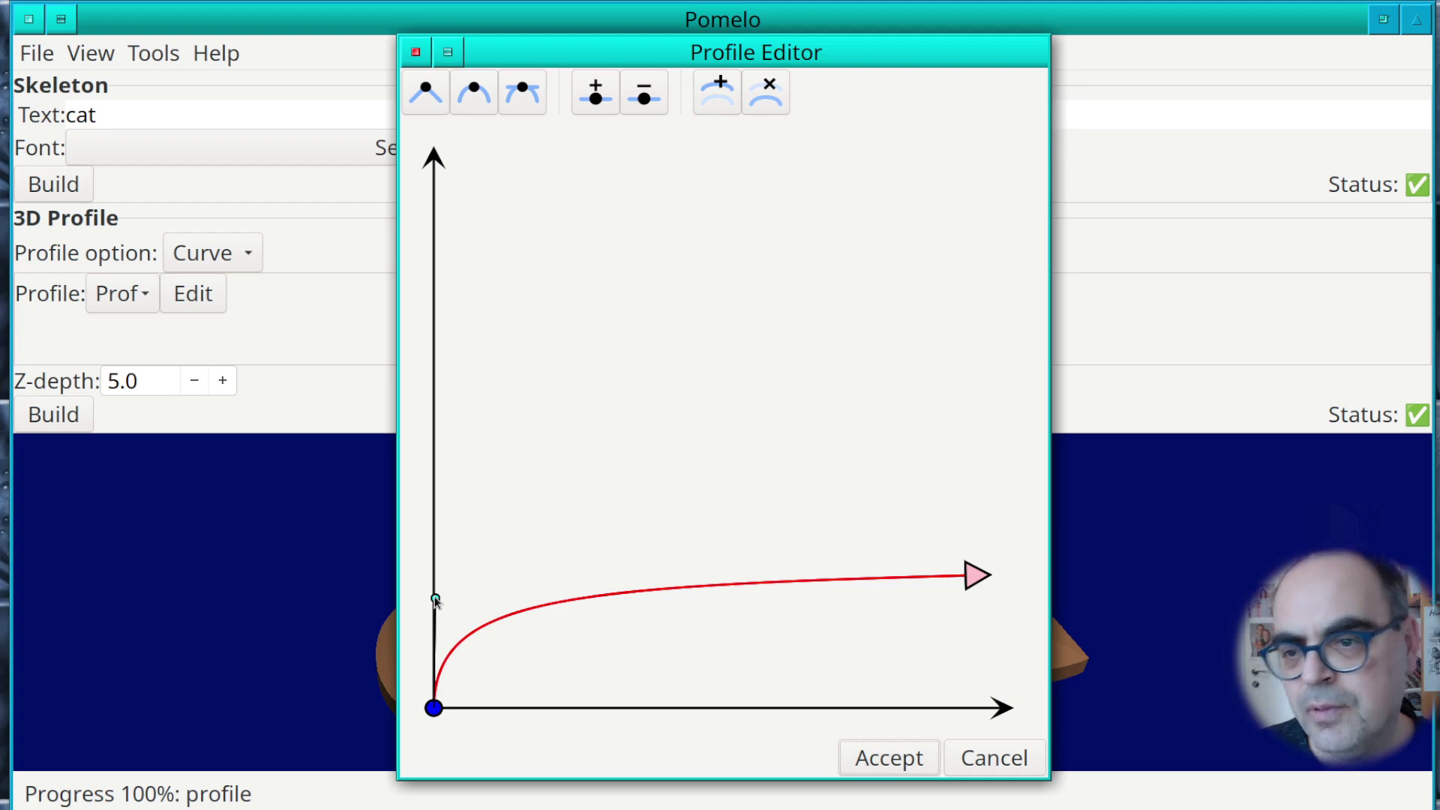
left_click(884, 760)
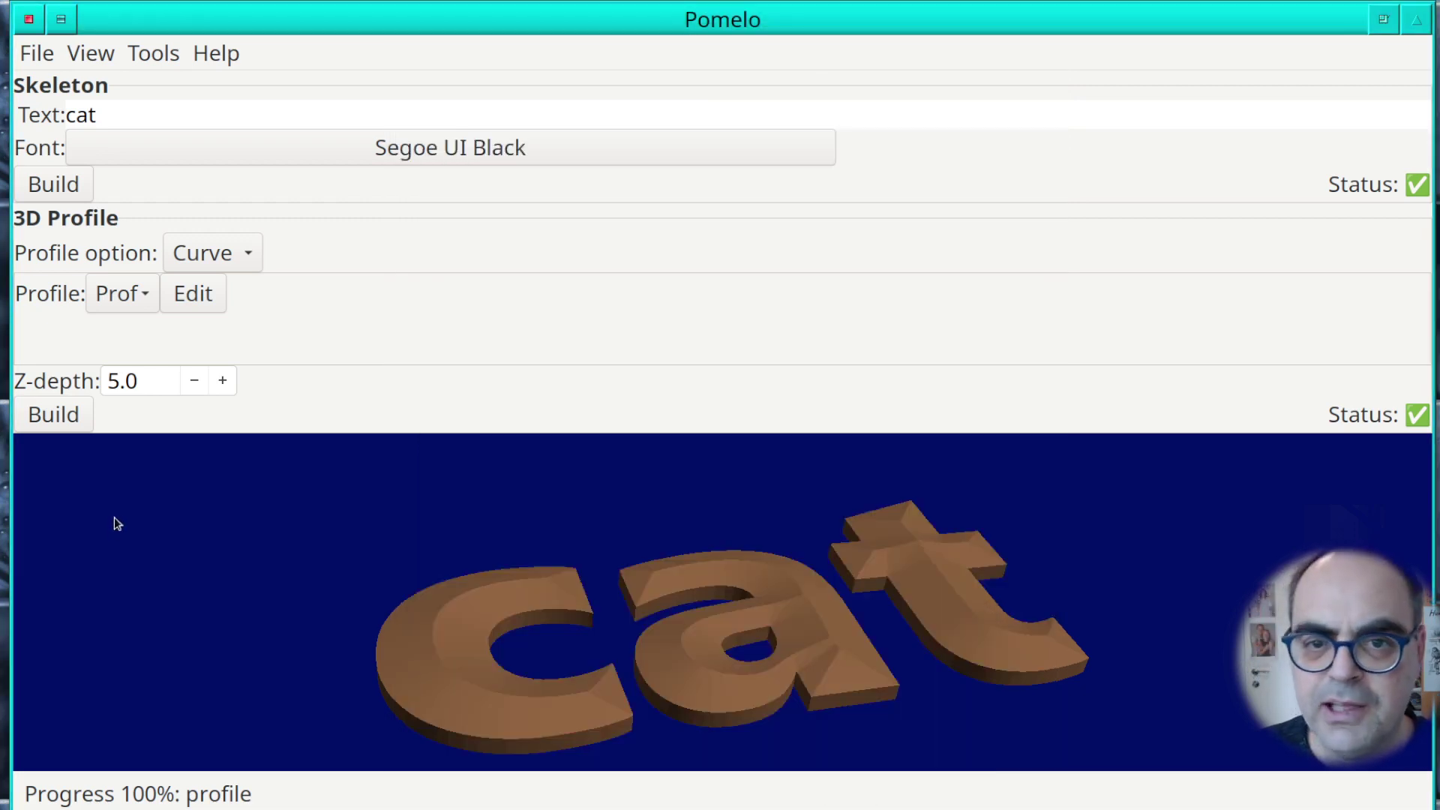
left_click(72, 413)
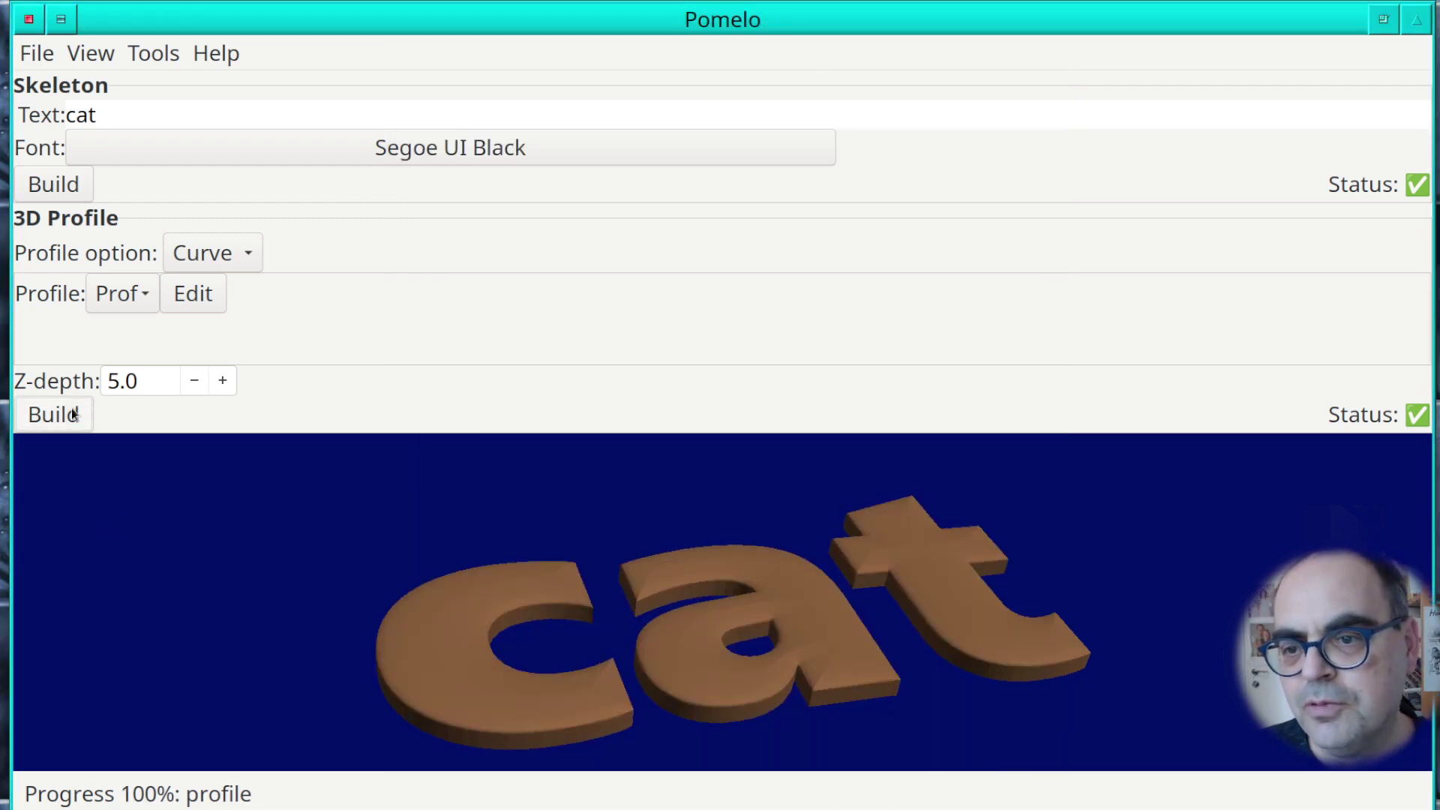
left_click_drag(550, 690, 498, 643)
scroll(525, 651, "up", 3)
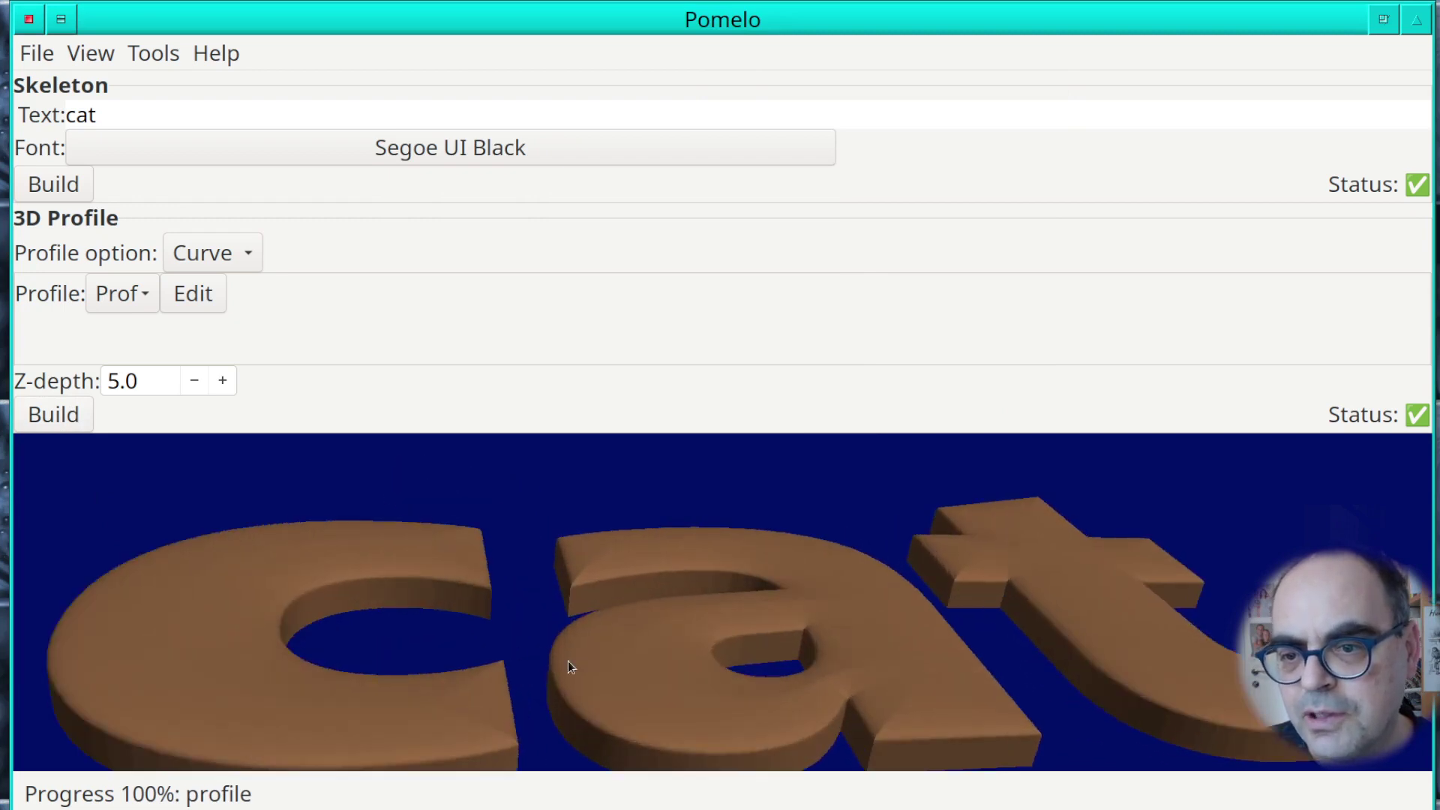
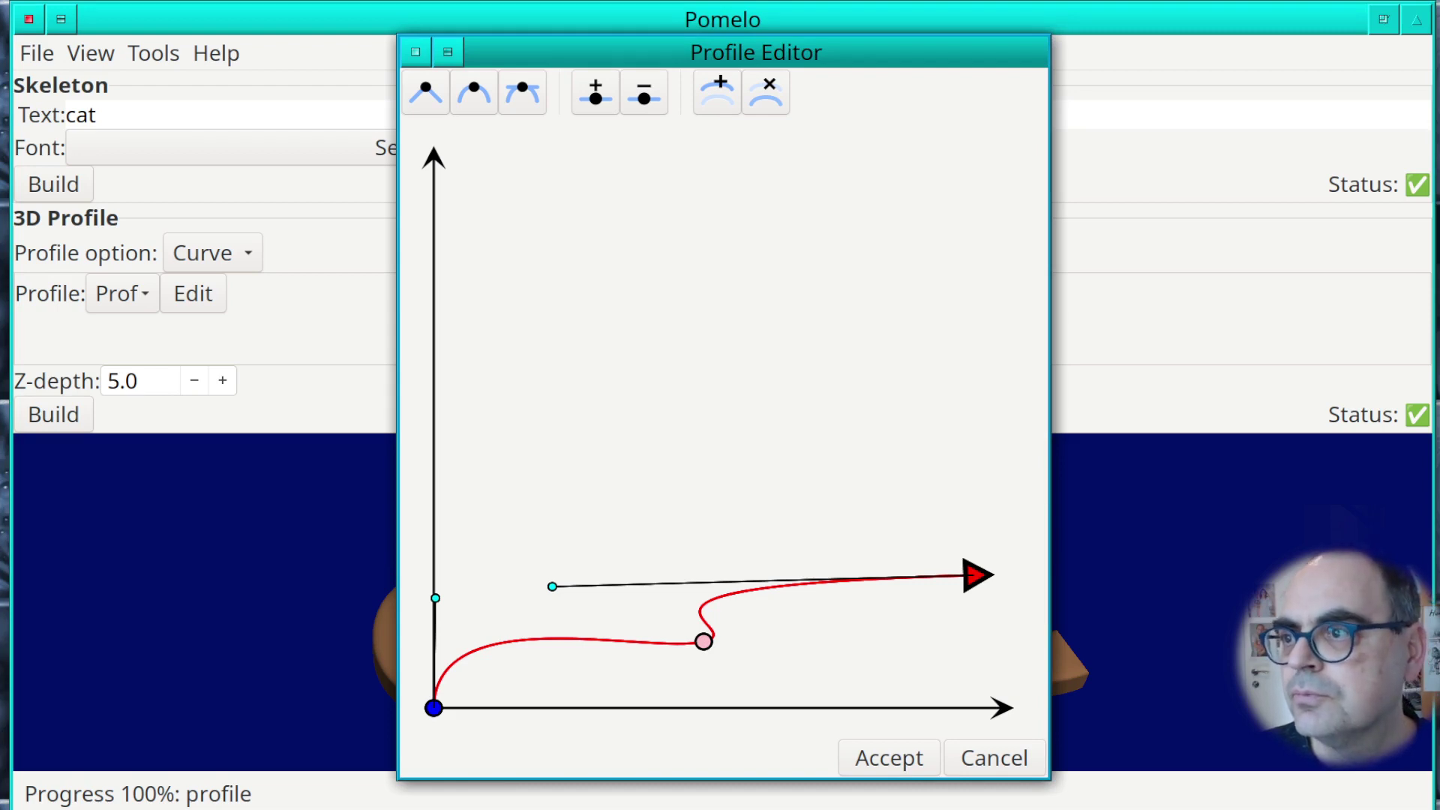
Move the profile's middle node close to the start point and adjust the curve handles to form a small rounded step.
left_click_drag(702, 643, 493, 647)
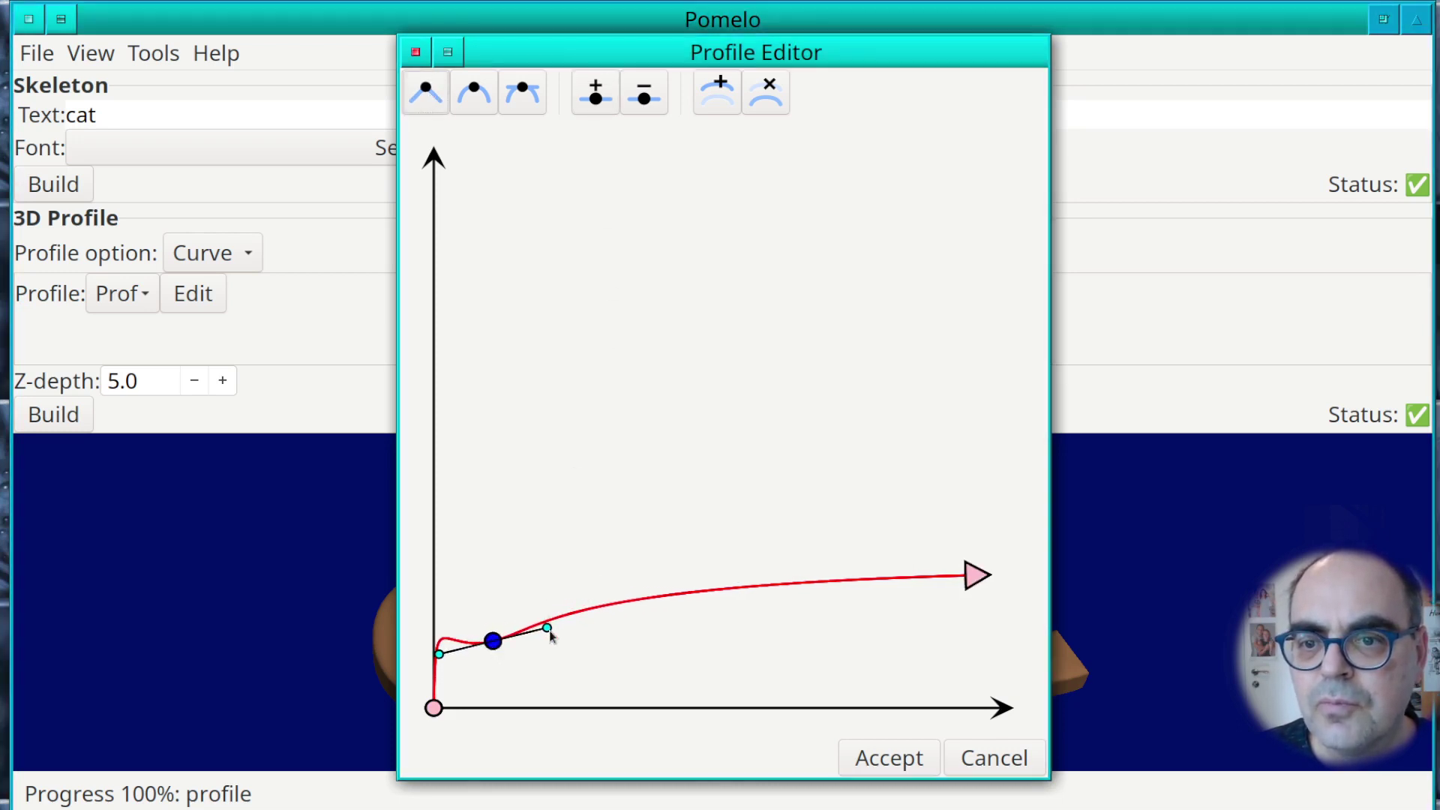
left_click_drag(547, 627, 492, 592)
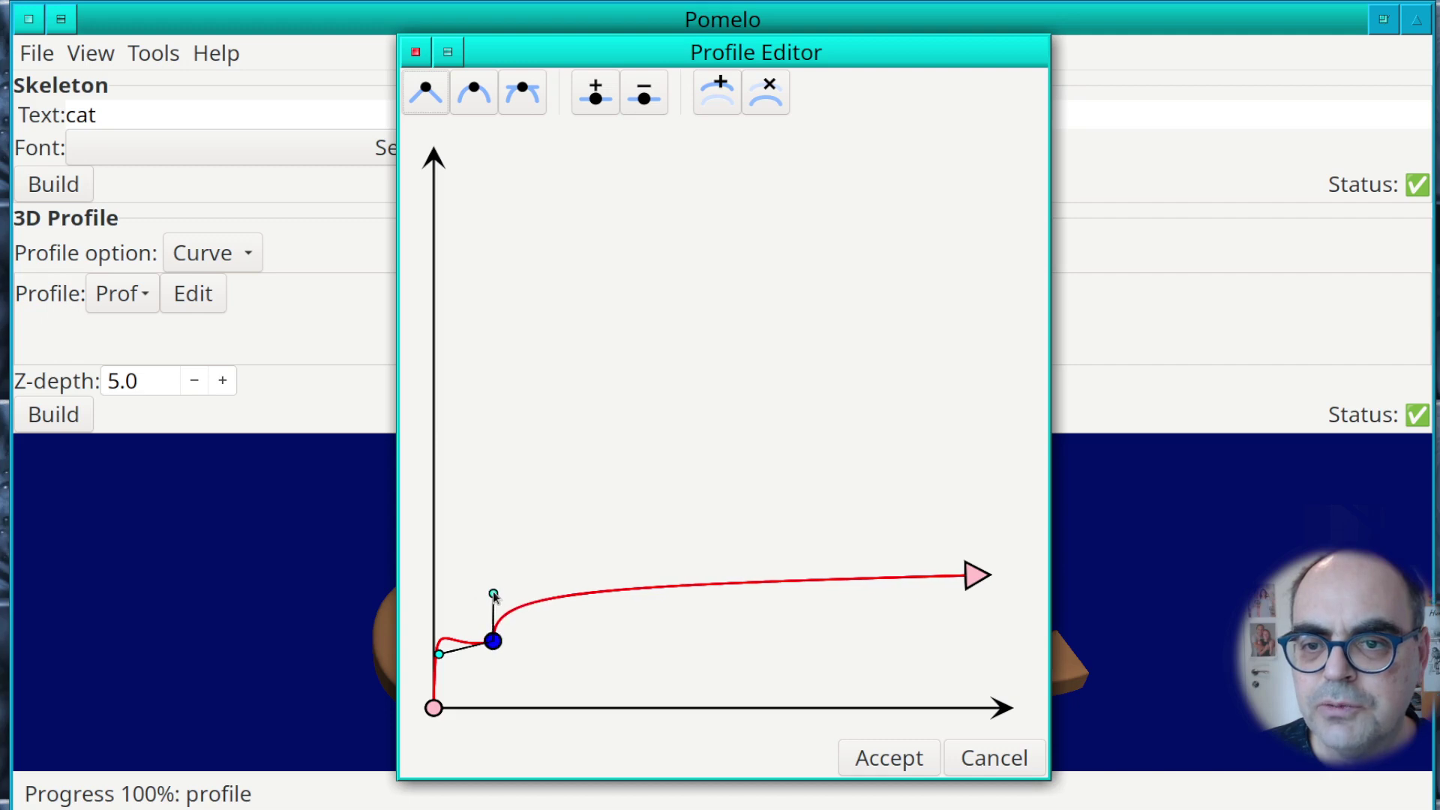
left_click(433, 708)
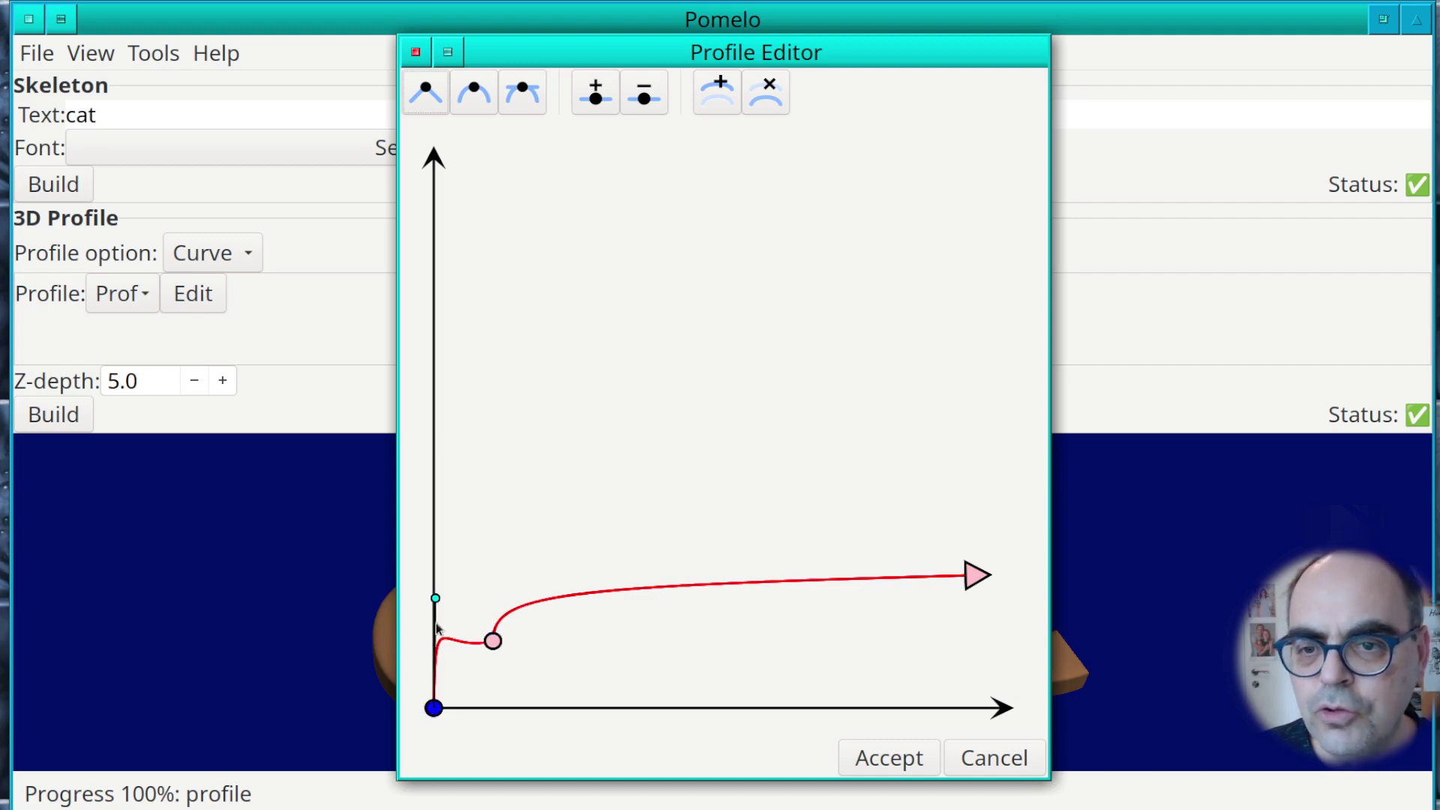
left_click_drag(436, 598, 475, 651)
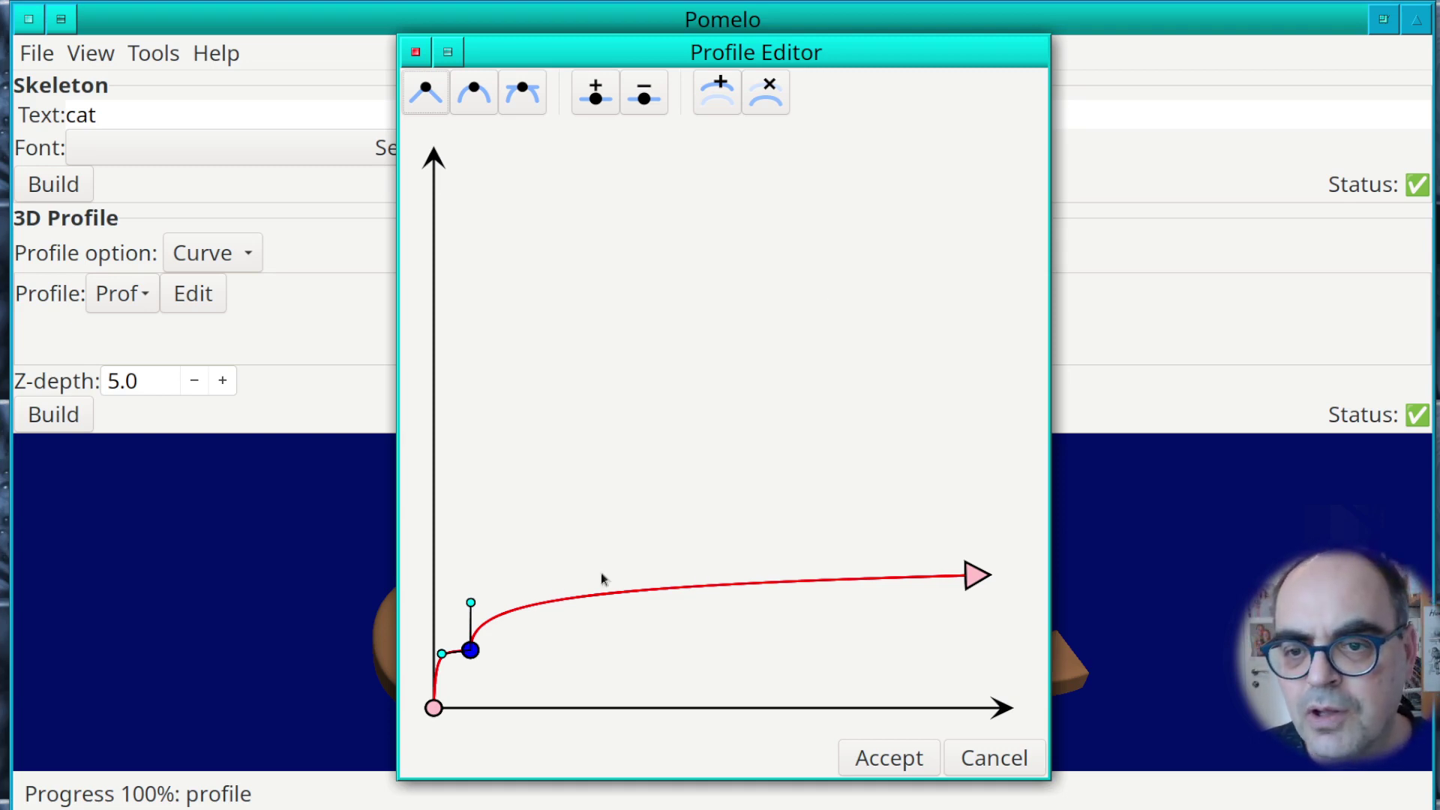
Accept the single-step profile and rebuild the text's 3D mesh.
left_click(897, 757)
left_click(50, 411)
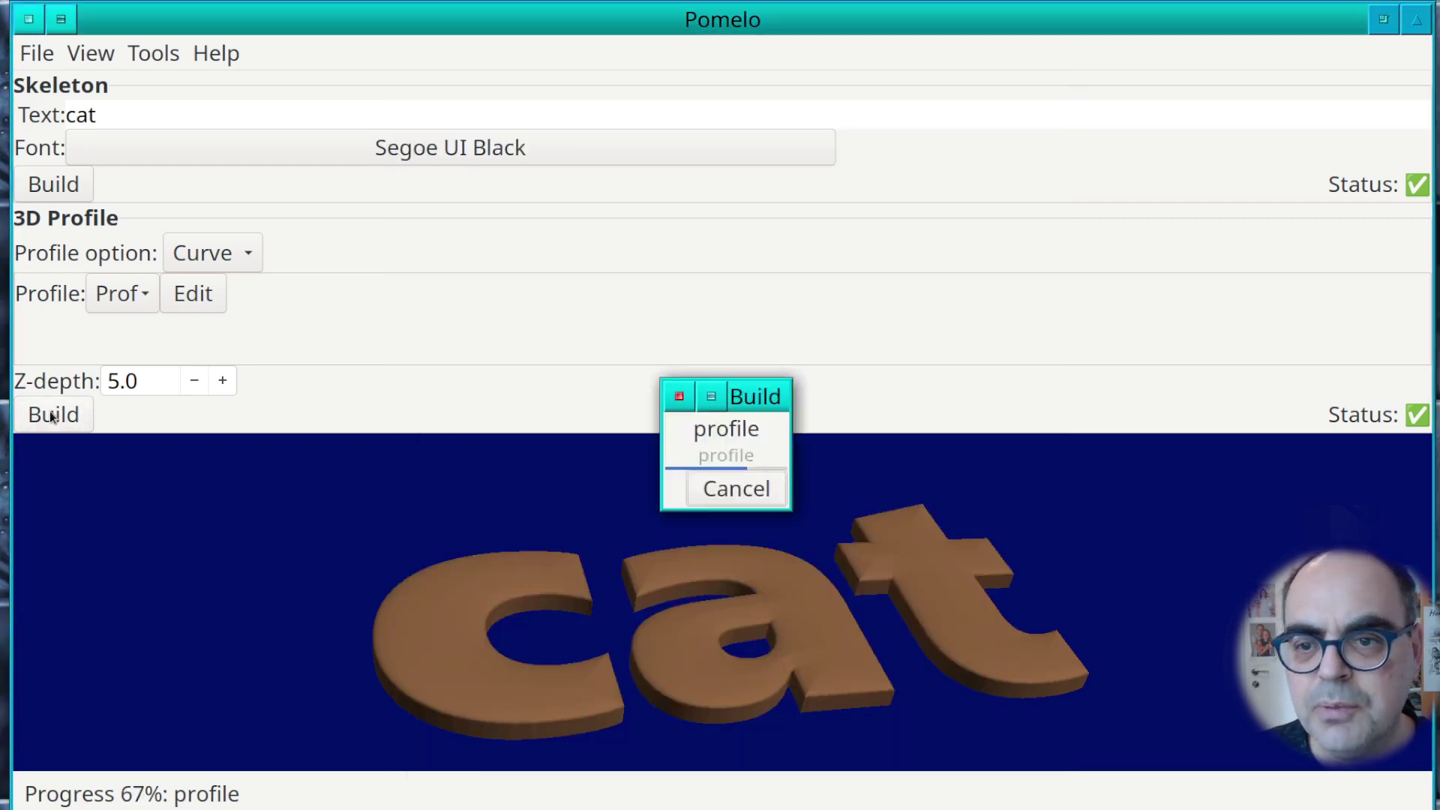
scroll(556, 628, "up", 5)
left_click_drag(793, 666, 546, 609)
Insert a node before the profile's end point, place it just above and beyond the first step, and shorten its handles.
left_click(197, 294)
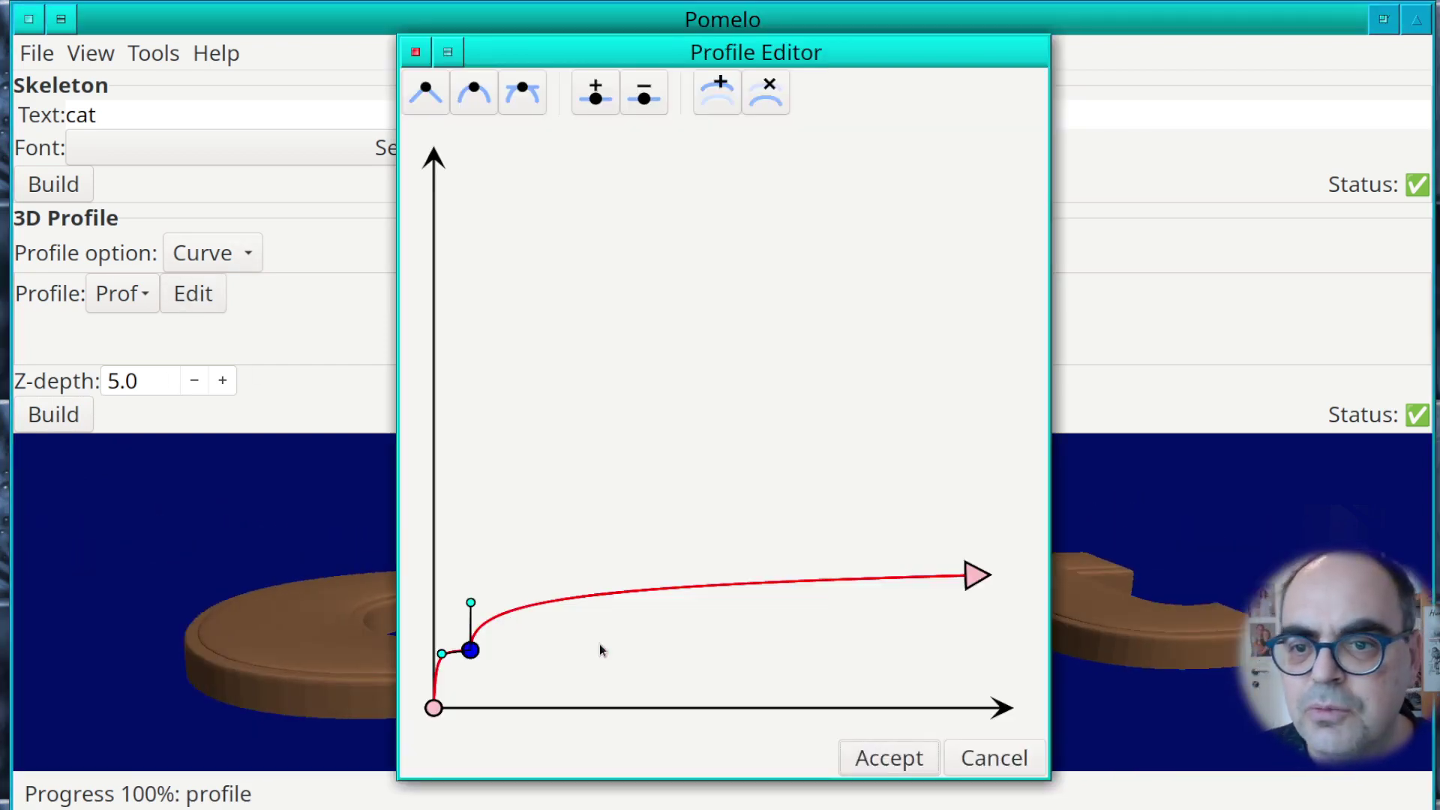
left_click(976, 576)
left_click(597, 96)
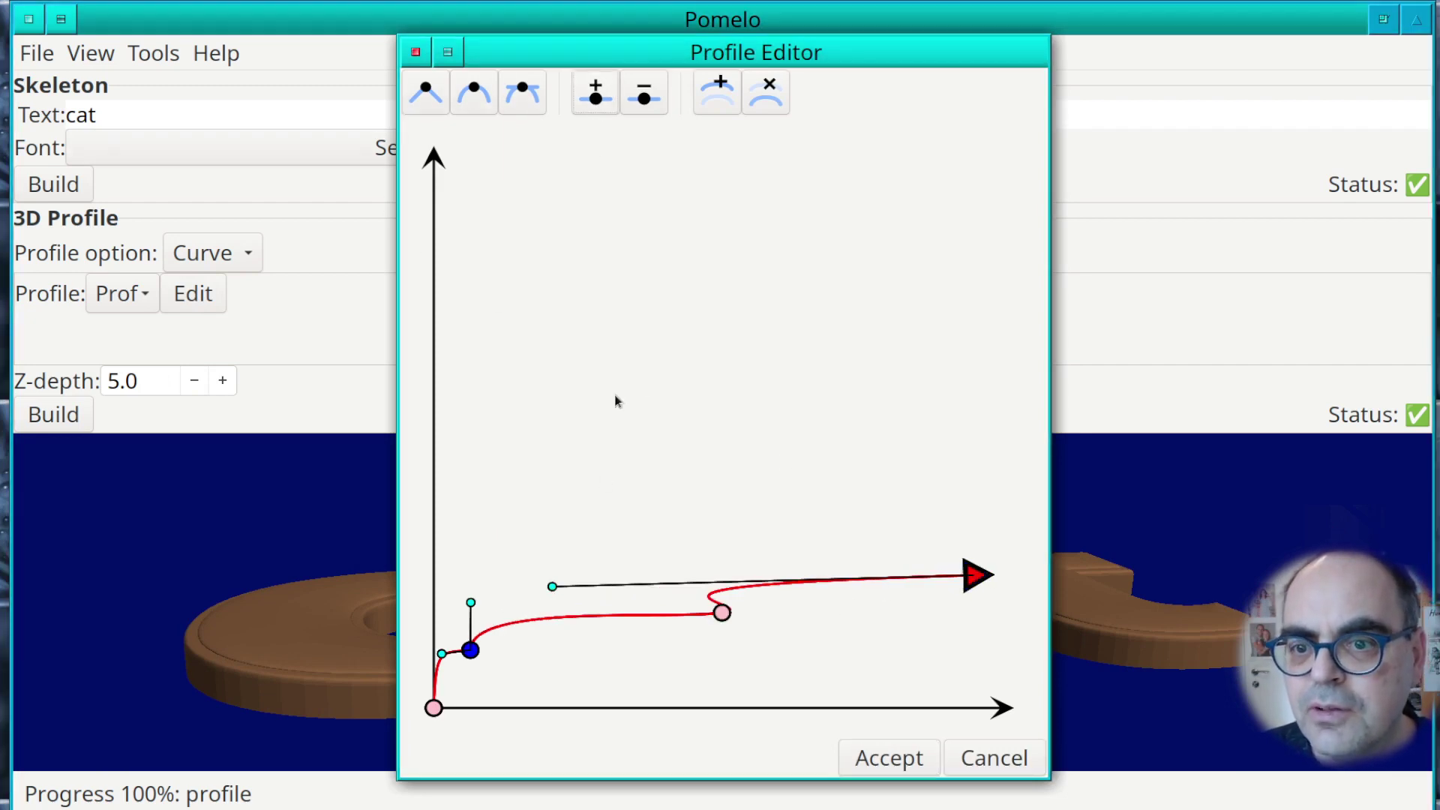
left_click_drag(720, 614, 508, 624)
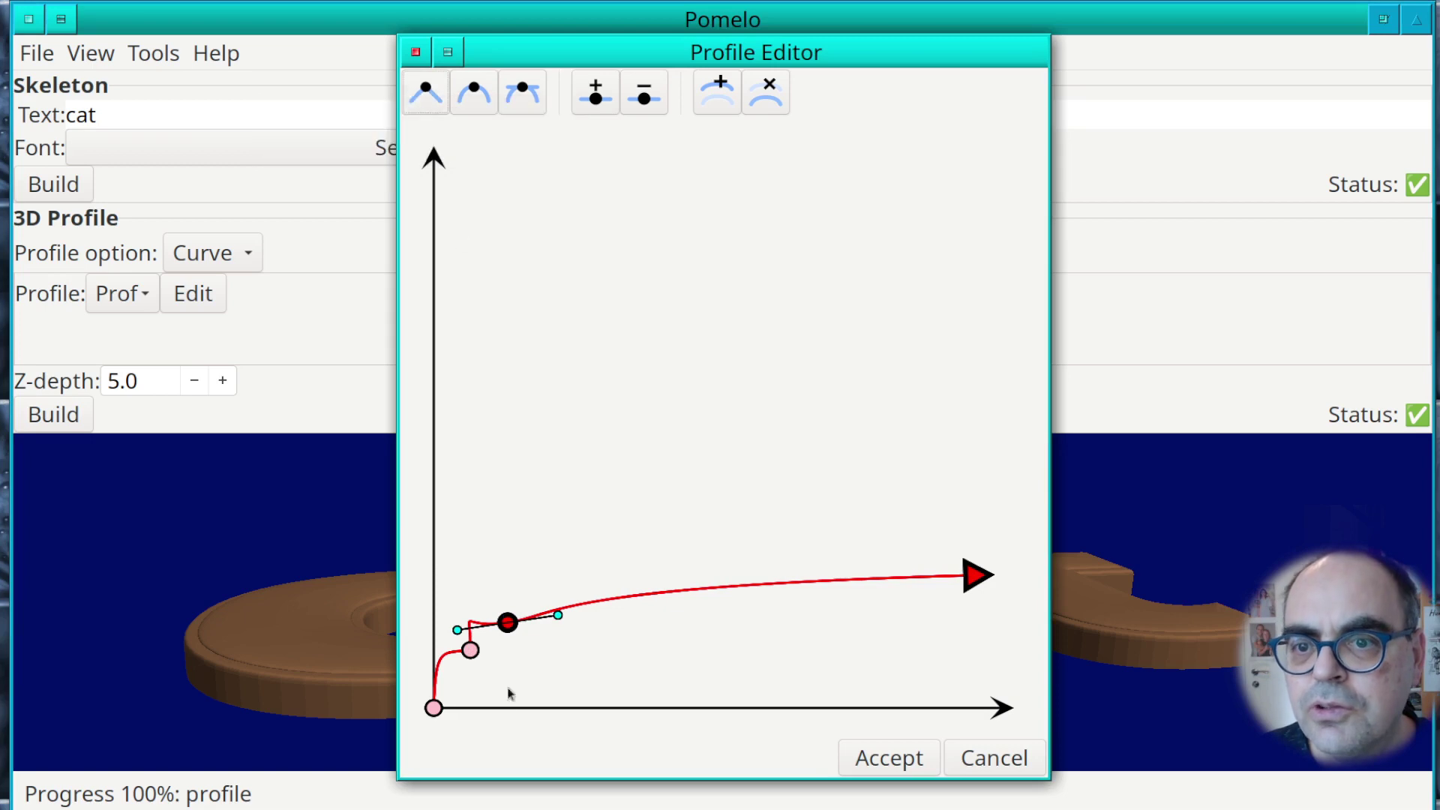
left_click_drag(557, 615, 489, 627)
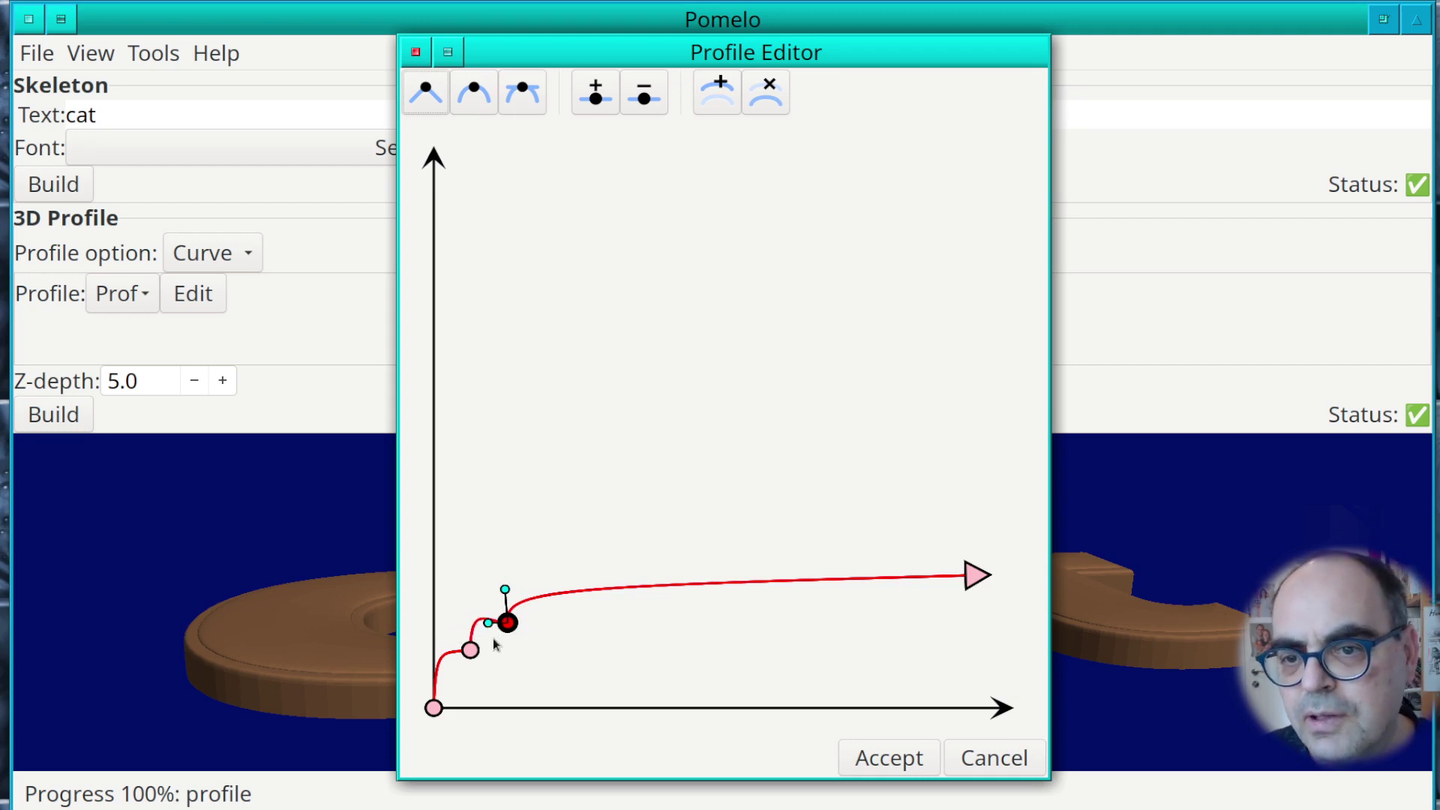
Shorten the first step node's upward handle and make the second step node's upper handle vertical.
left_click(470, 650)
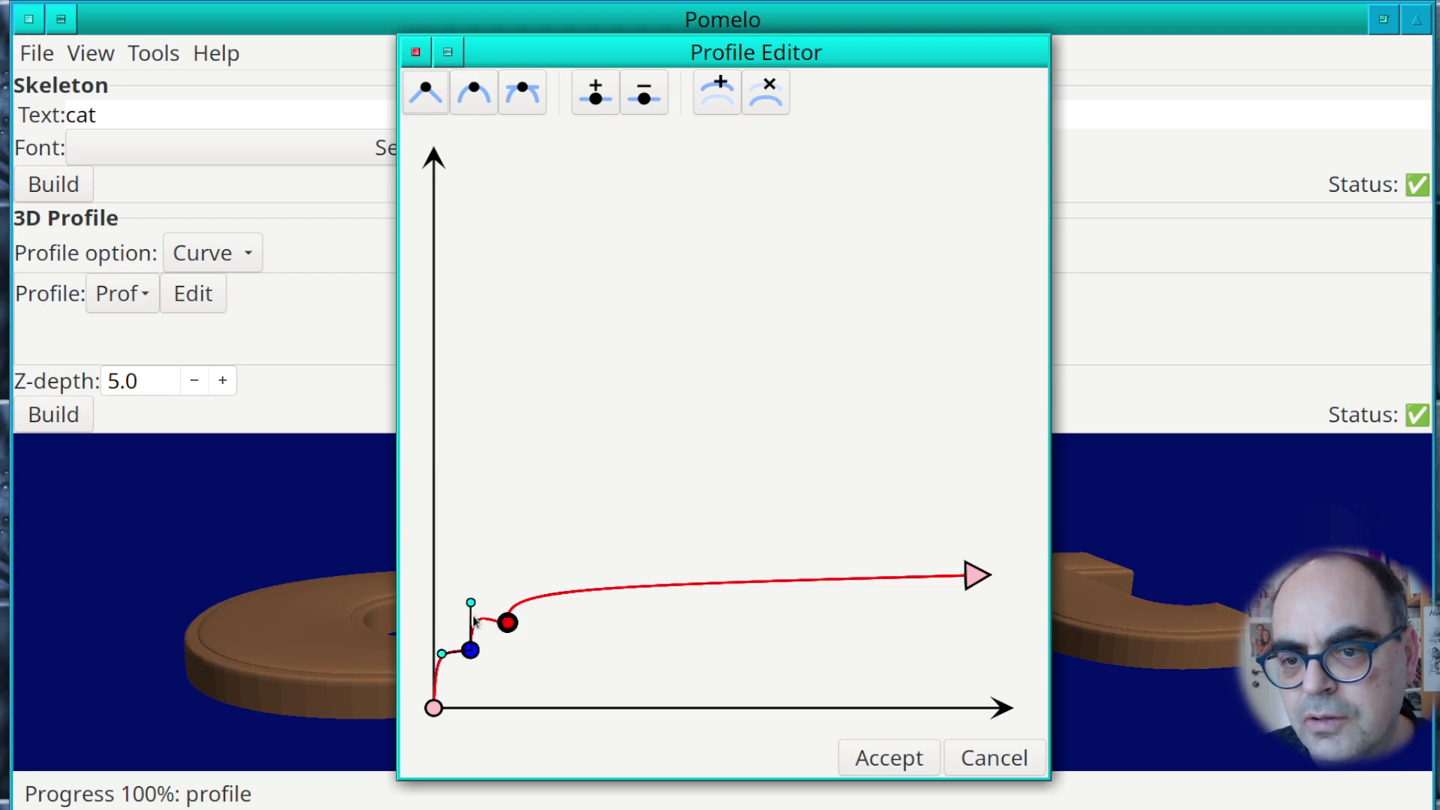
left_click_drag(471, 601, 473, 627)
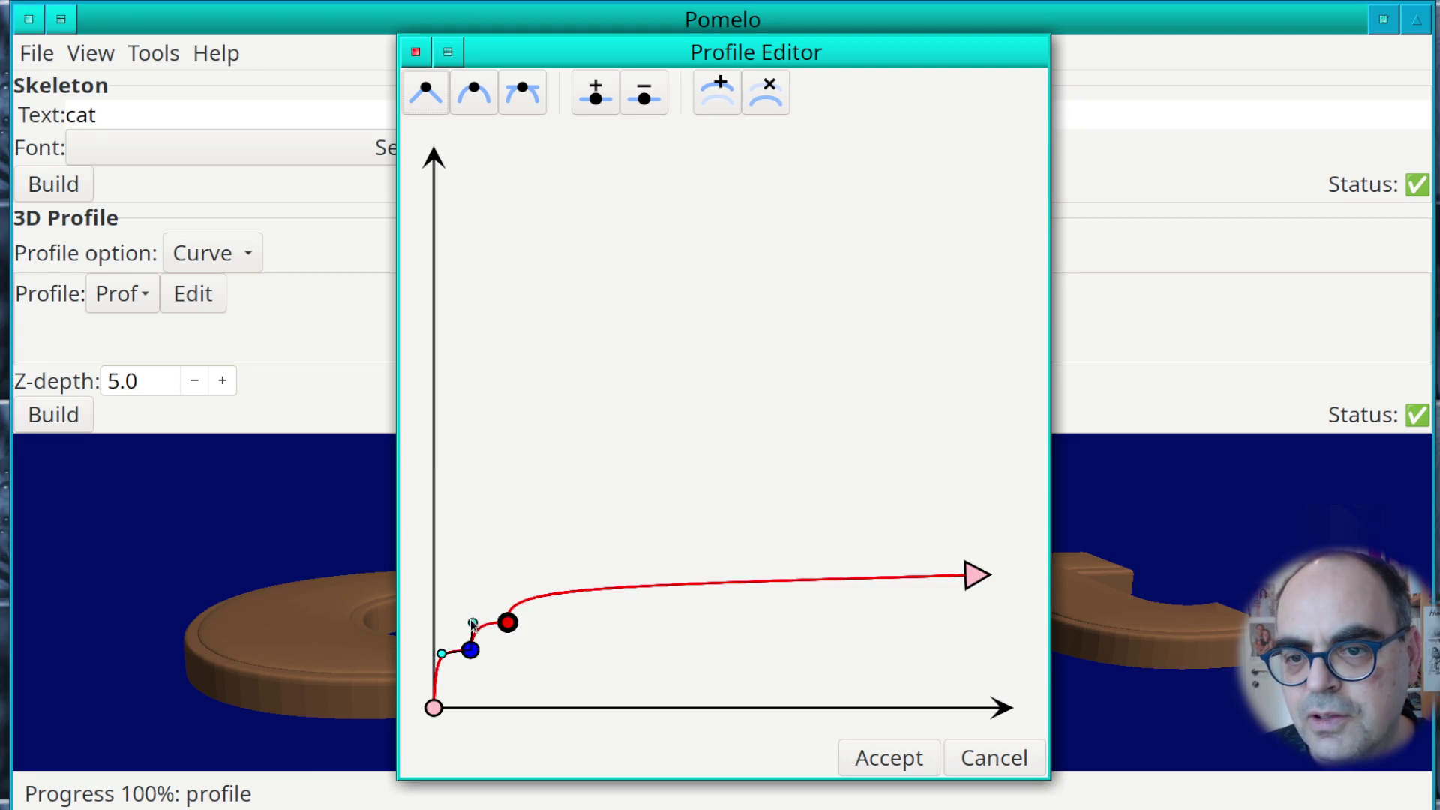
left_click(508, 623)
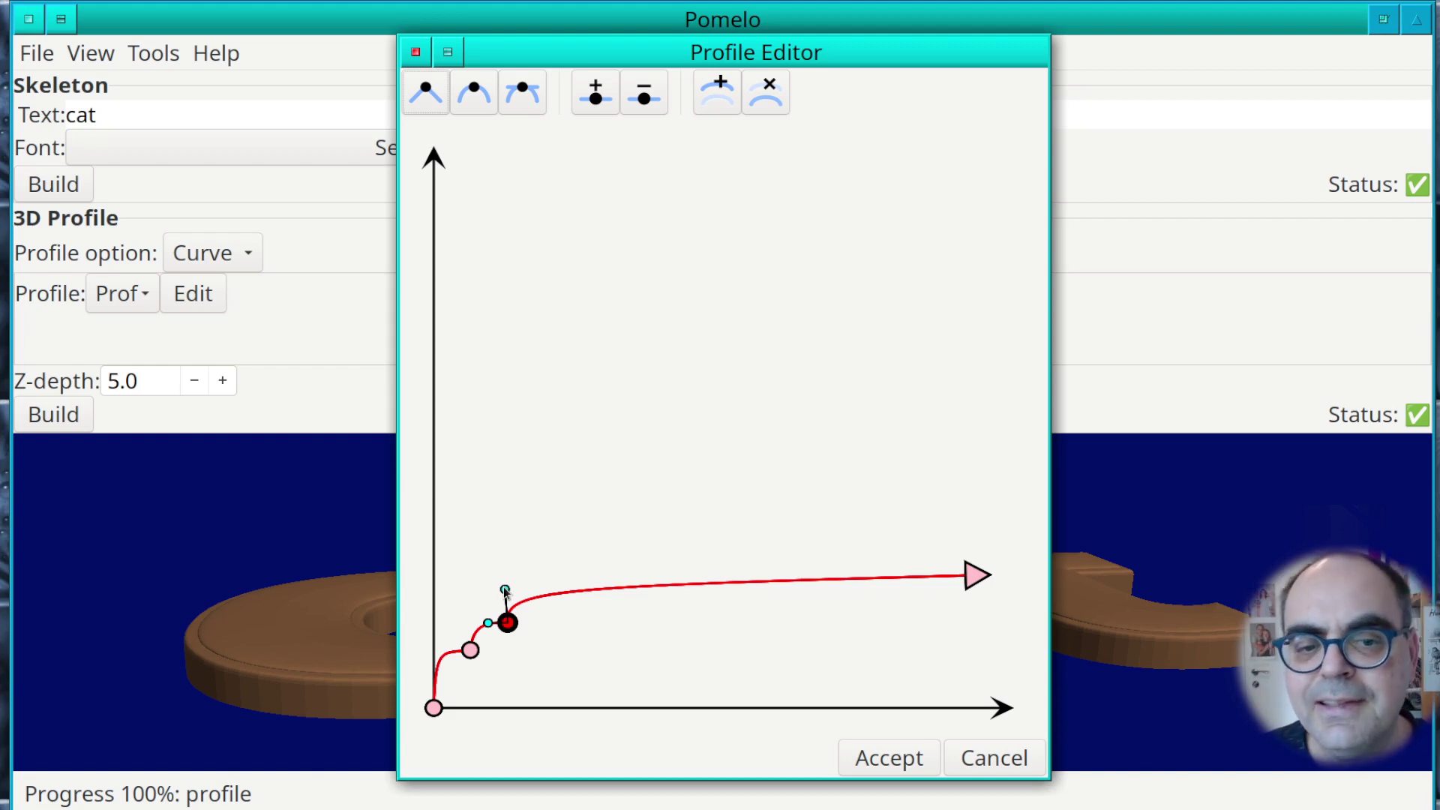
left_click_drag(504, 590, 510, 579)
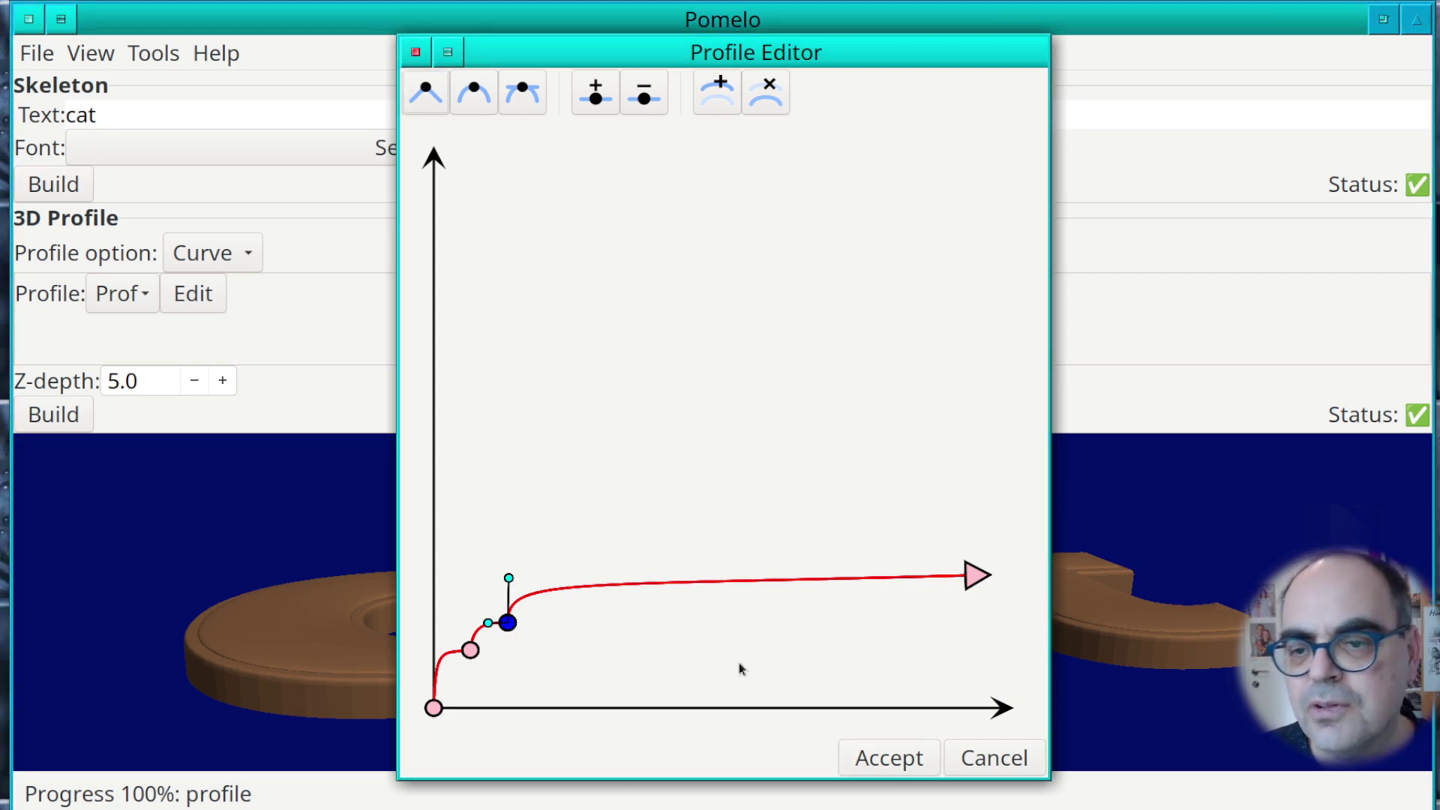
Accept the two-step profile and rebuild the text's 3D mesh.
left_click(890, 759)
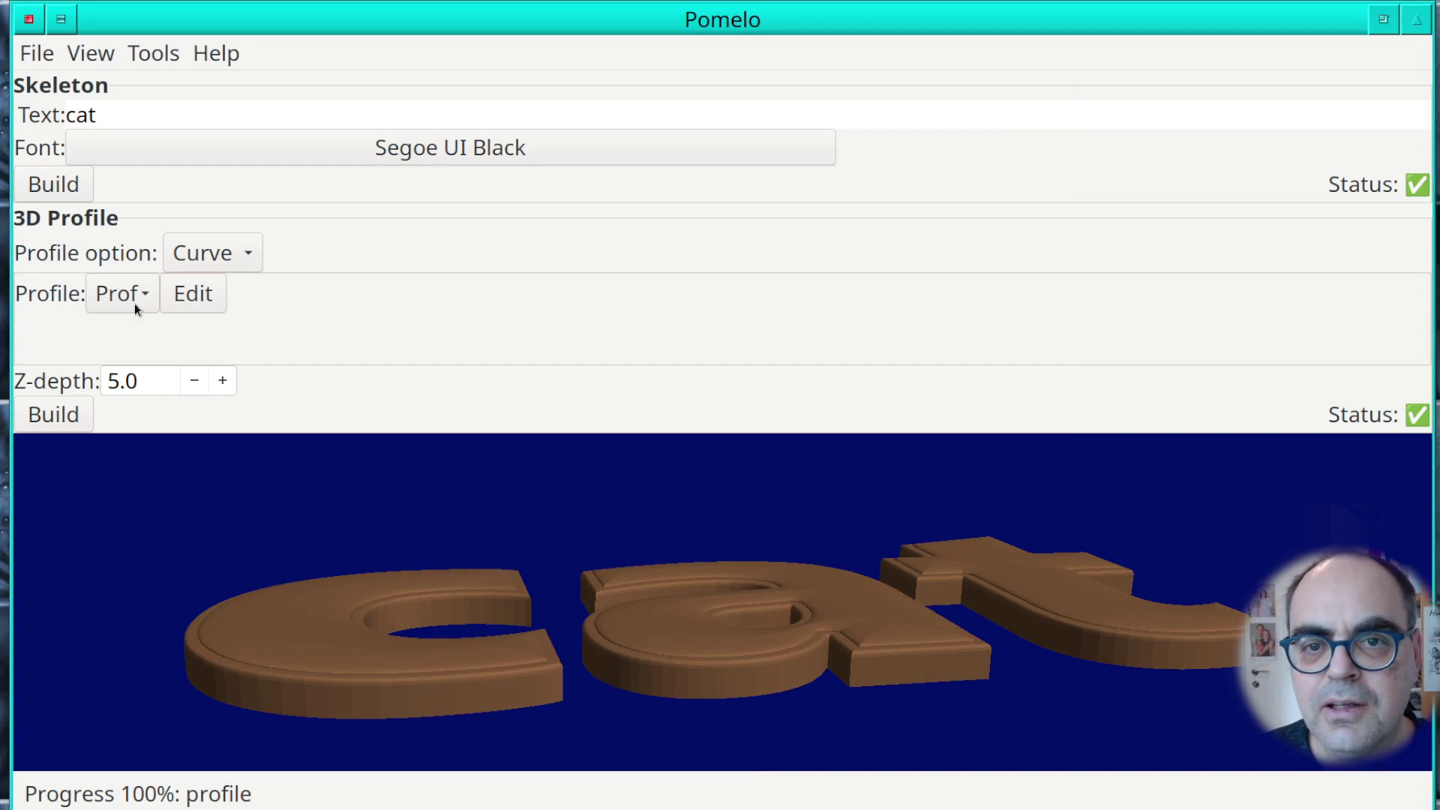
left_click(69, 416)
scroll(538, 588, "up", 3)
scroll(538, 588, "down", 3)
left_click_drag(630, 582, 697, 653)
Raise both step nodes together with the profile's end point, and raise the second step node and end point further.
left_click(196, 296)
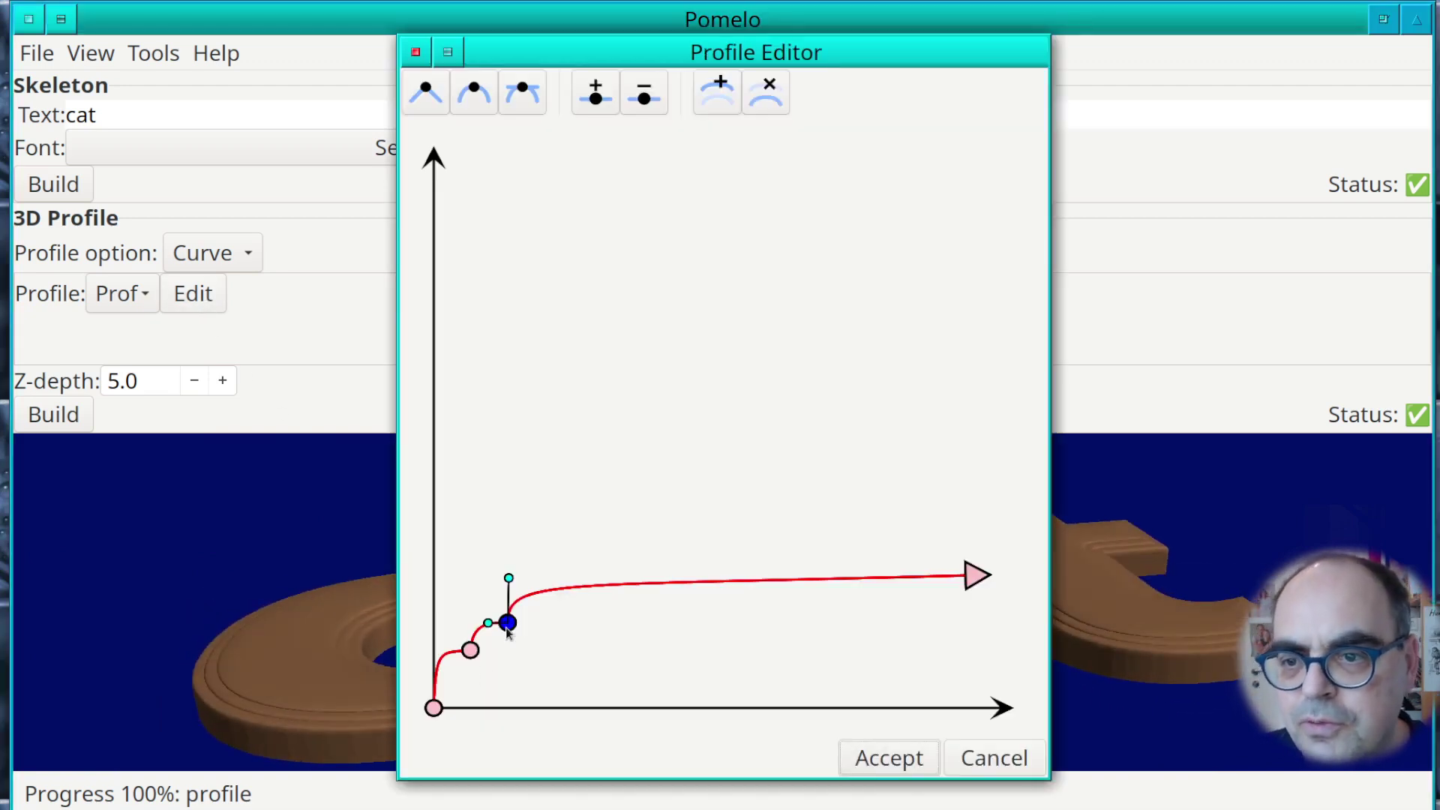
left_click(471, 651)
left_click_drag(979, 575, 975, 501)
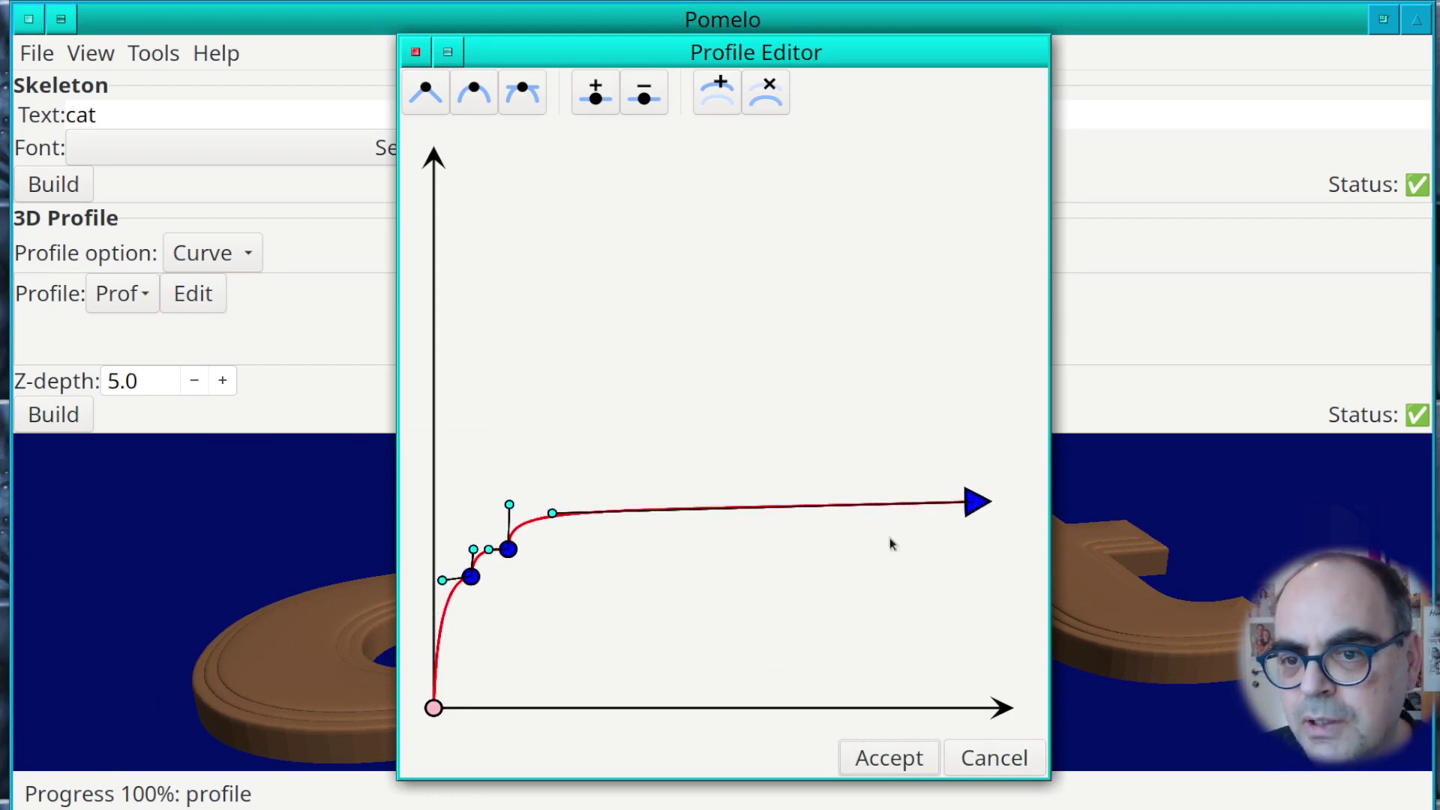
left_click(622, 599)
left_click(508, 550)
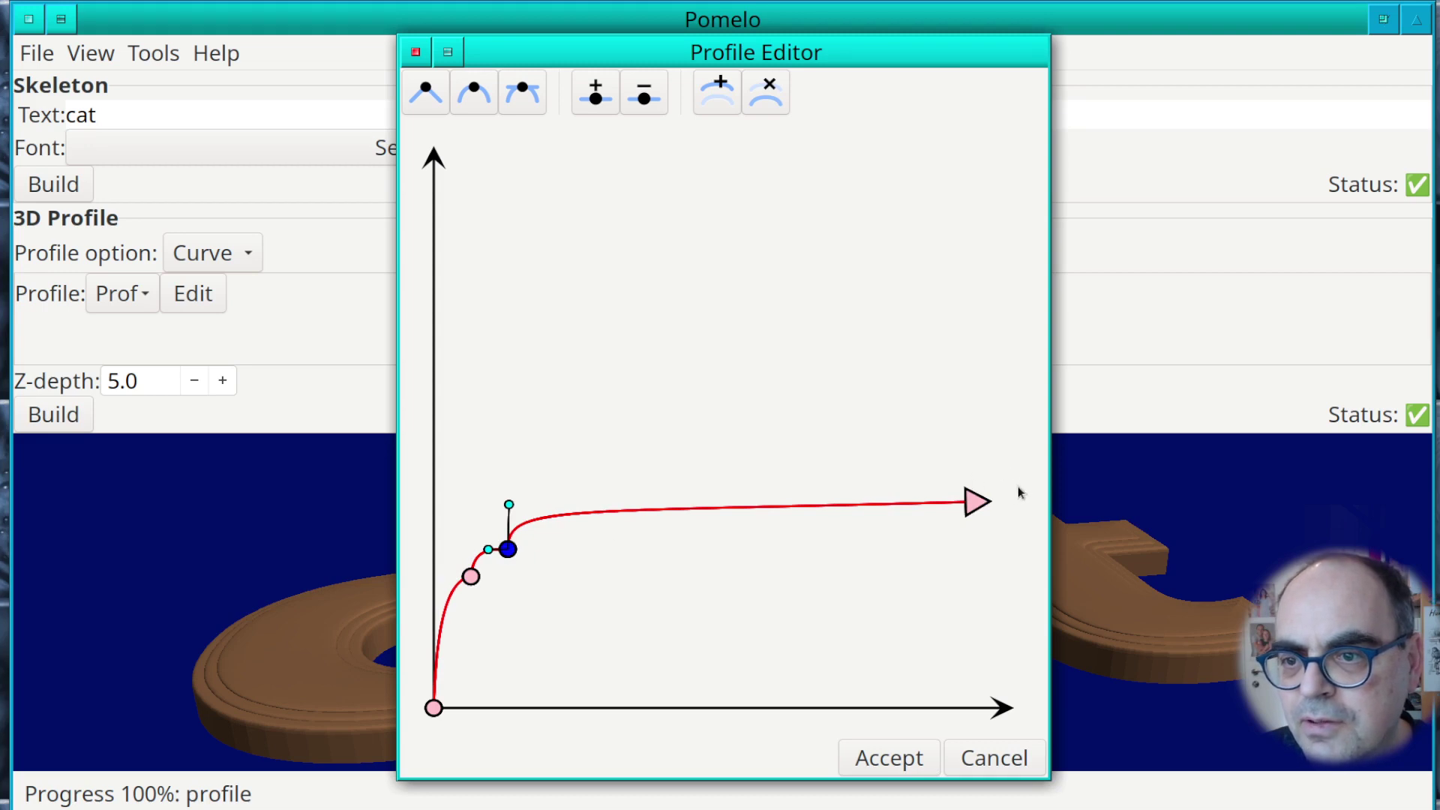
left_click(976, 504)
left_click_drag(975, 504, 975, 451)
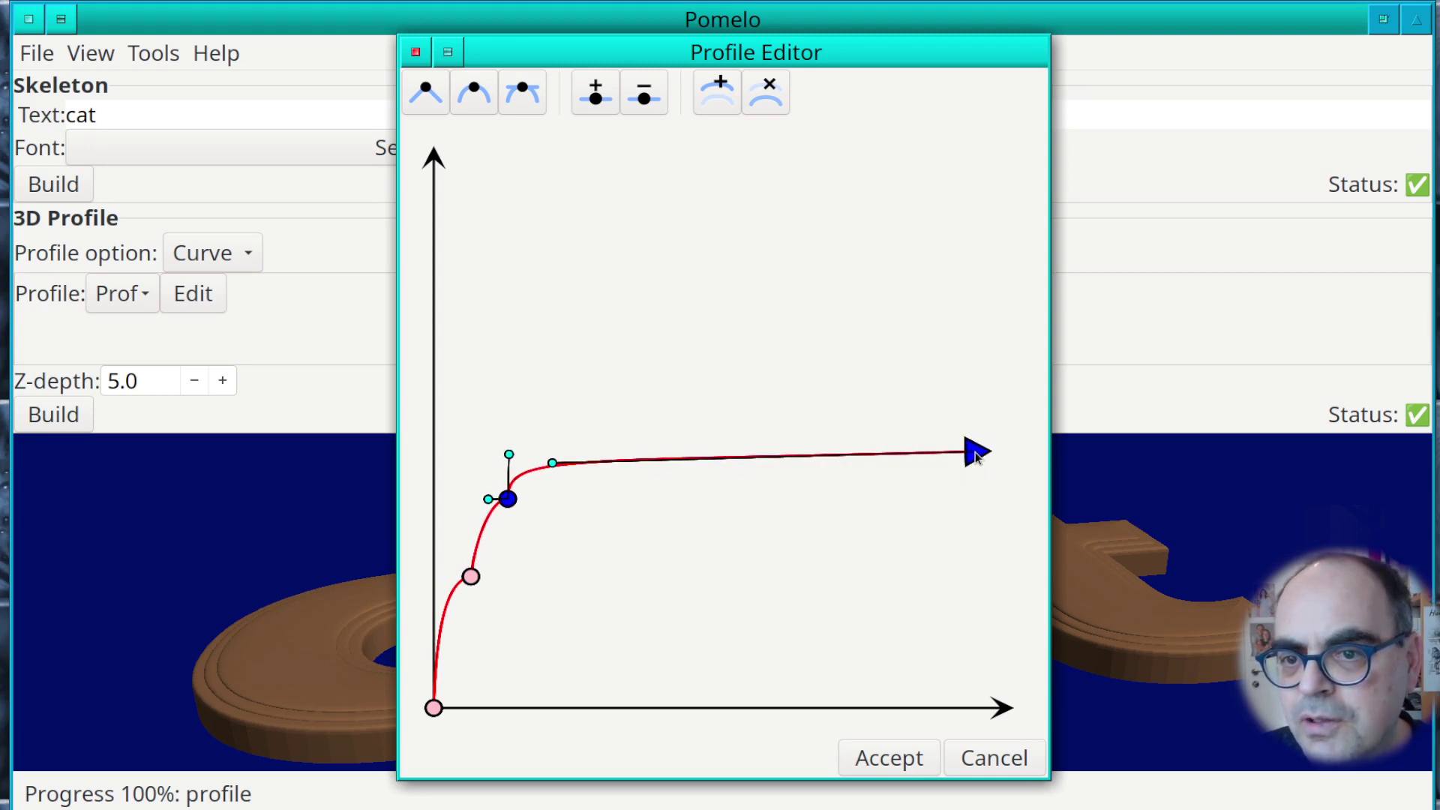
Raise only the profile's end point and lengthen the second step node's vertical handle up to about the same height.
left_click(998, 489)
left_click(977, 452)
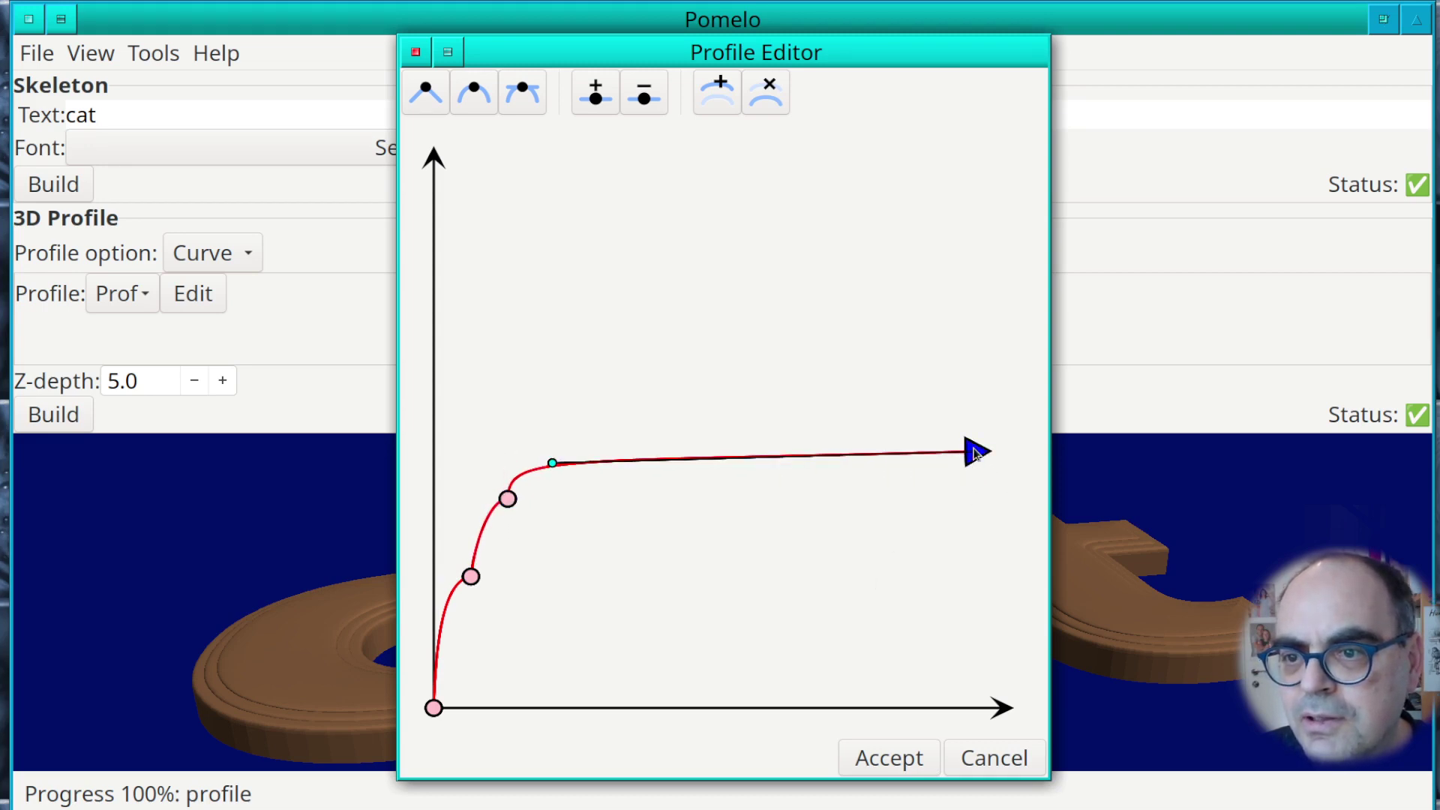
left_click_drag(977, 452, 977, 396)
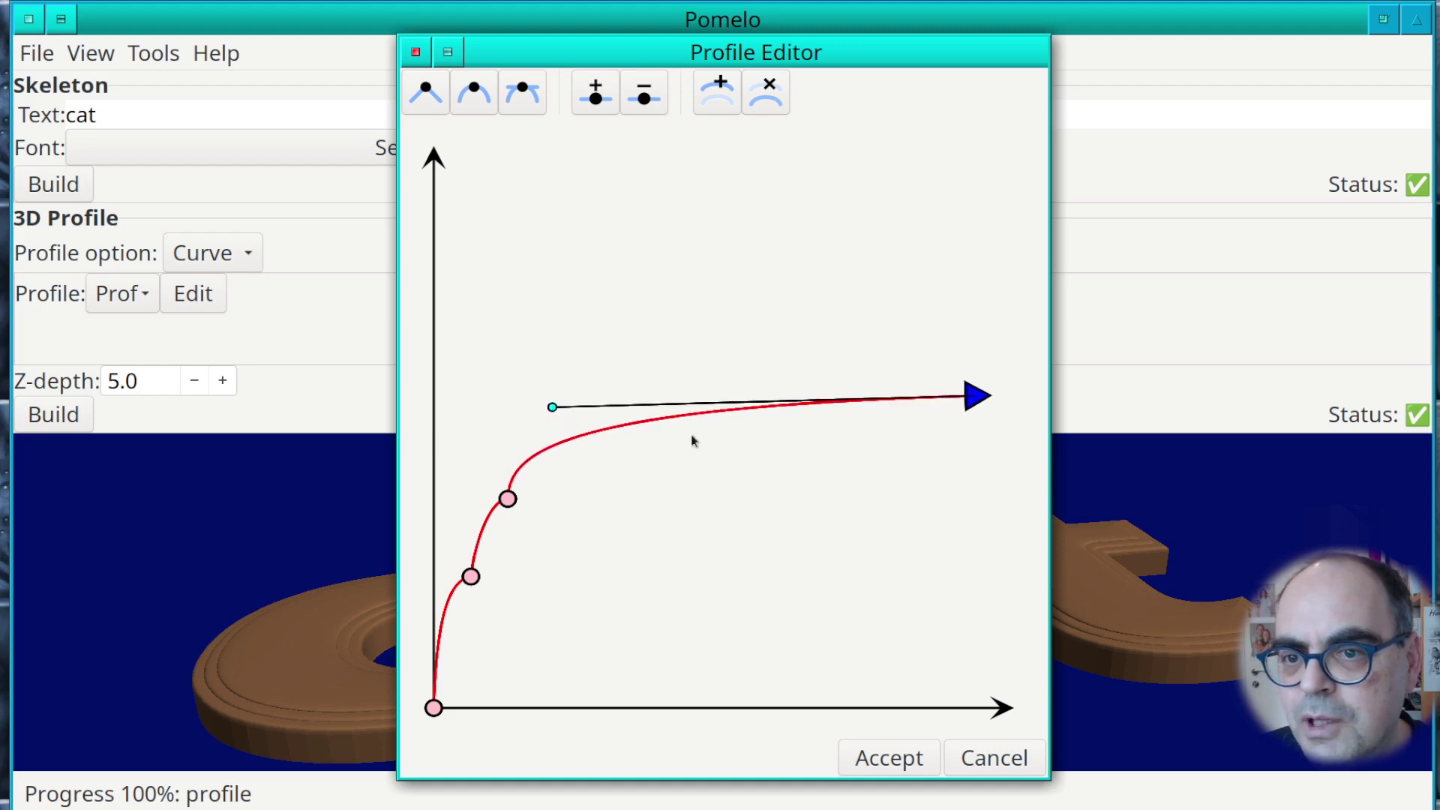
left_click(508, 499)
left_click_drag(509, 458, 510, 406)
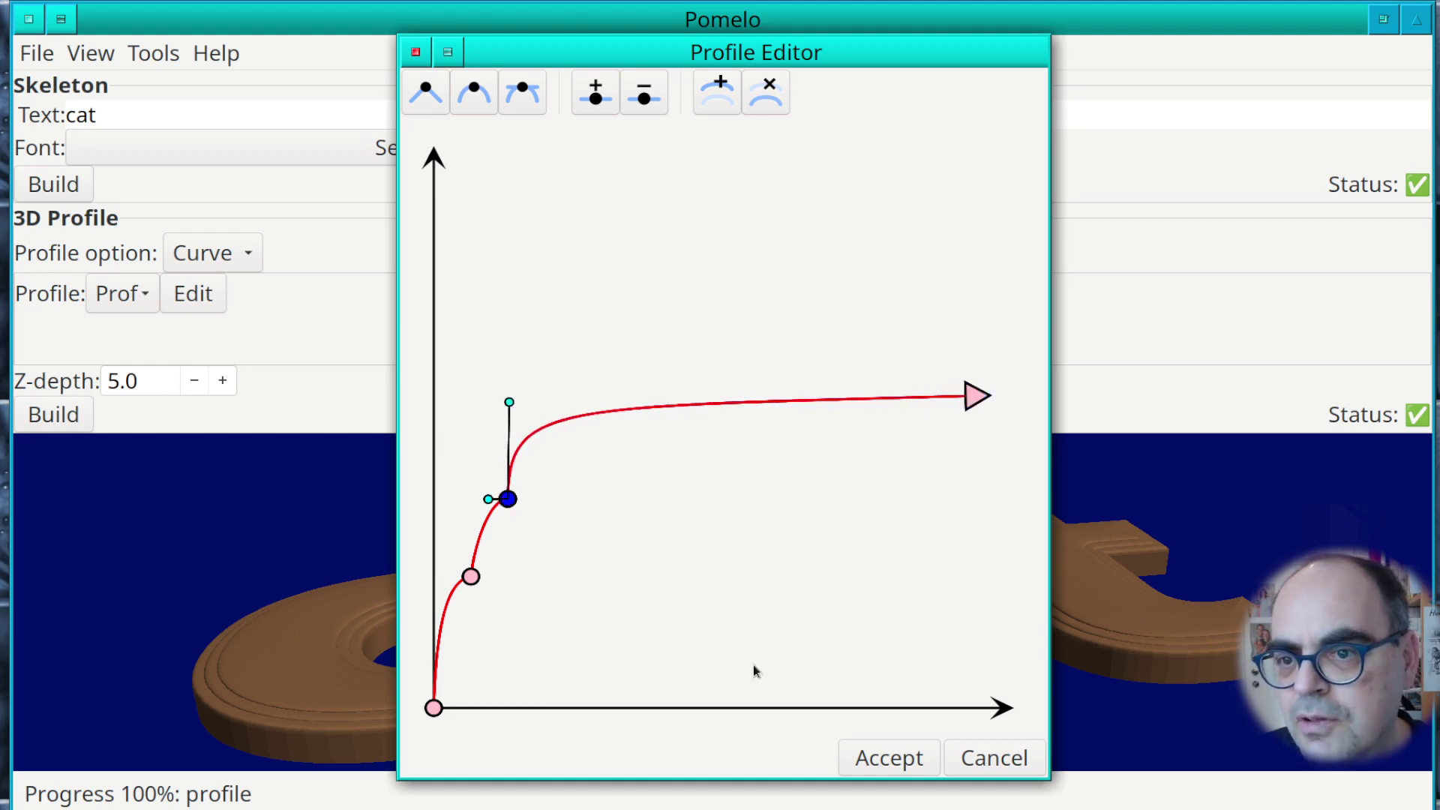
Lengthen the first step node's upper handle vertically to about the second step node's height, accept the profile and rebuild the 3D mesh.
left_click(471, 577)
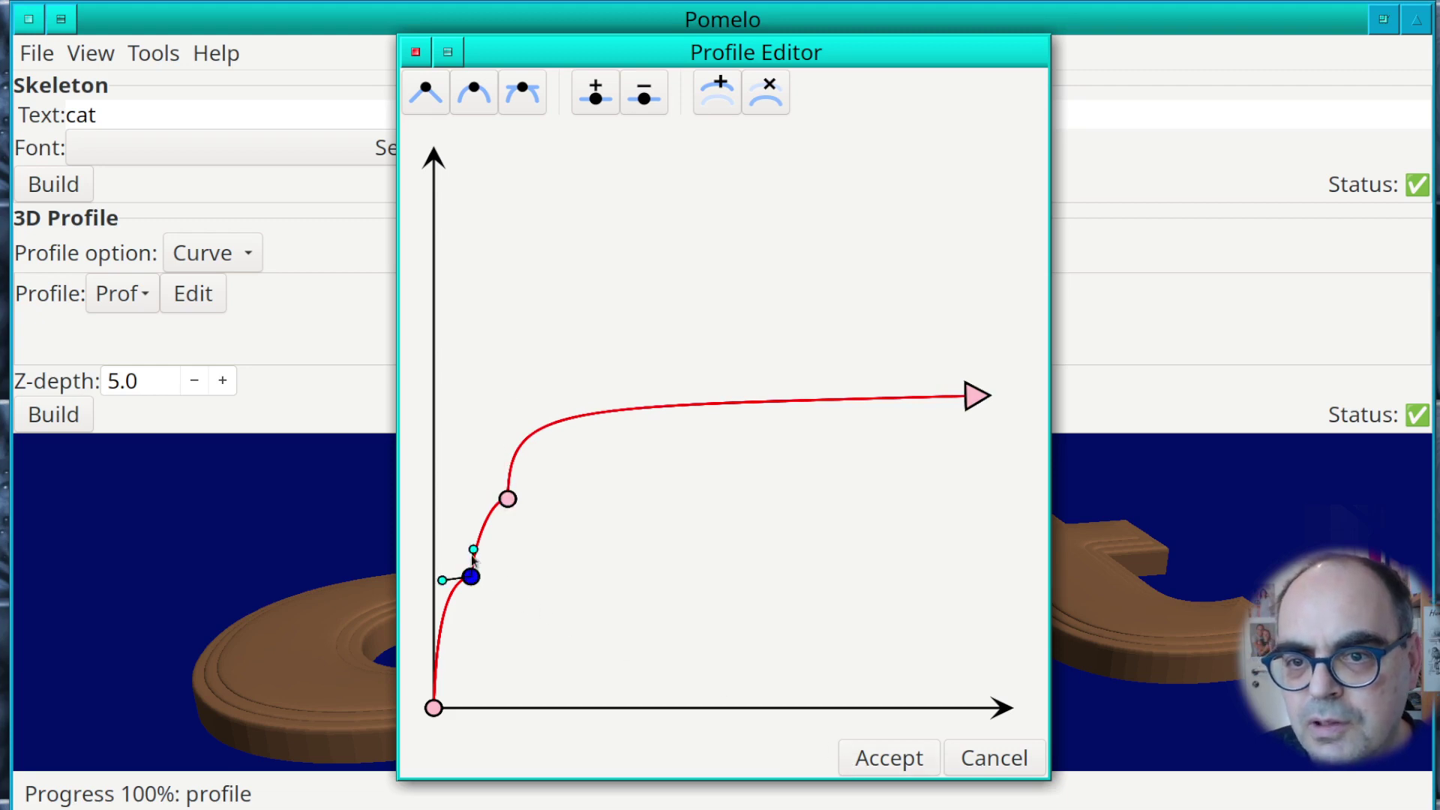
left_click_drag(470, 559, 472, 505)
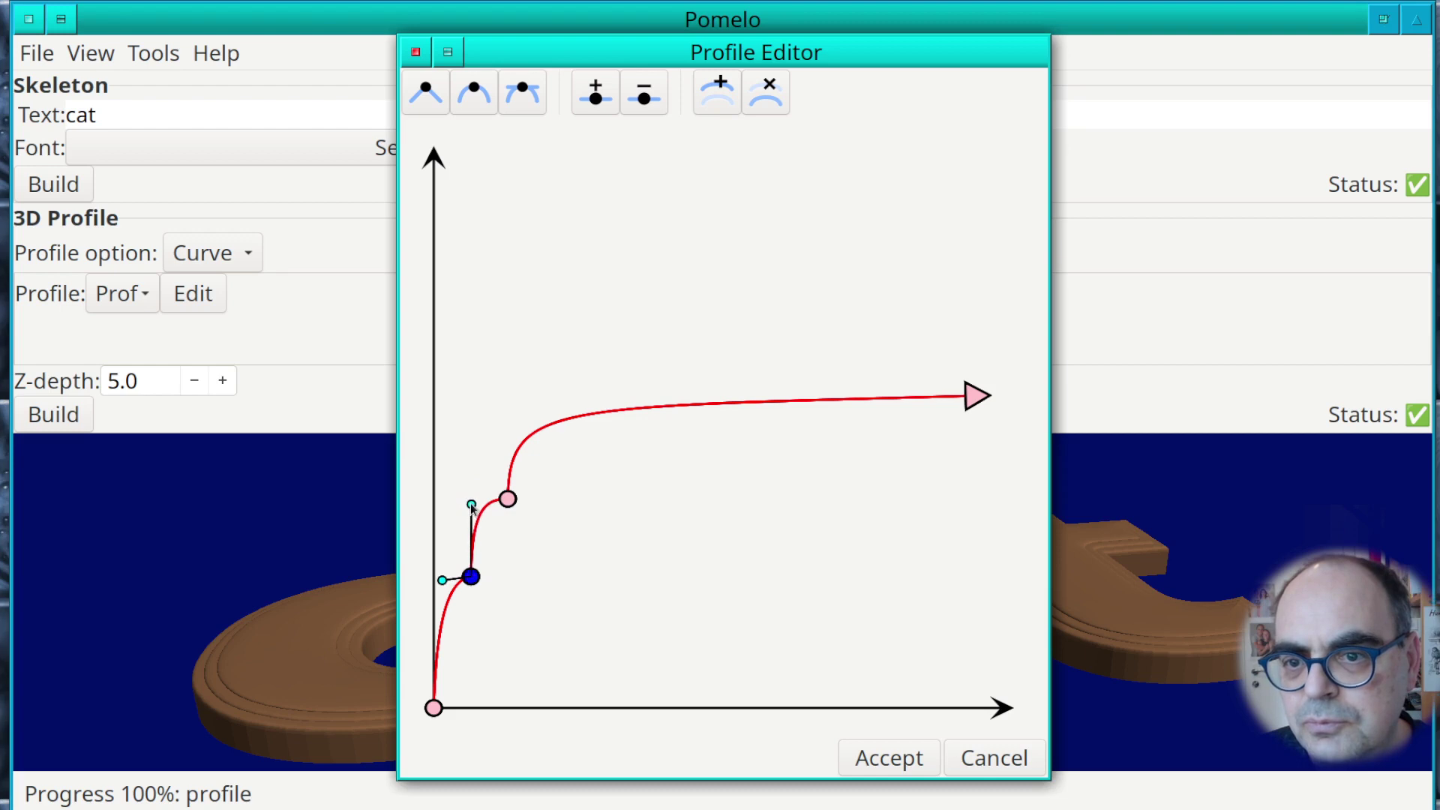
left_click(891, 761)
left_click(72, 416)
left_click_drag(623, 621, 916, 659)
left_click_drag(616, 685, 663, 645)
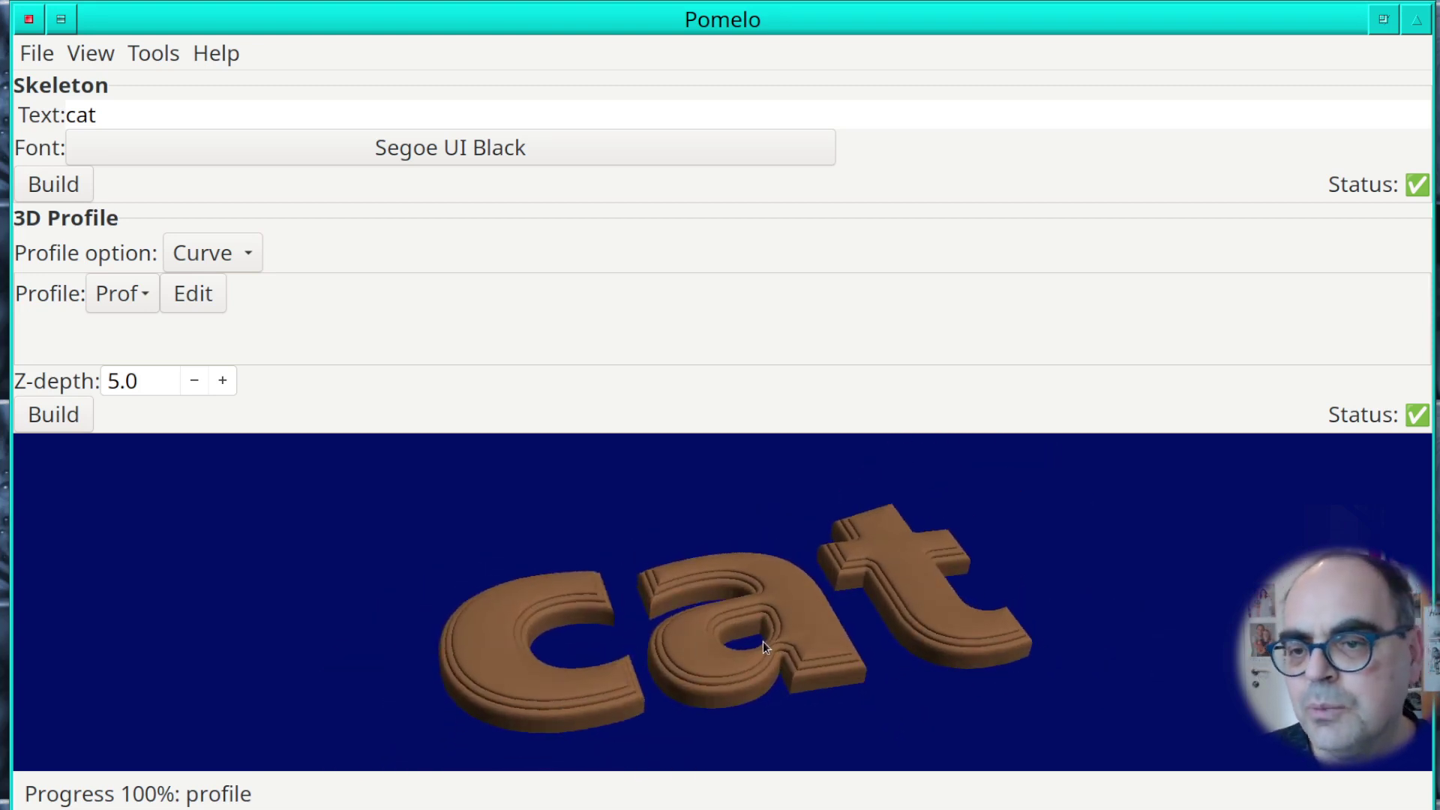
mouse_move(786, 649)
left_mouse_down()
mouse_move(774, 672)
mouse_move(763, 648)
left_mouse_up()
left_click_drag(588, 688, 727, 642)
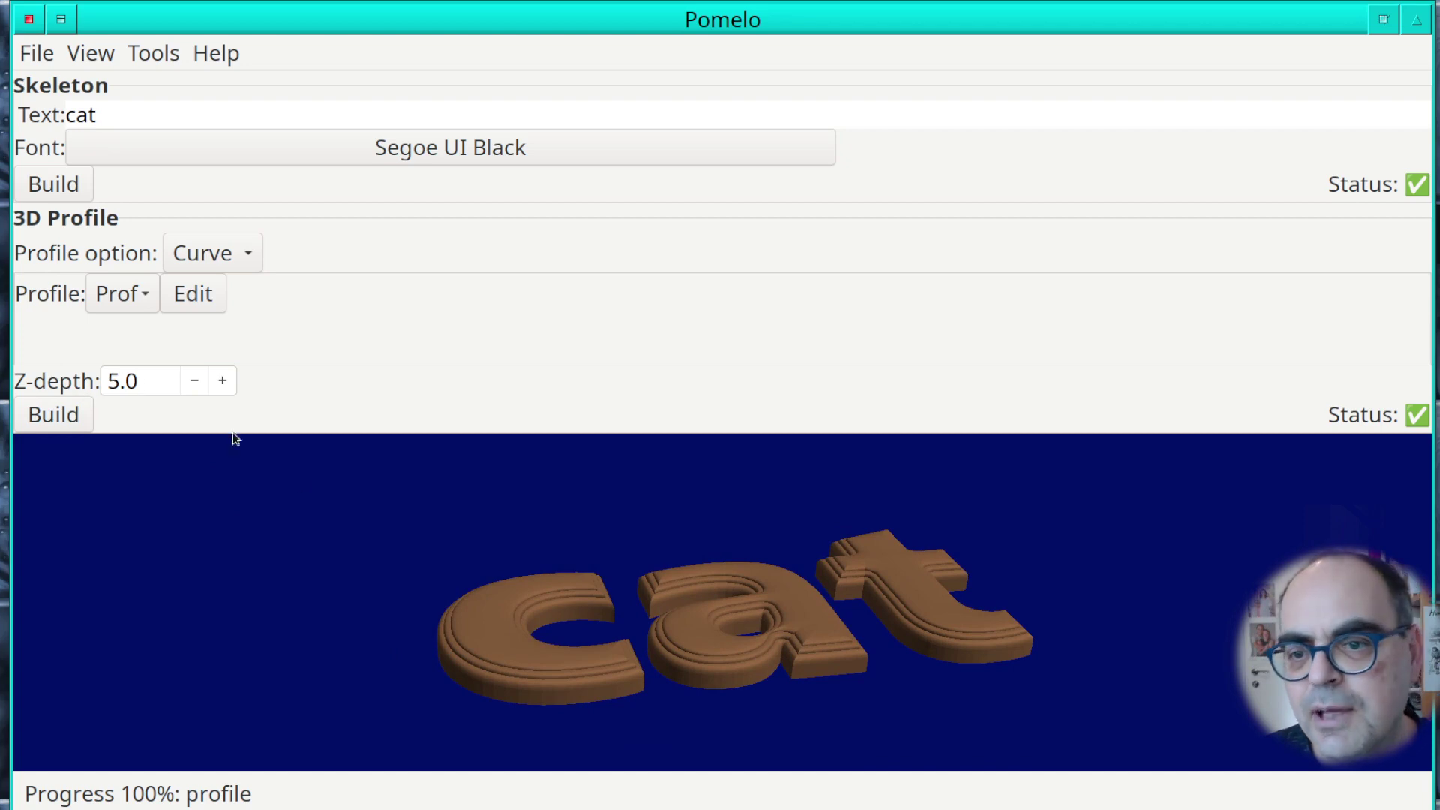
Set the Z-depth to 15 and rebuild the text's 3D mesh.
left_click_drag(154, 378, 106, 361)
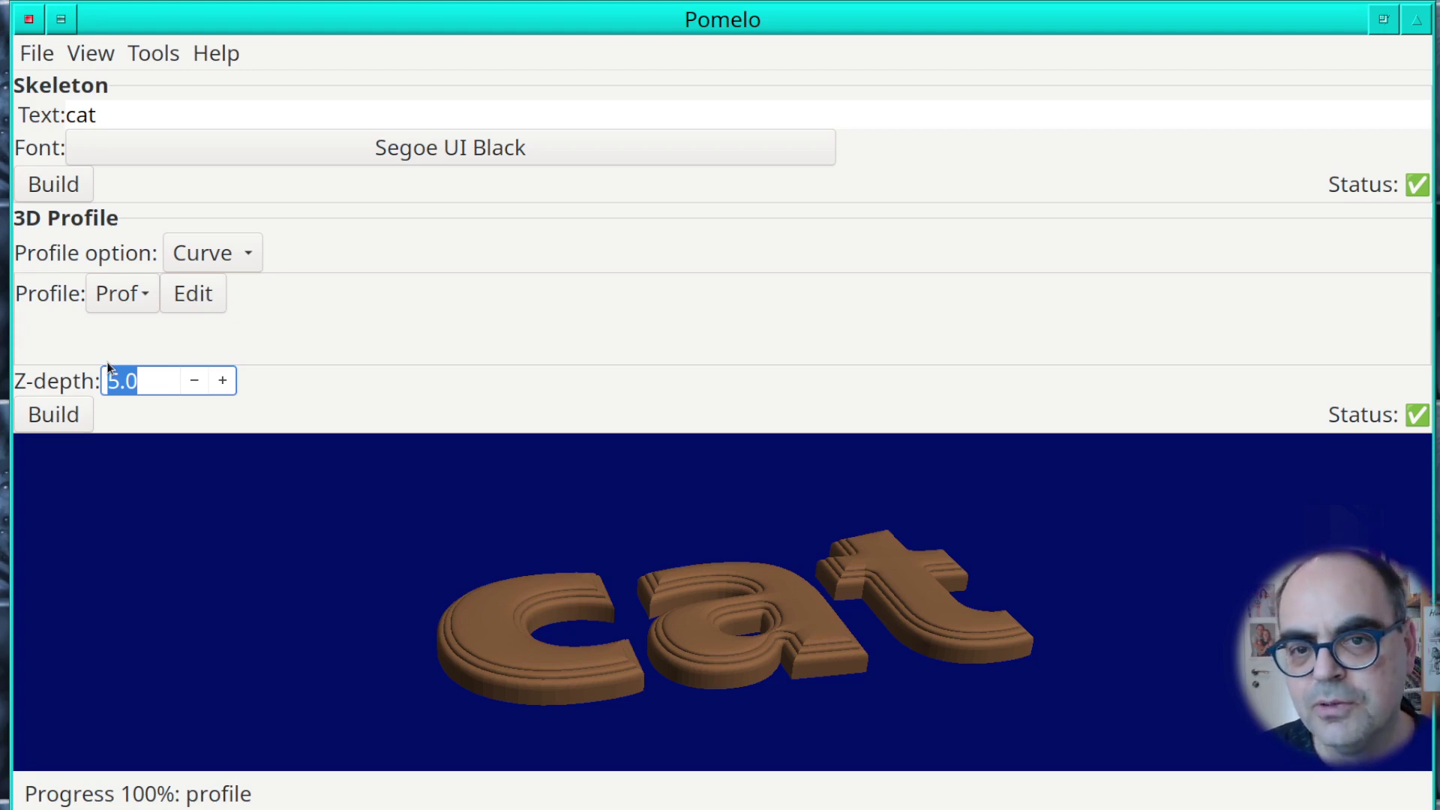
type("15")
left_click(67, 417)
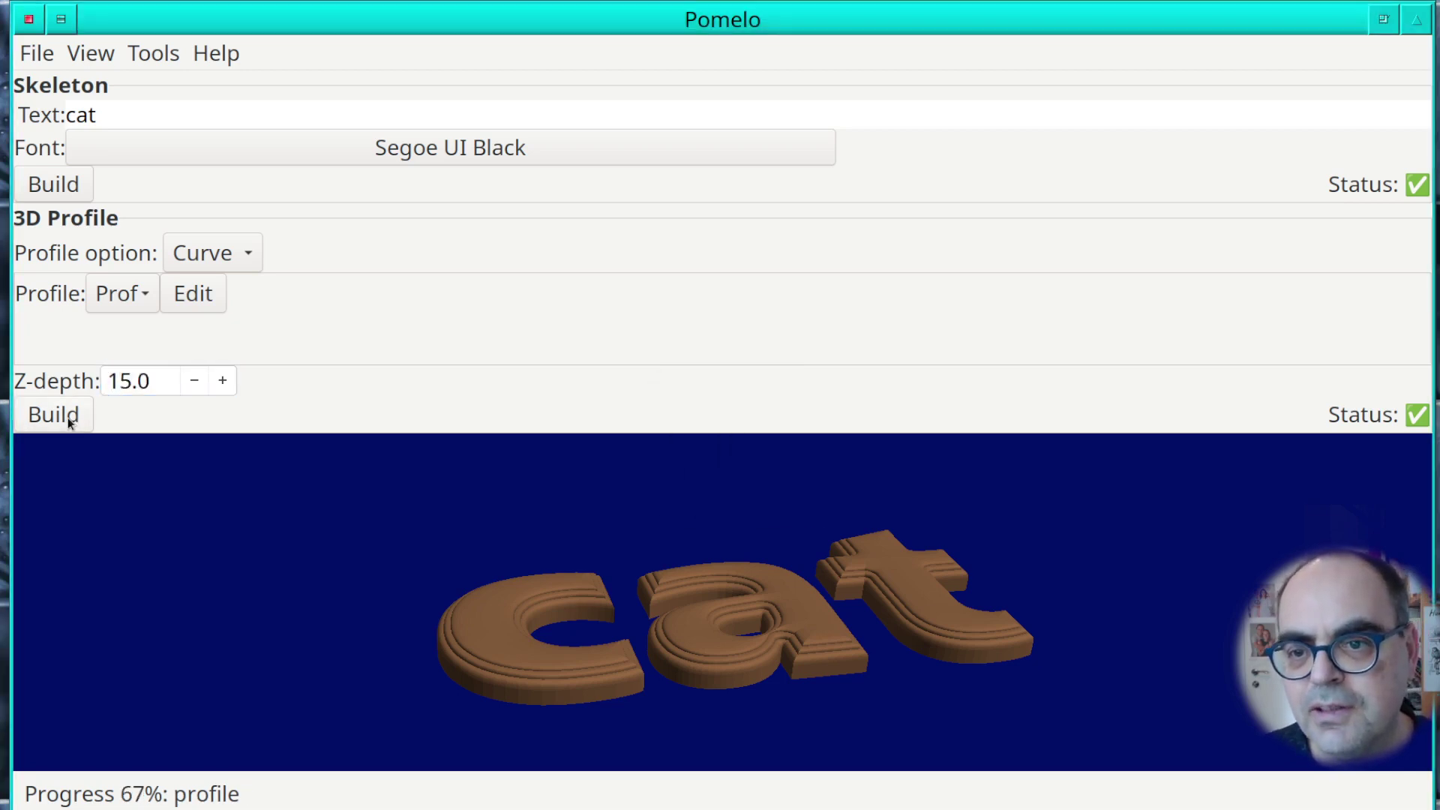
left_click_drag(695, 682, 924, 622)
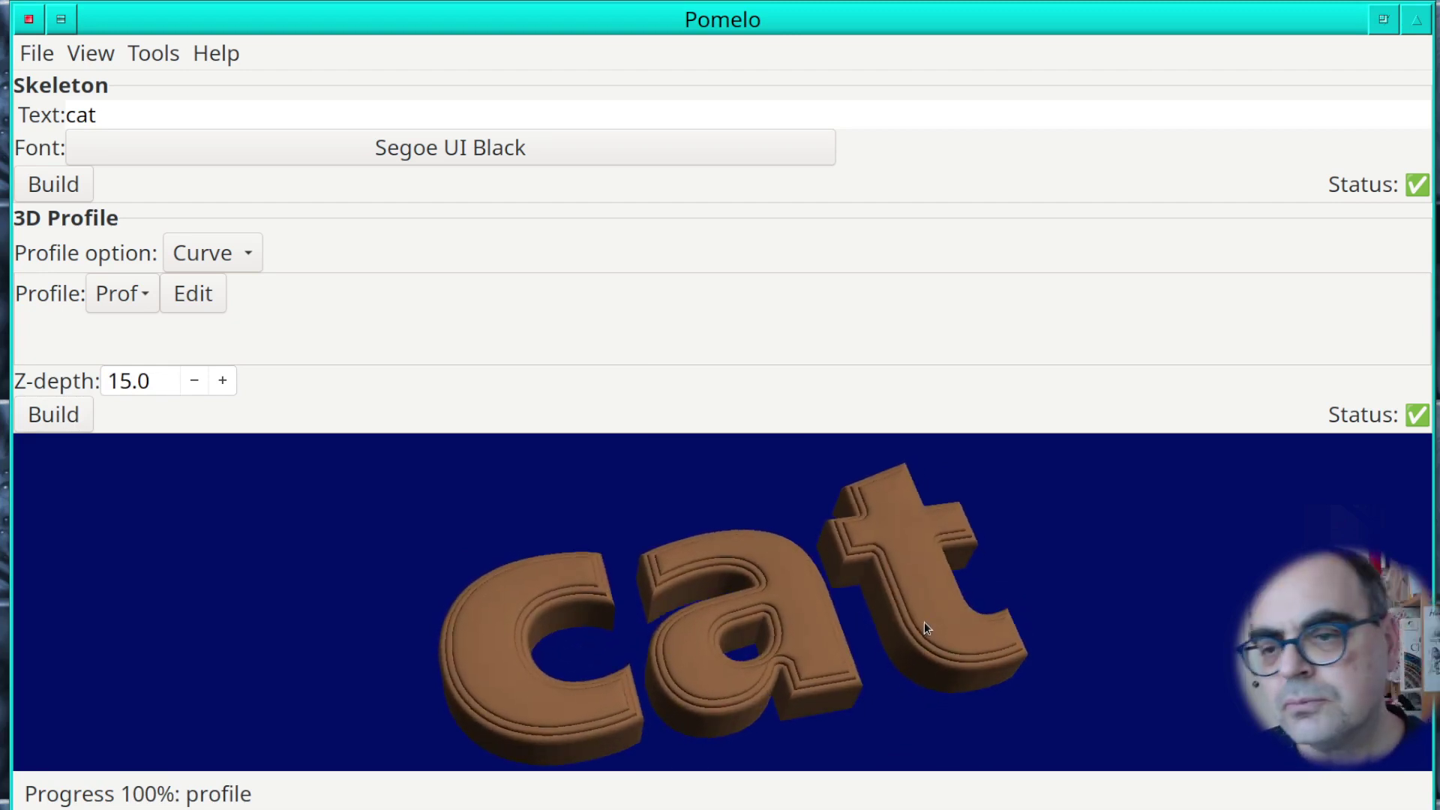
left_click_drag(578, 723, 570, 683)
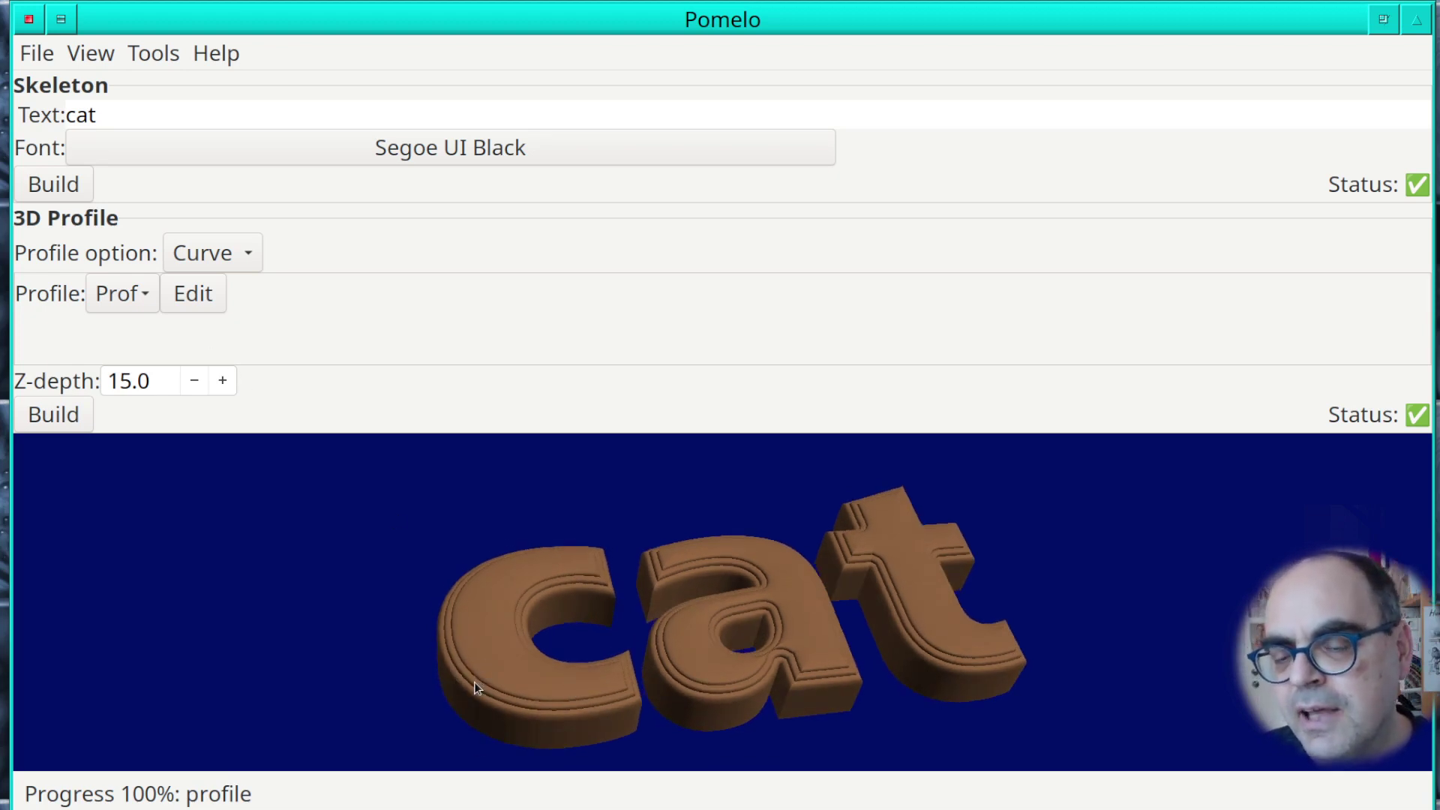
Add a second profile curve, place its start node just above the first curve's upper bend and point that node's handle straight up.
left_click(192, 295)
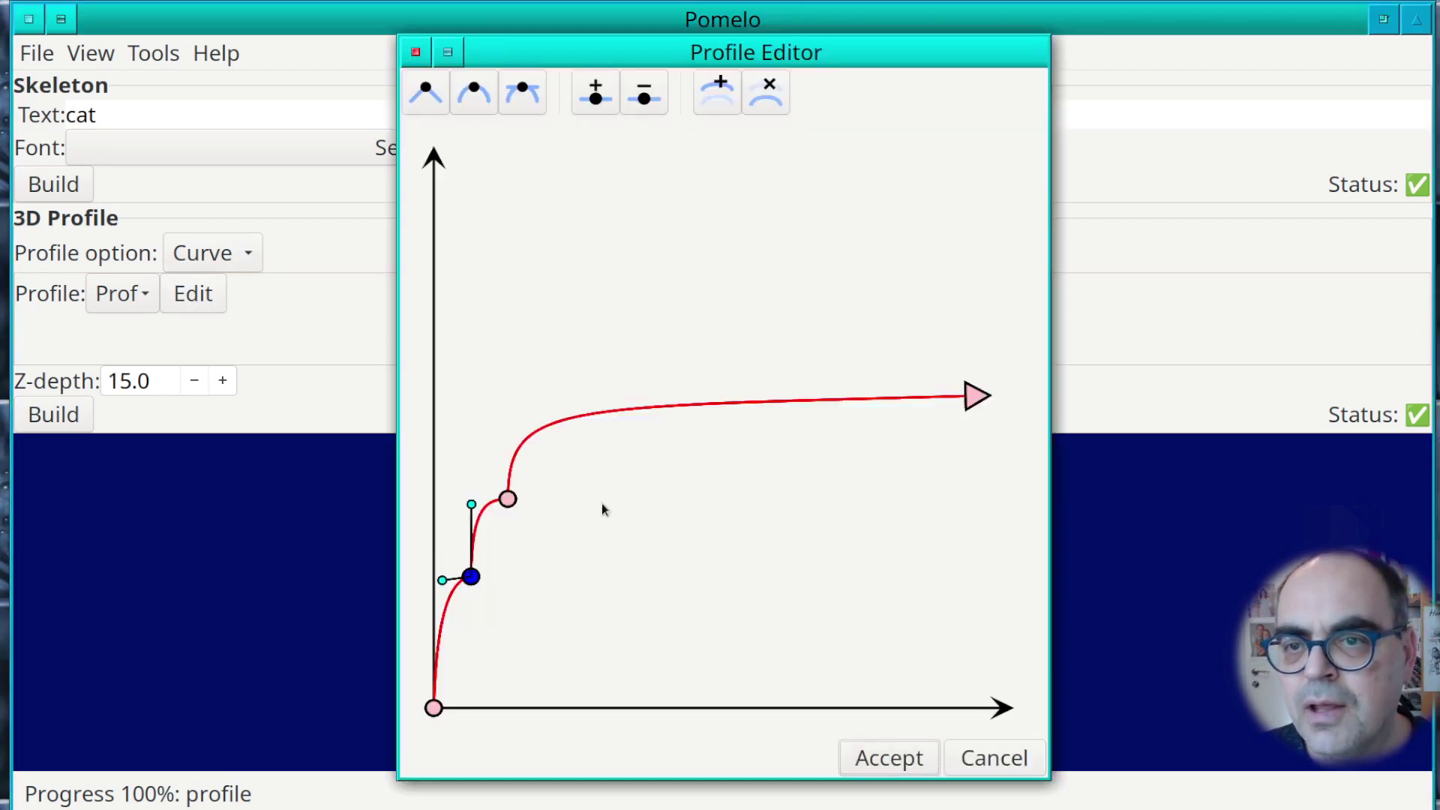
left_click(725, 104)
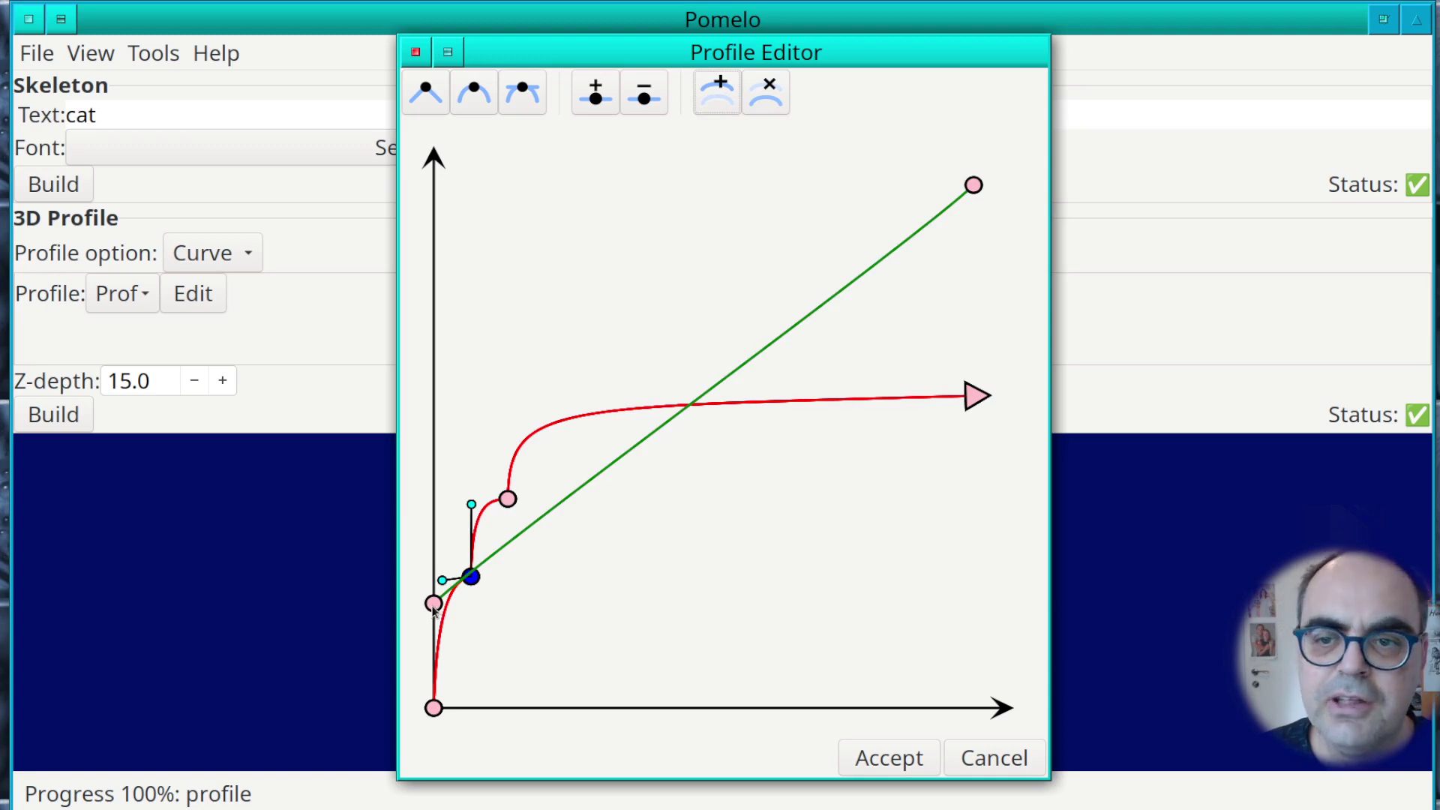
left_click_drag(434, 610, 548, 409)
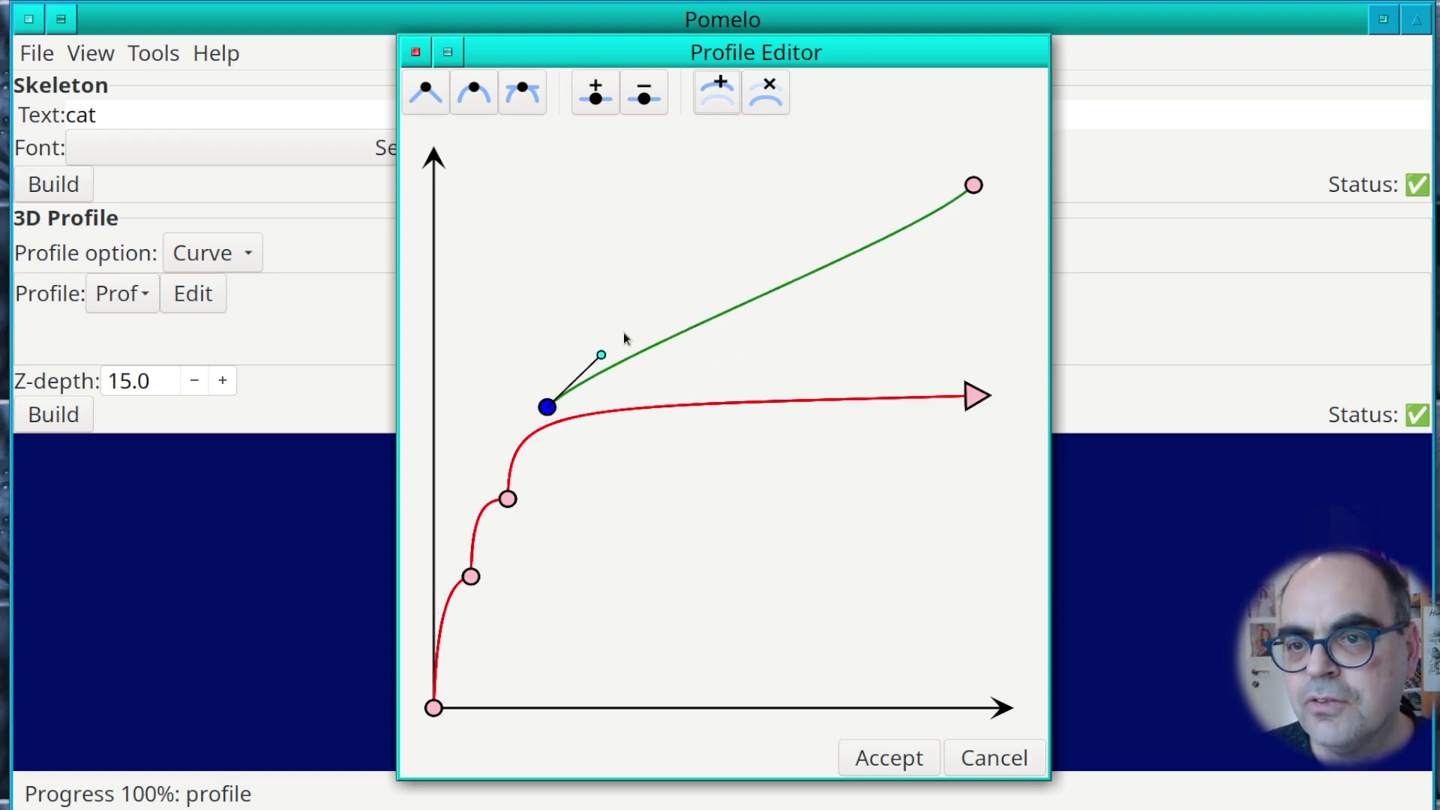
left_click_drag(603, 355, 549, 238)
Lower the second curve's end node, level its handle and shorten the start node's vertical handle to form a flat-topped arc.
left_click_drag(979, 201, 972, 327)
left_click_drag(916, 367, 863, 315)
left_click_drag(547, 407, 546, 296)
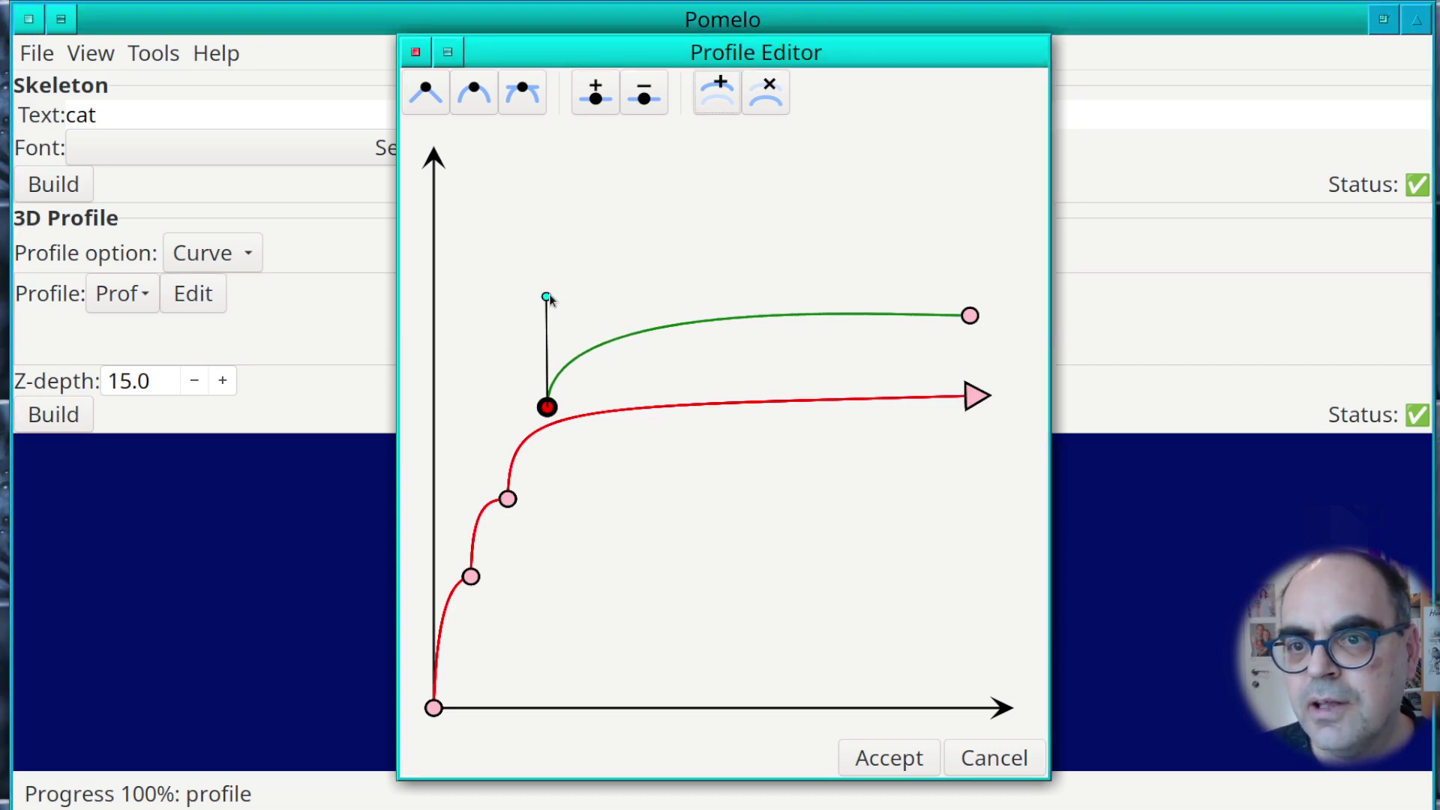
left_click_drag(548, 297, 550, 297)
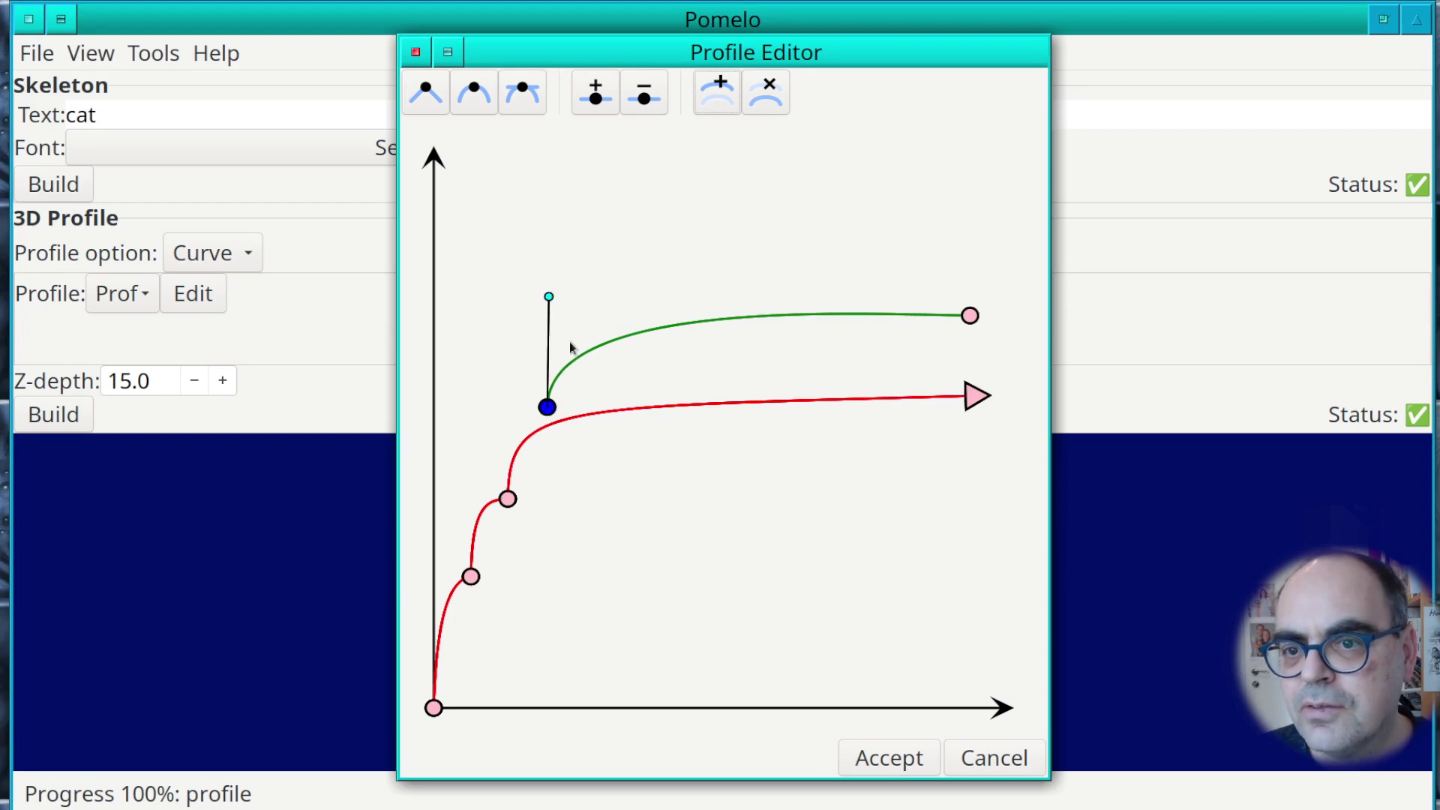
Accept the two-curve profile and rebuild the text's 3D mesh.
left_click(889, 758)
left_click(67, 417)
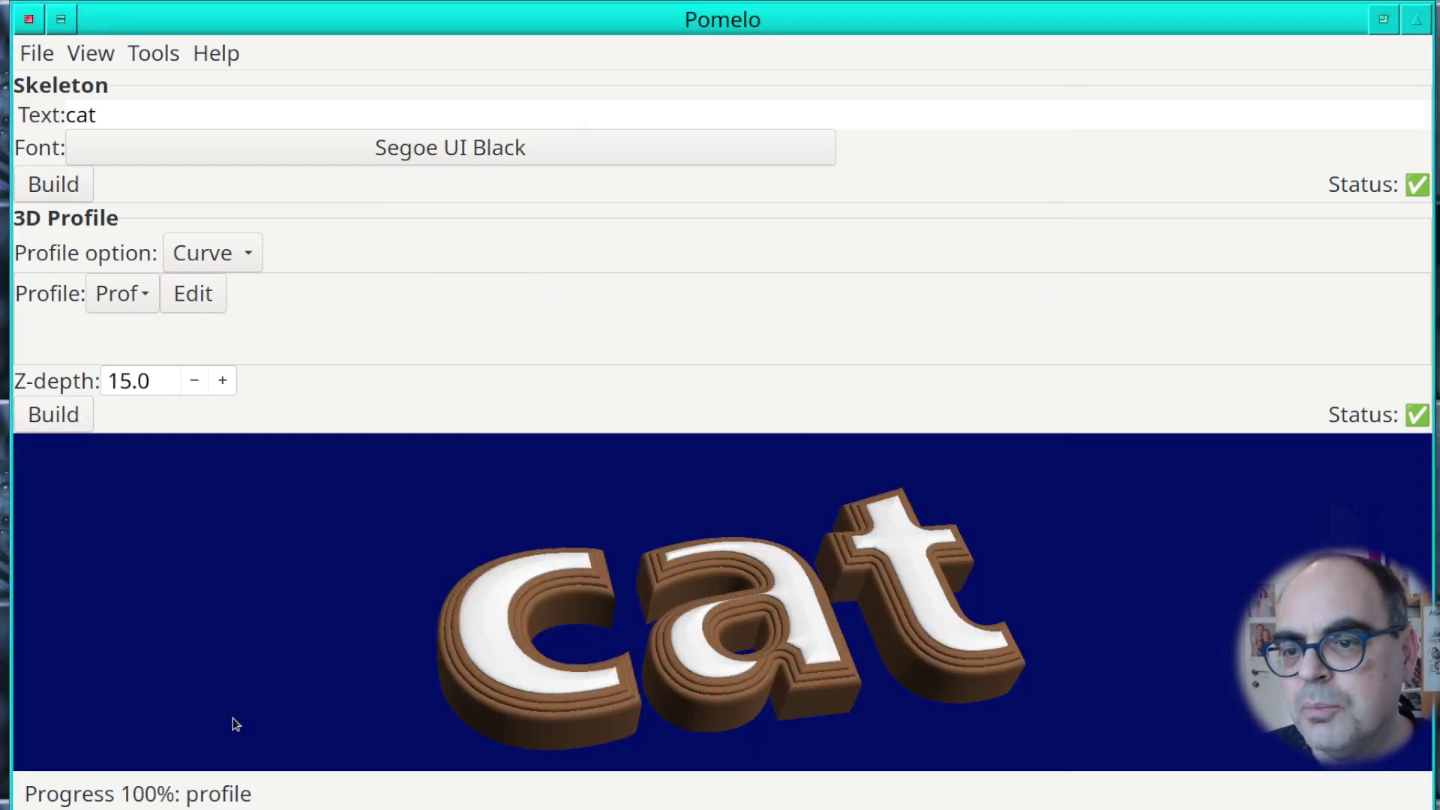
left_click_drag(846, 611, 741, 586)
left_click_drag(867, 655, 913, 662)
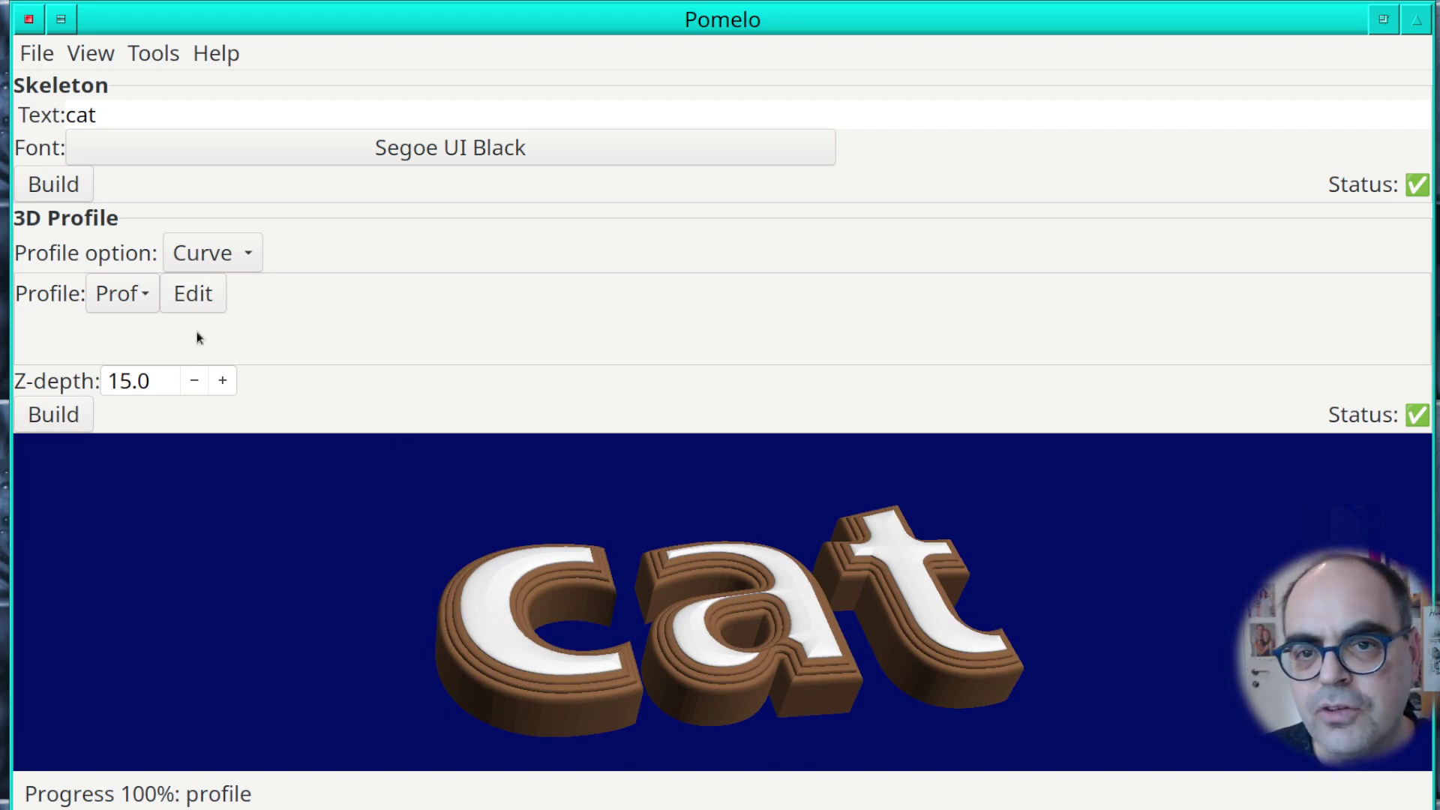
Shift the upper curve's start node horizontally to between the two step nodes of the lower curve, accept the profile and rebuild the mesh.
left_click(186, 297)
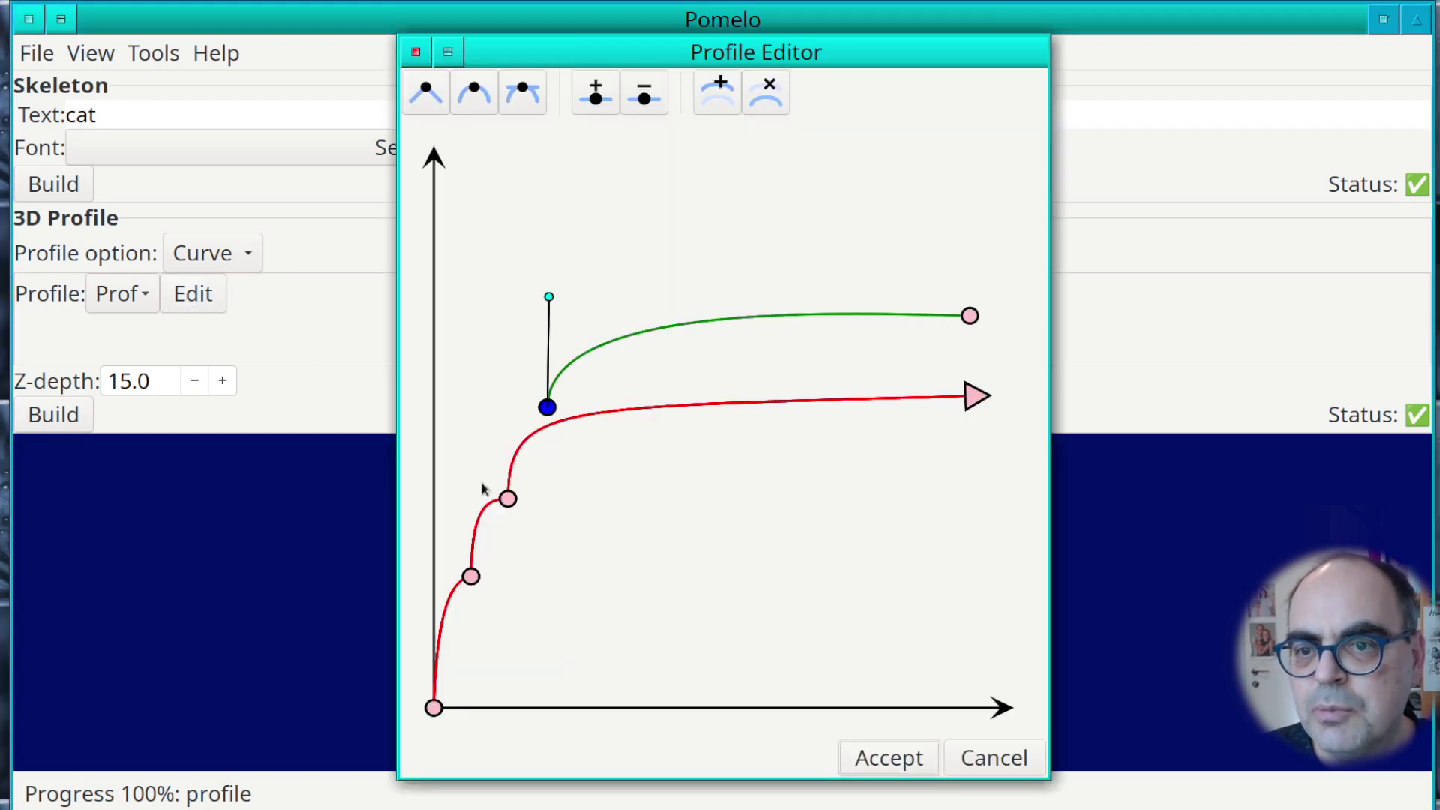
left_click_drag(539, 412, 478, 413)
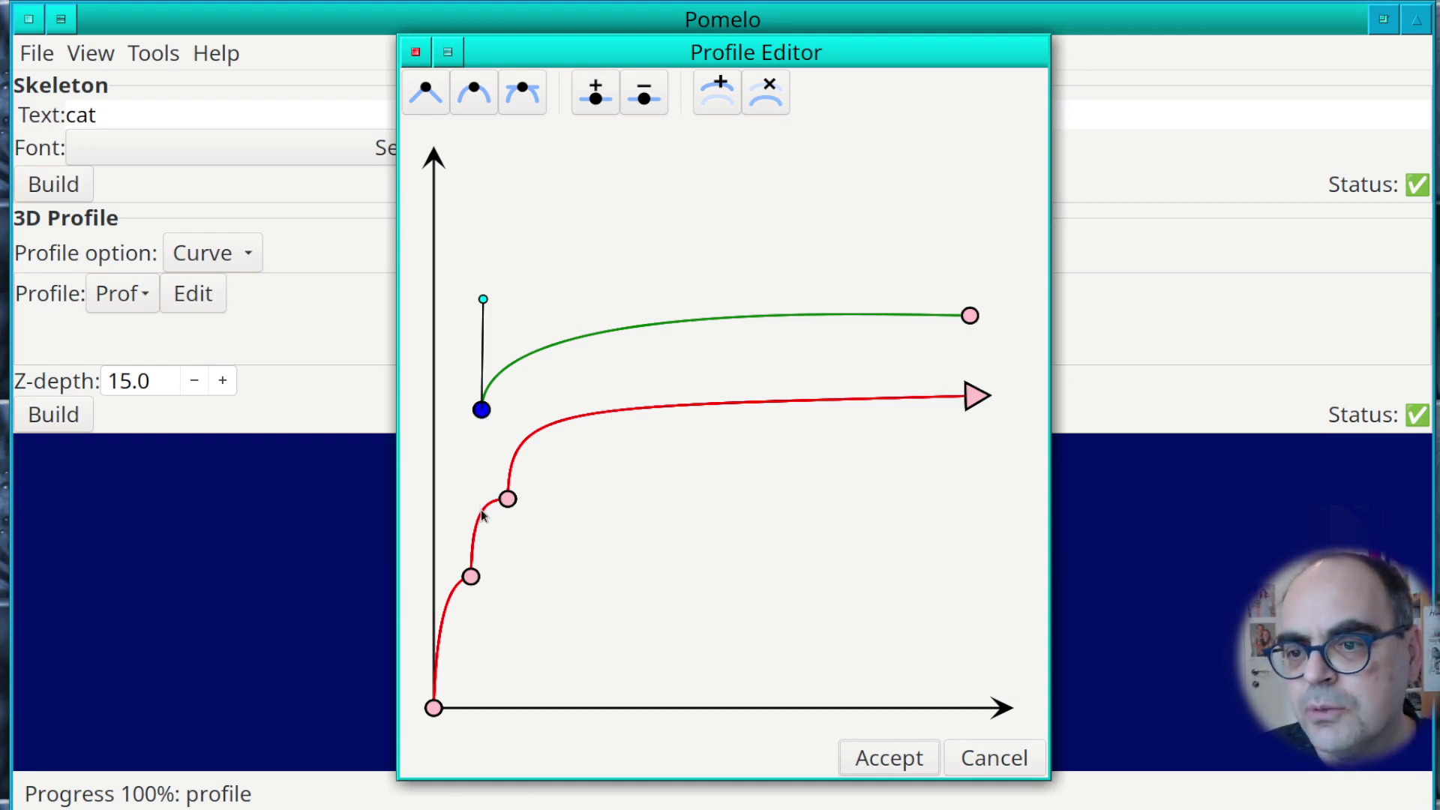
left_click(889, 759)
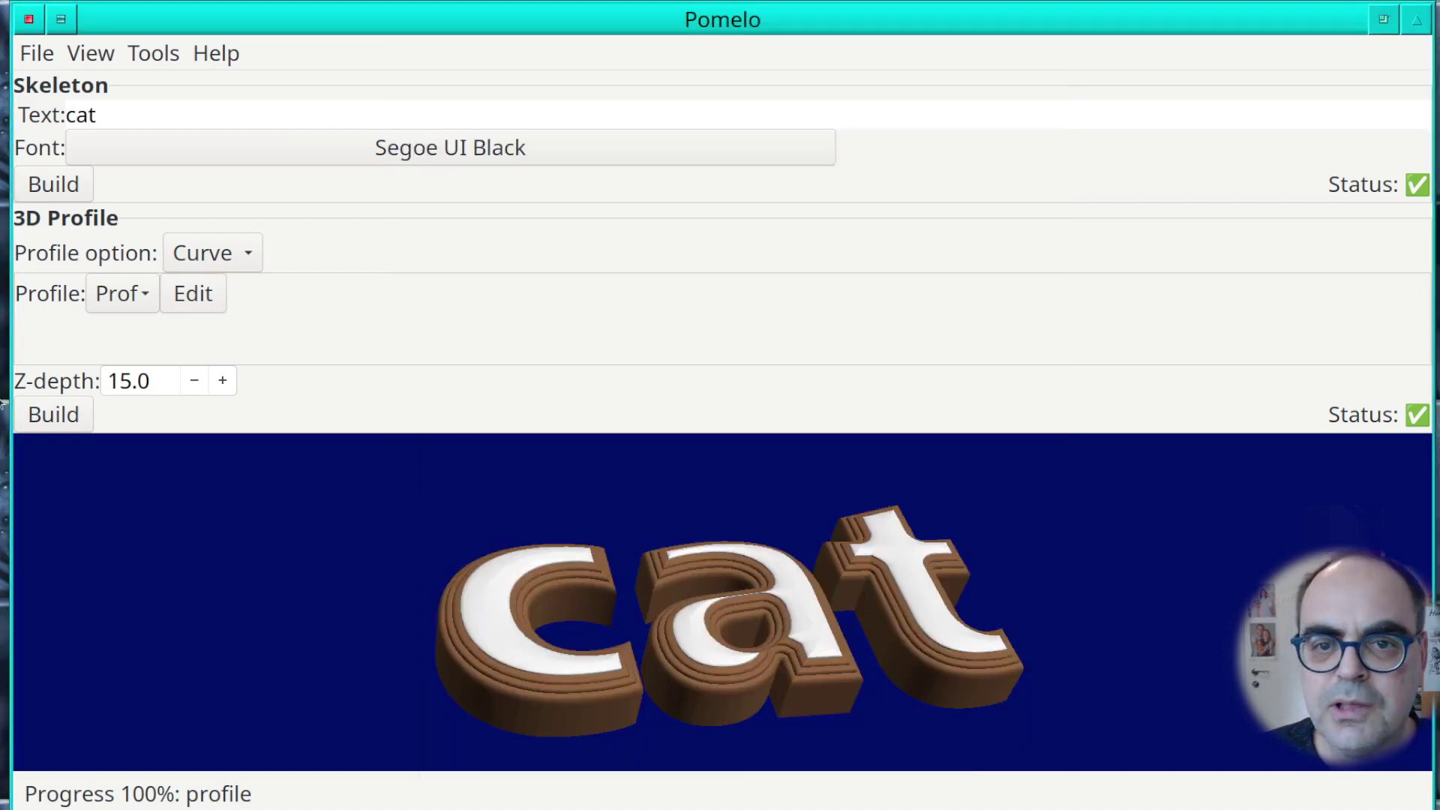
left_click(53, 417)
left_click_drag(645, 627, 653, 606)
left_click_drag(836, 710, 759, 682)
scroll(785, 552, "up", 3)
scroll(784, 552, "down", 3)
scroll(759, 682, "down", 3)
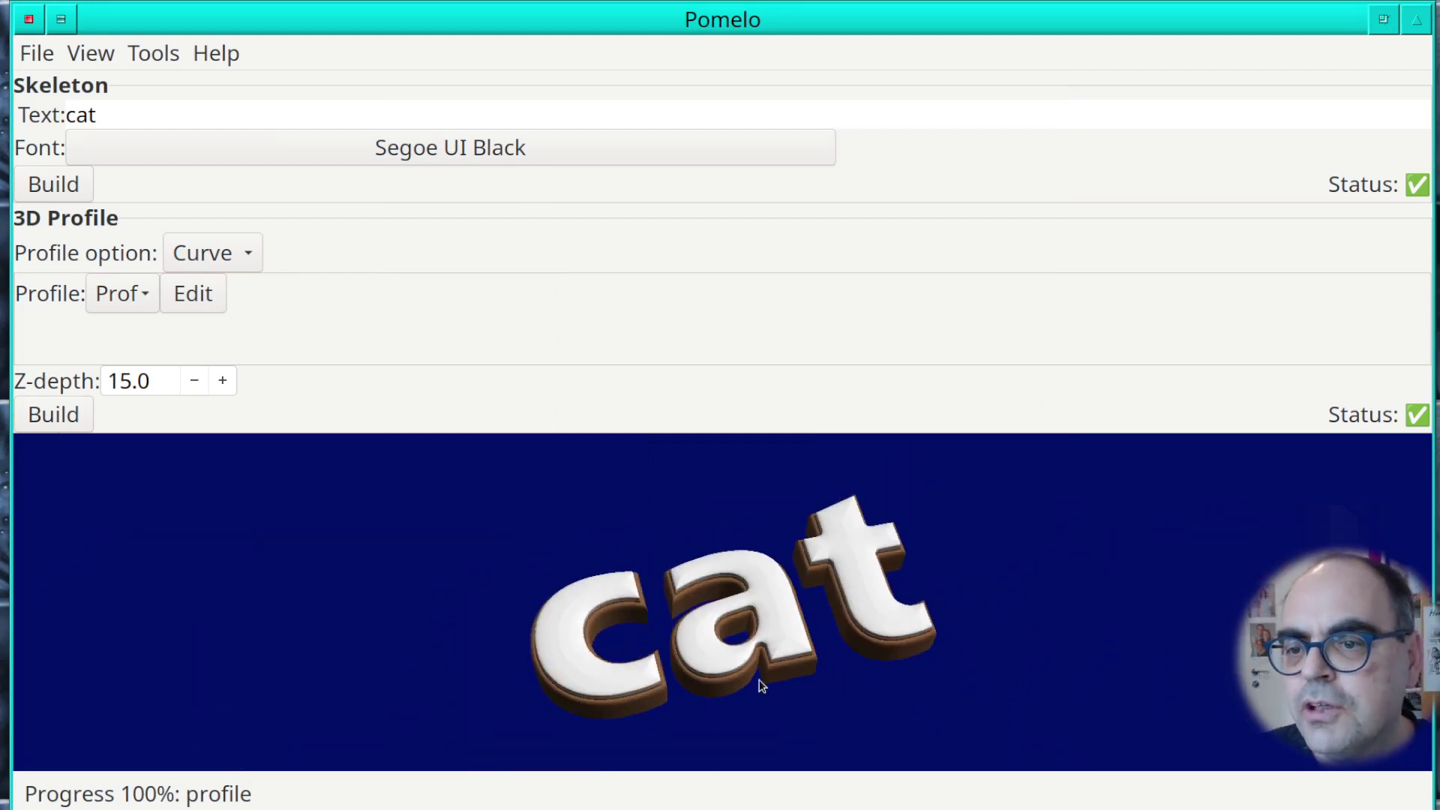
scroll(761, 684, "up", 3)
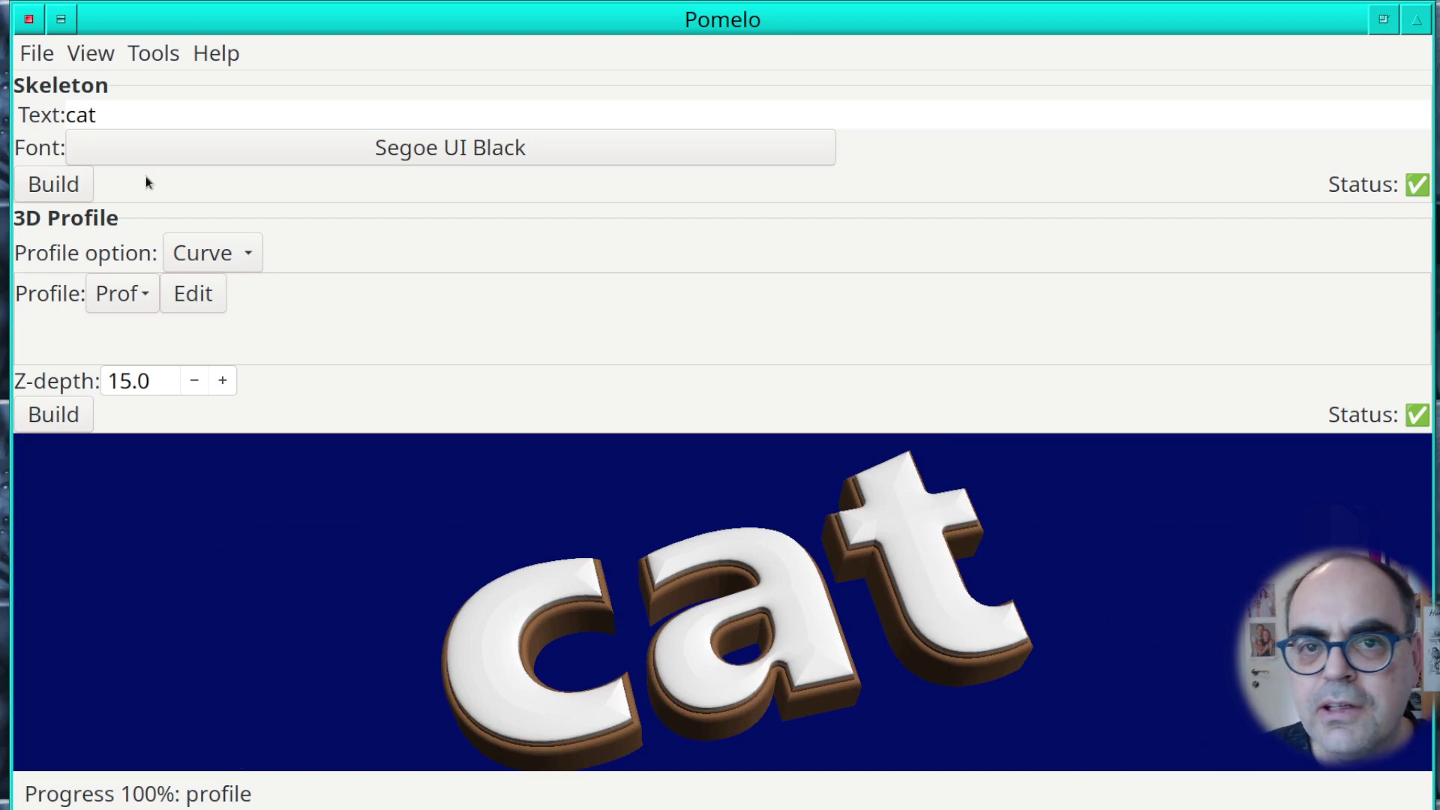
Hide the BaseLayer level and inspect the remaining layers of the text.
left_click(90, 54)
mouse_move(184, 232)
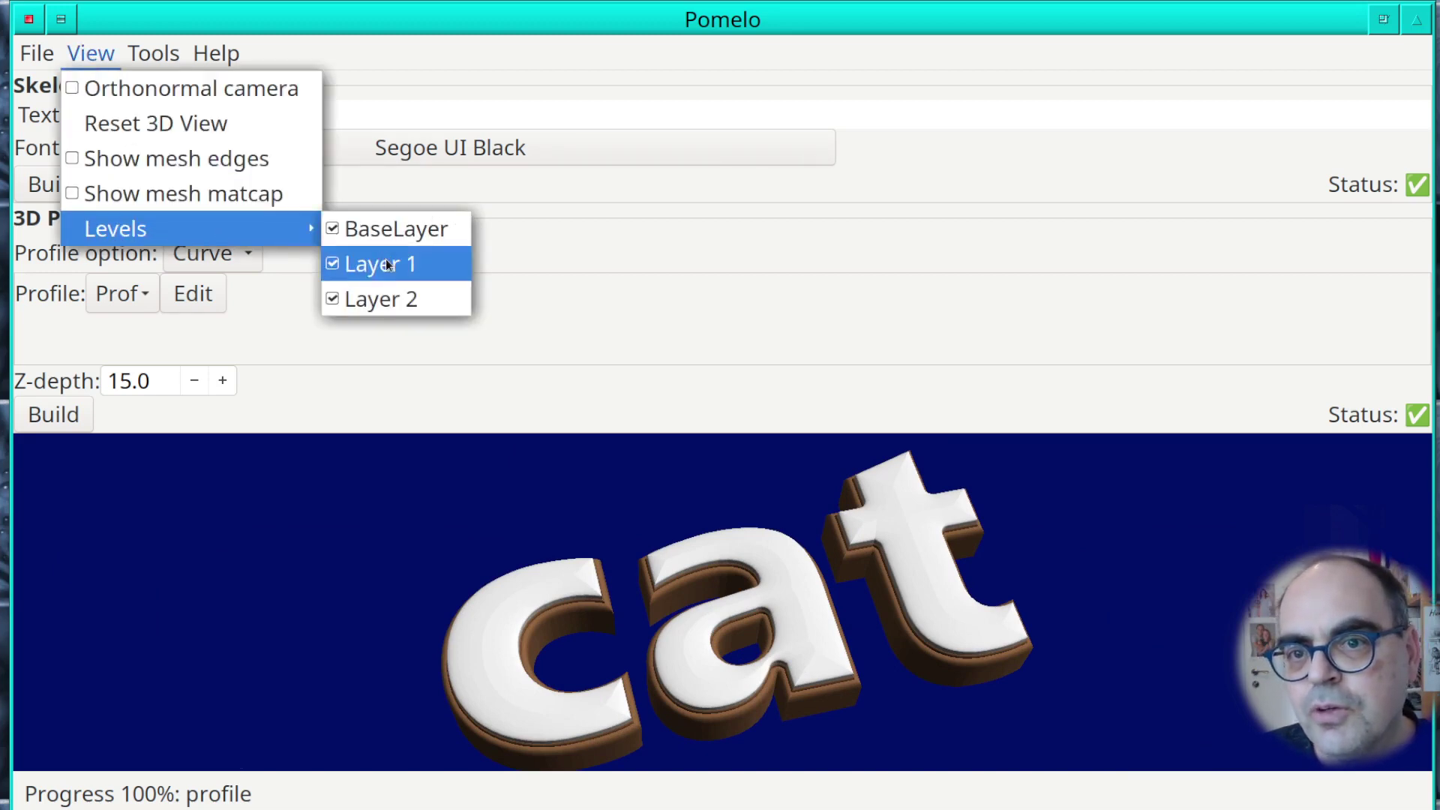
left_click(371, 231)
left_click_drag(765, 684, 882, 663)
scroll(696, 502, "up", 2)
scroll(698, 509, "down", 2)
left_click_drag(955, 540, 1010, 525)
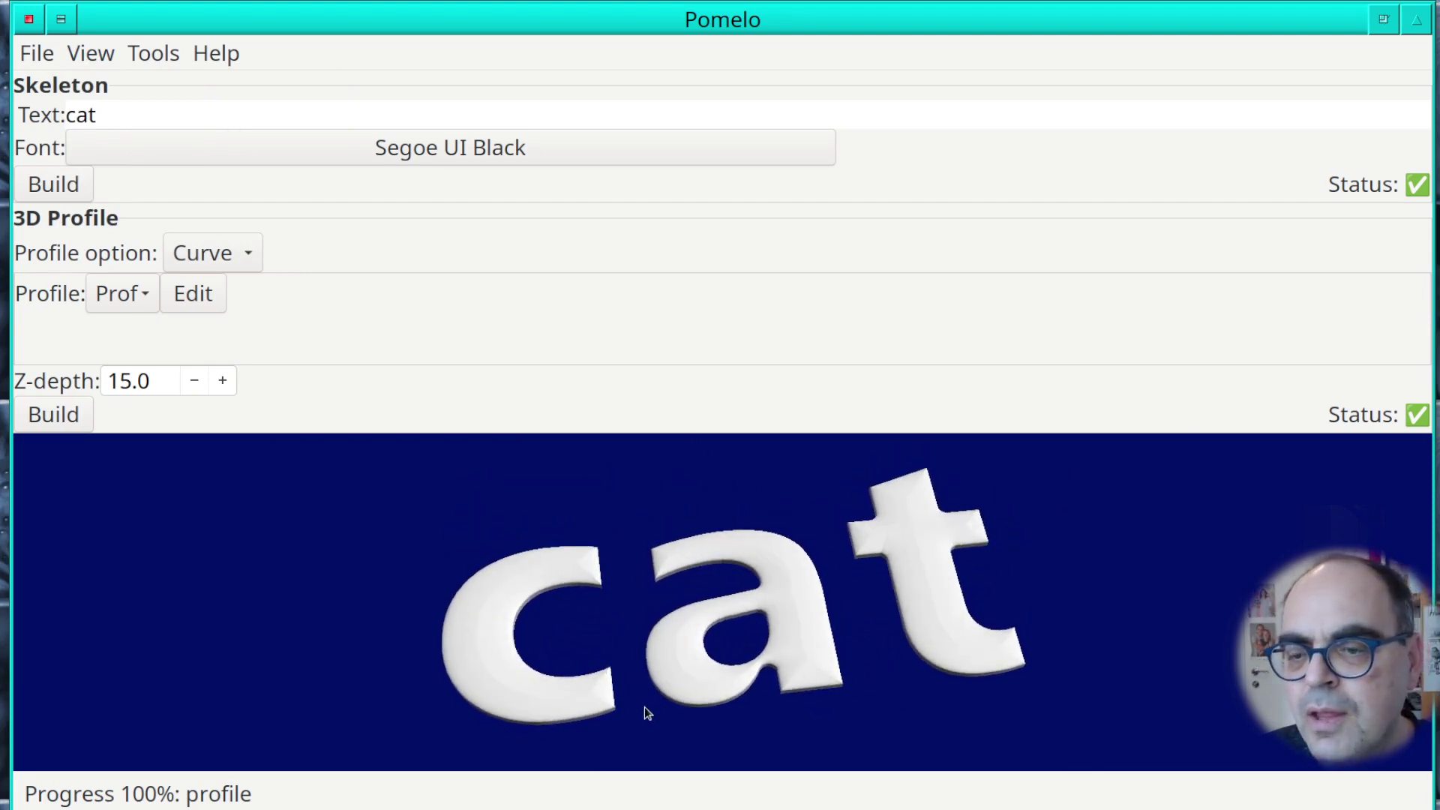
Show the BaseLayer level again and inspect the complete text.
left_click(92, 54)
mouse_move(195, 226)
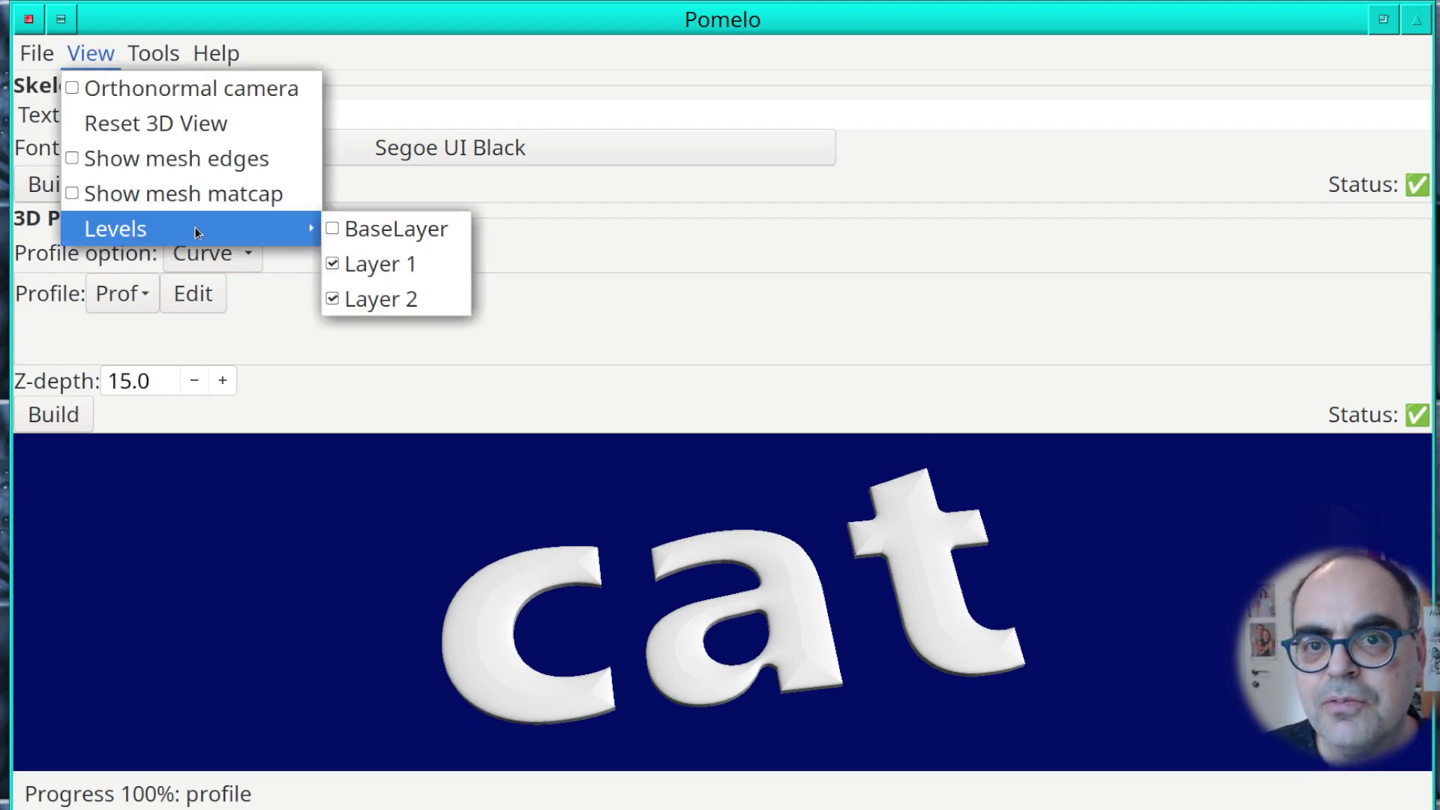
left_click(351, 237)
scroll(832, 649, "down", 3)
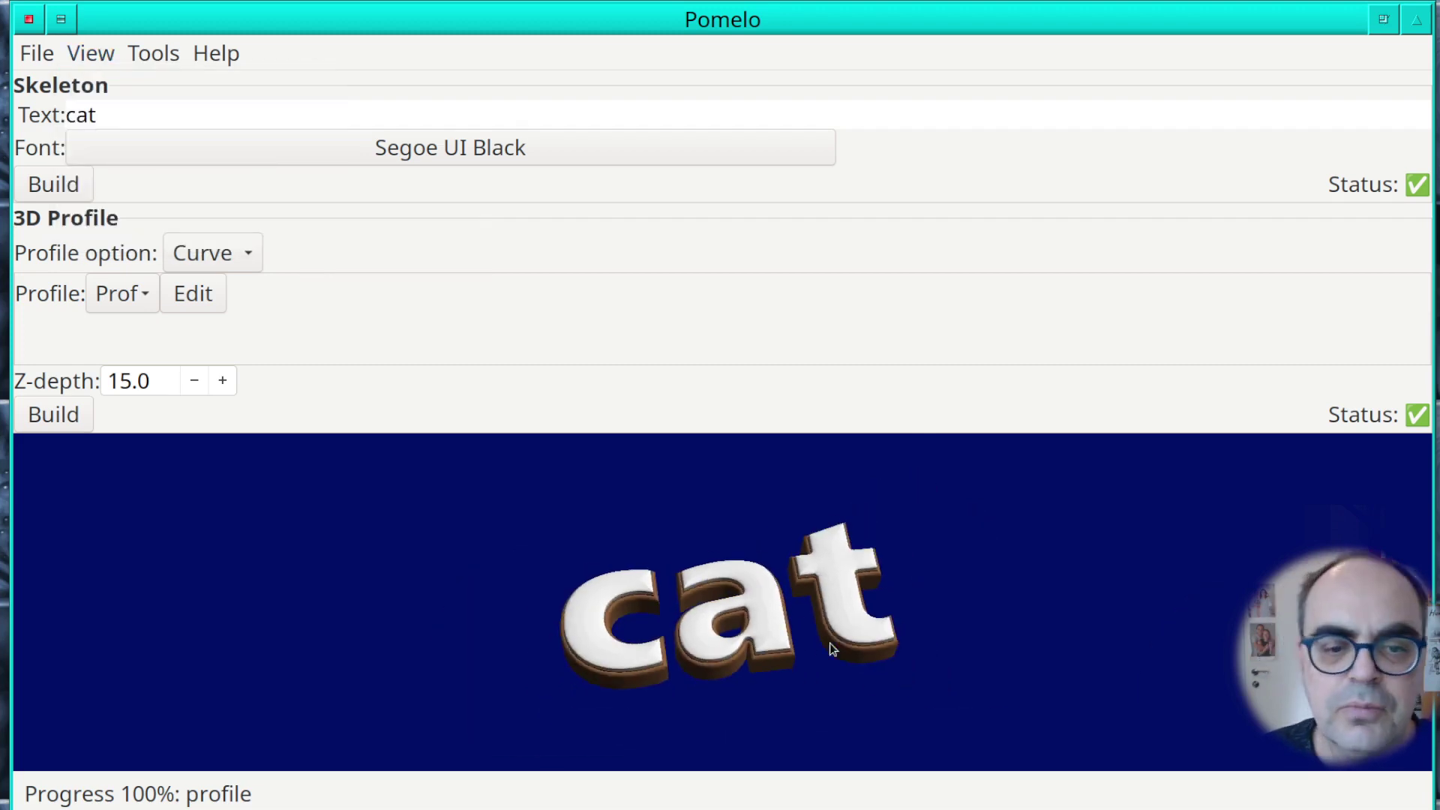
scroll(831, 650, "up", 4)
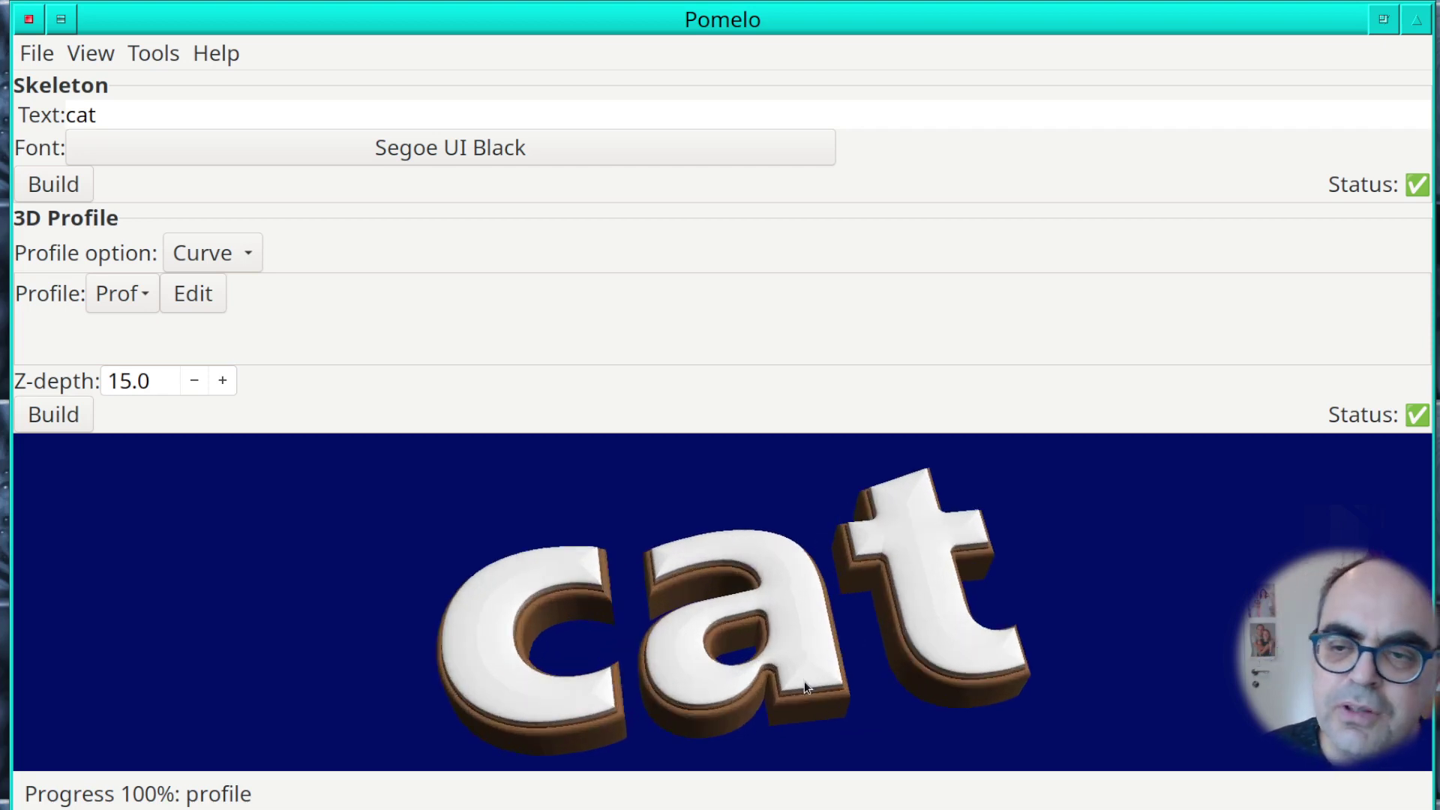
scroll(804, 681, "down", 1)
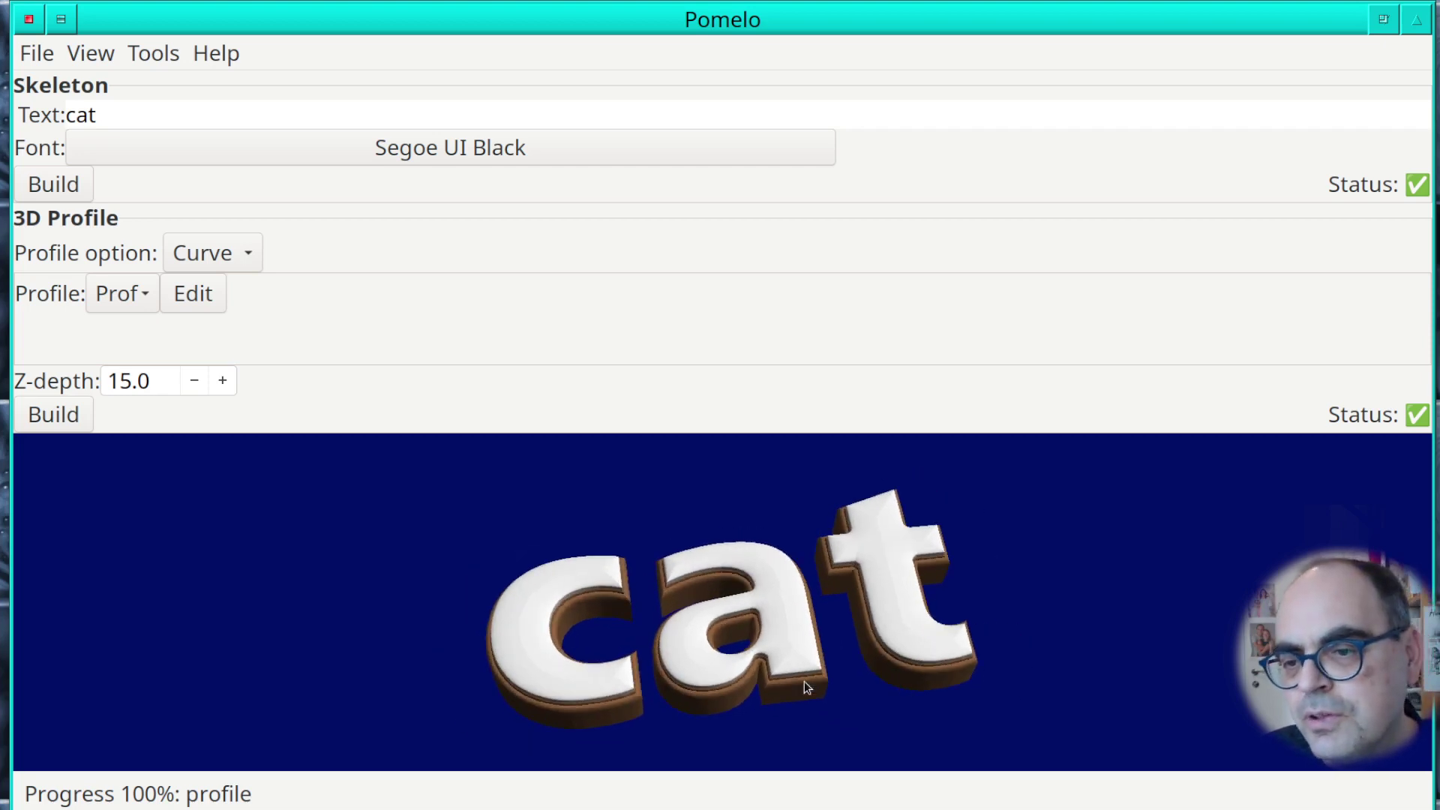
left_click(75, 54)
mouse_move(218, 235)
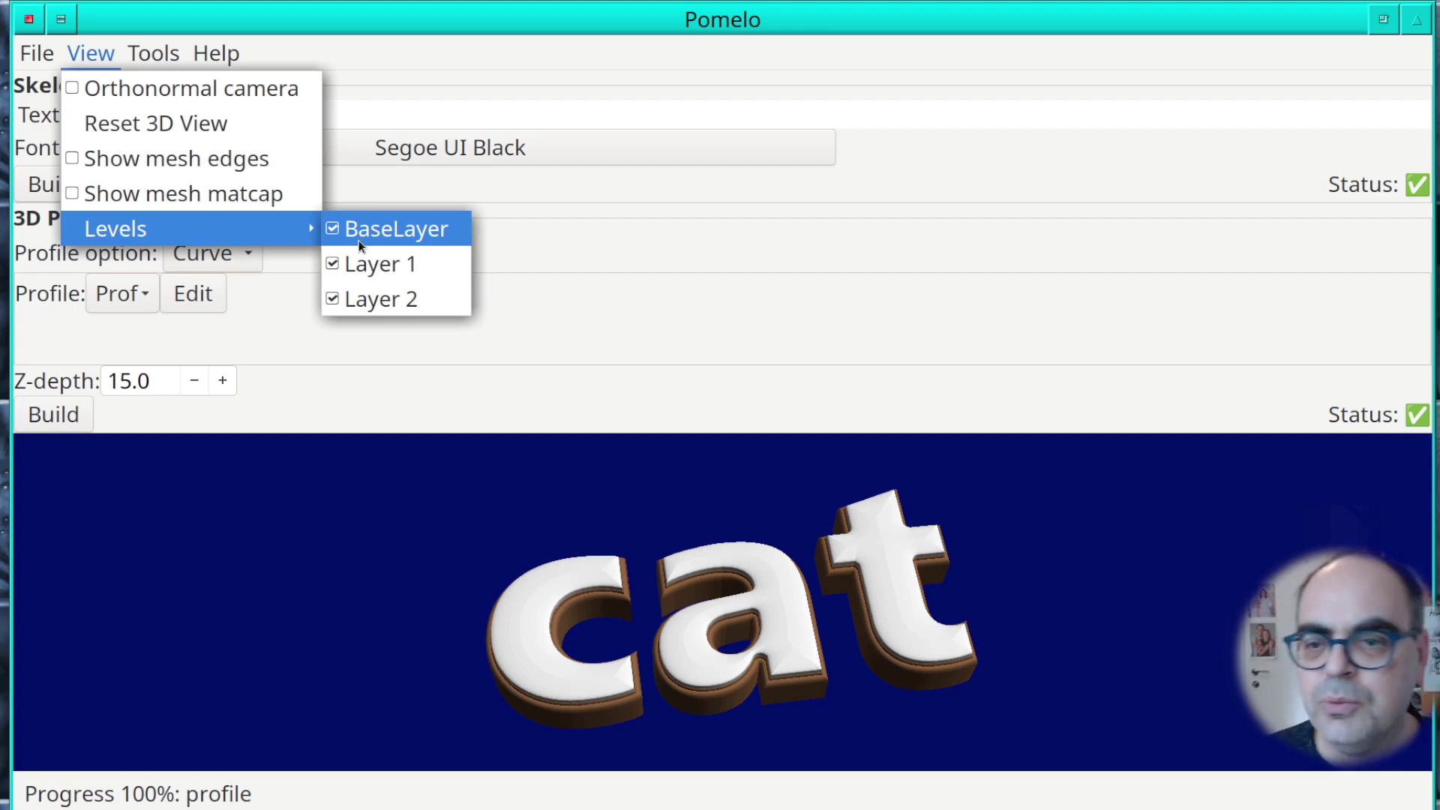
left_click(659, 350)
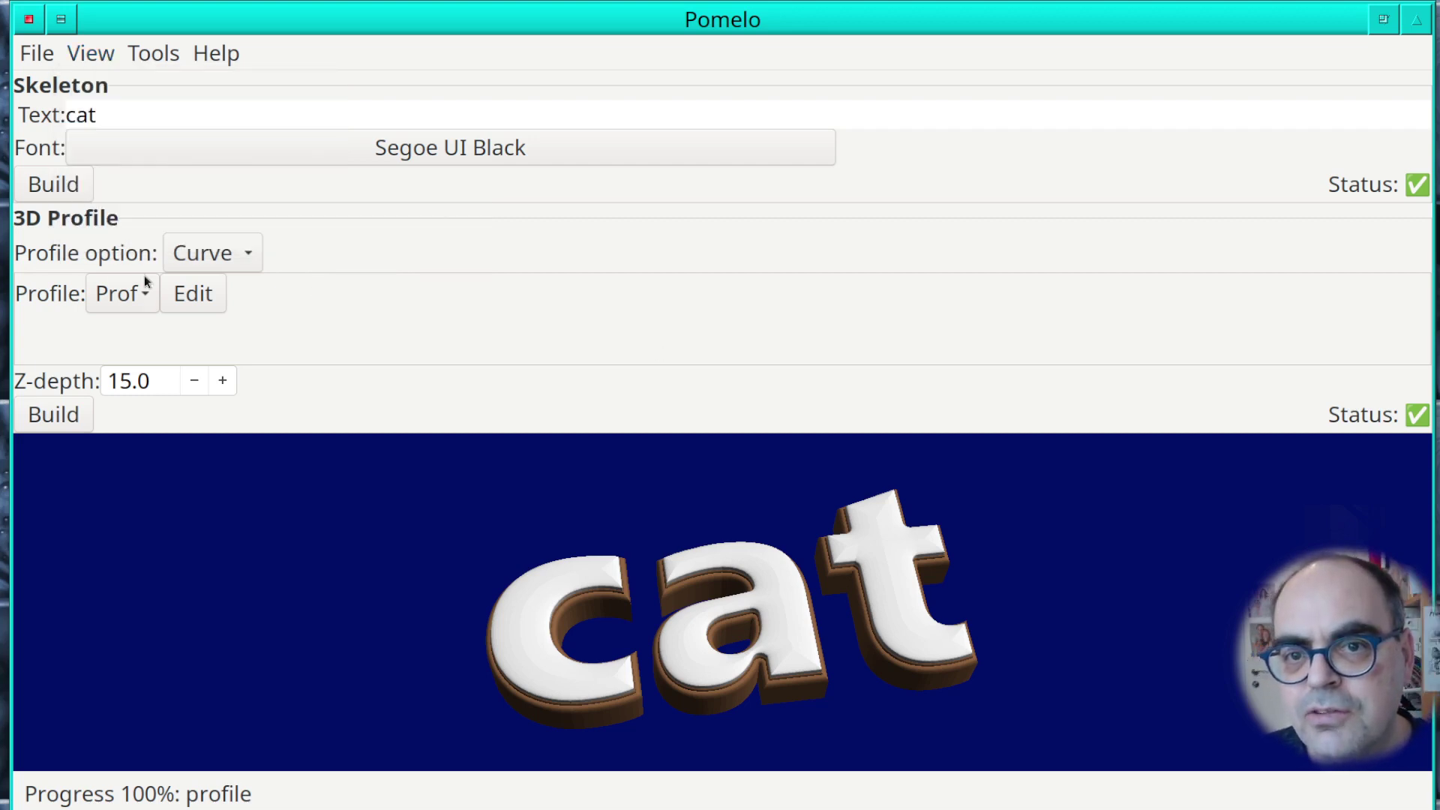
Reopen the profile, lower the first curve's end point onto the horizontal axis and point the second step node's outgoing handle down to the axis.
left_click(201, 299)
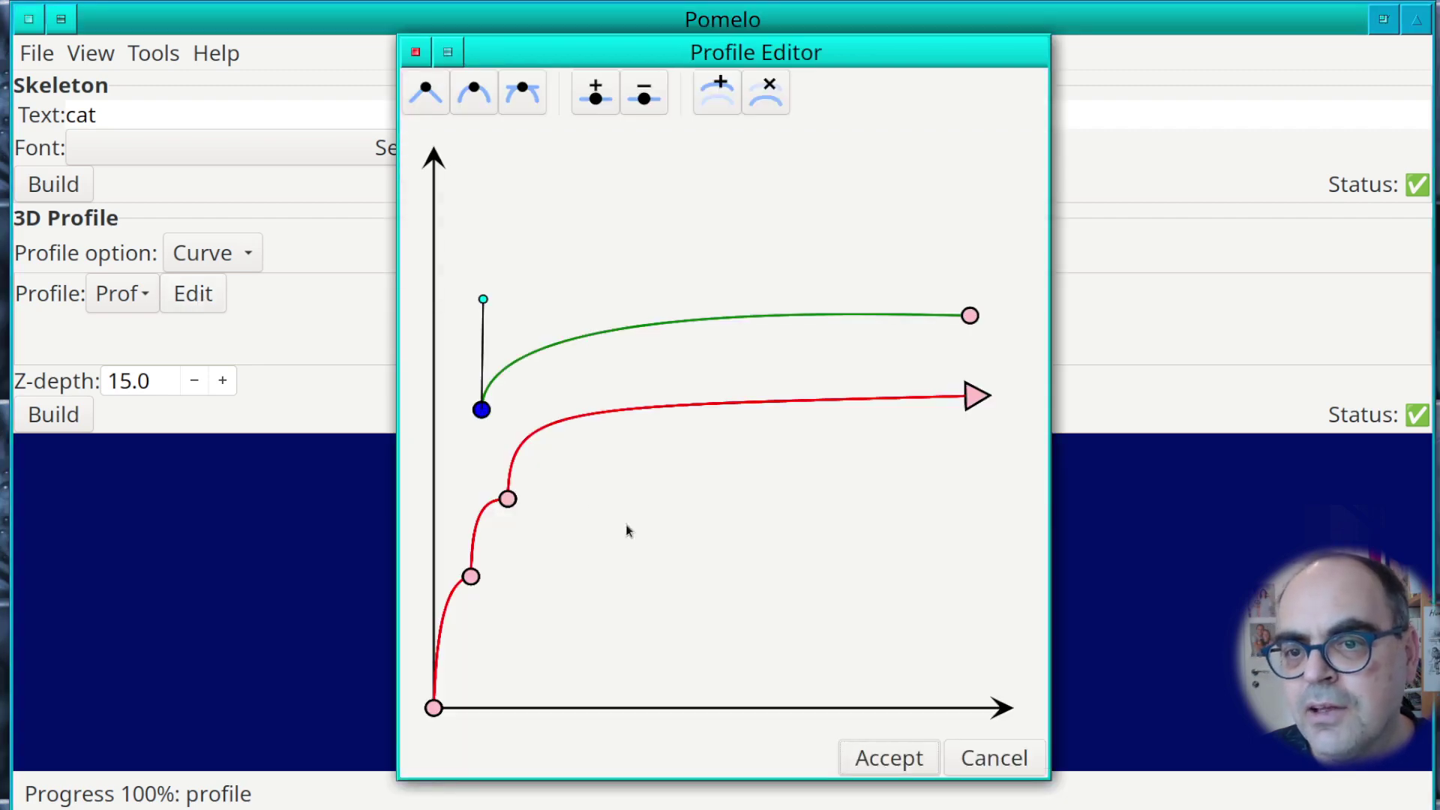
left_click(509, 500)
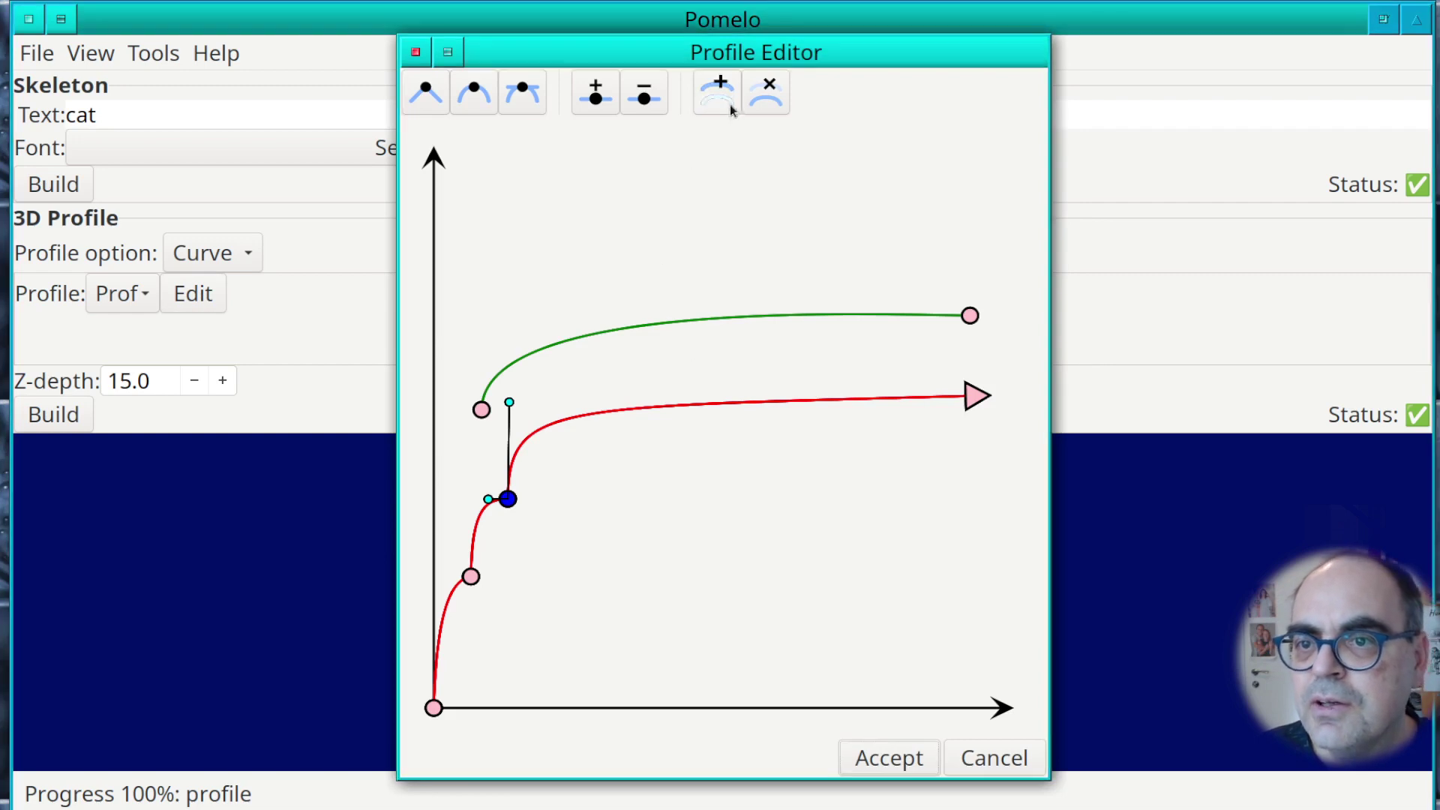
left_click_drag(975, 396, 977, 720)
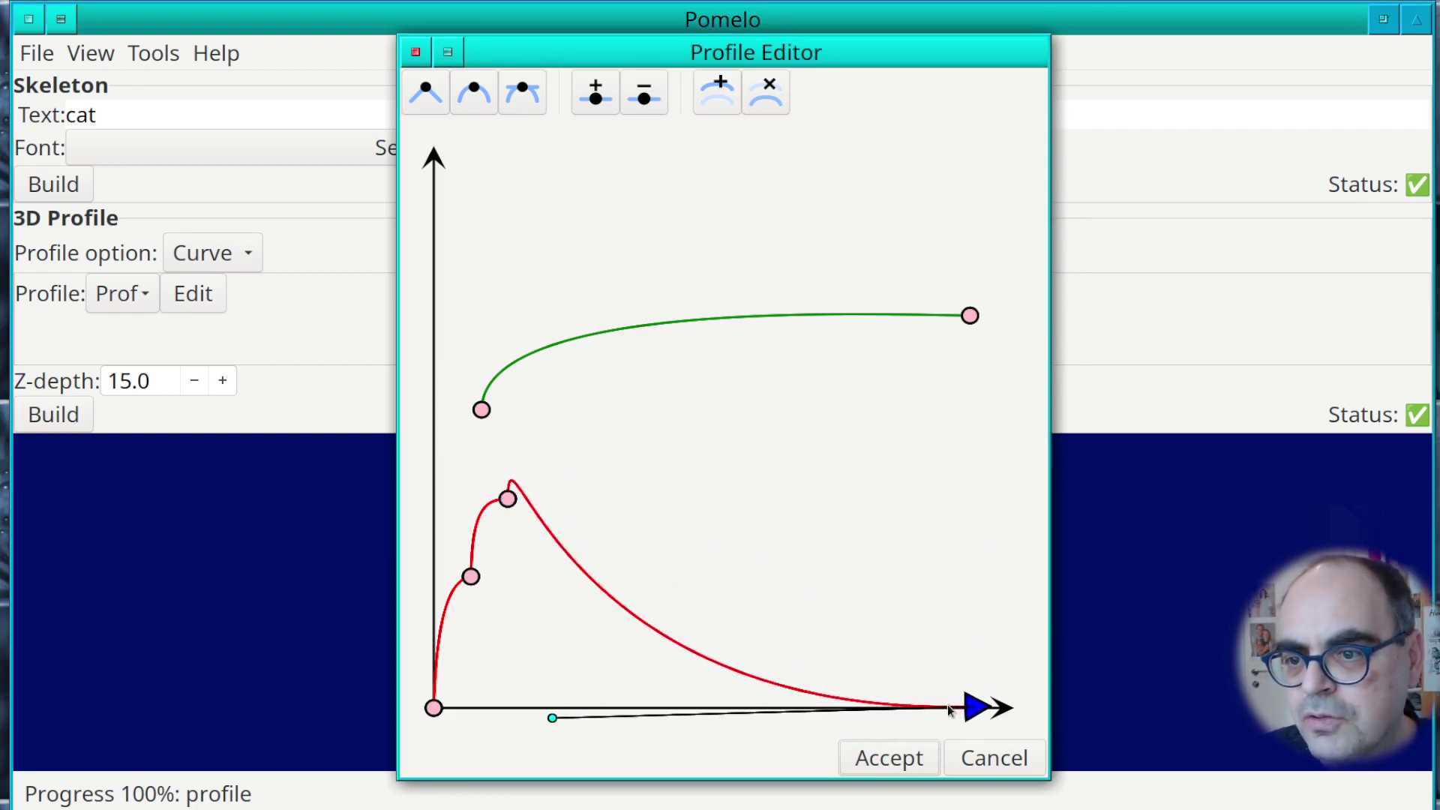
left_click(508, 500)
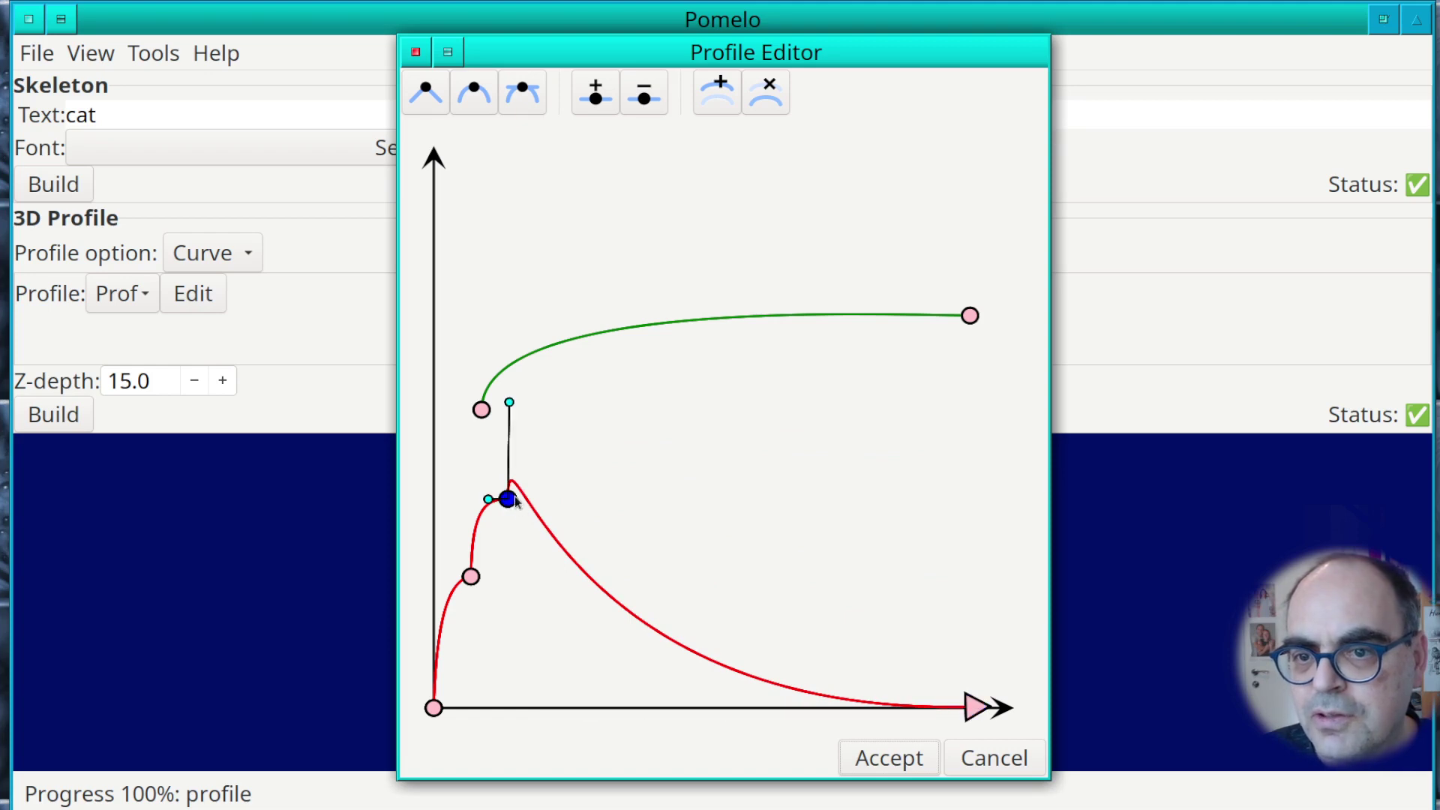
left_click_drag(510, 403, 517, 702)
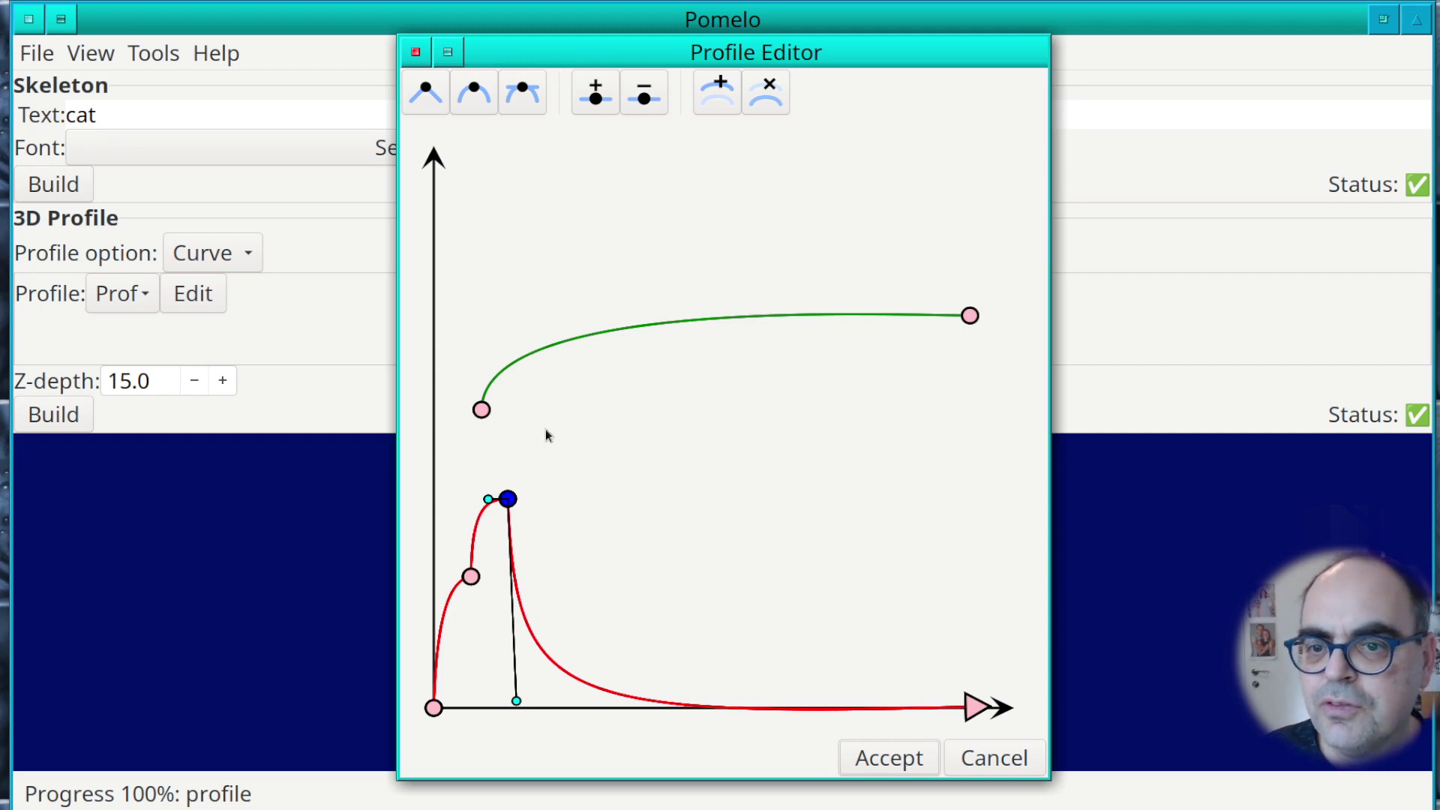
Move the second step node closer horizontally to the first step node and shorten its incoming handle.
left_click_drag(508, 500, 489, 499)
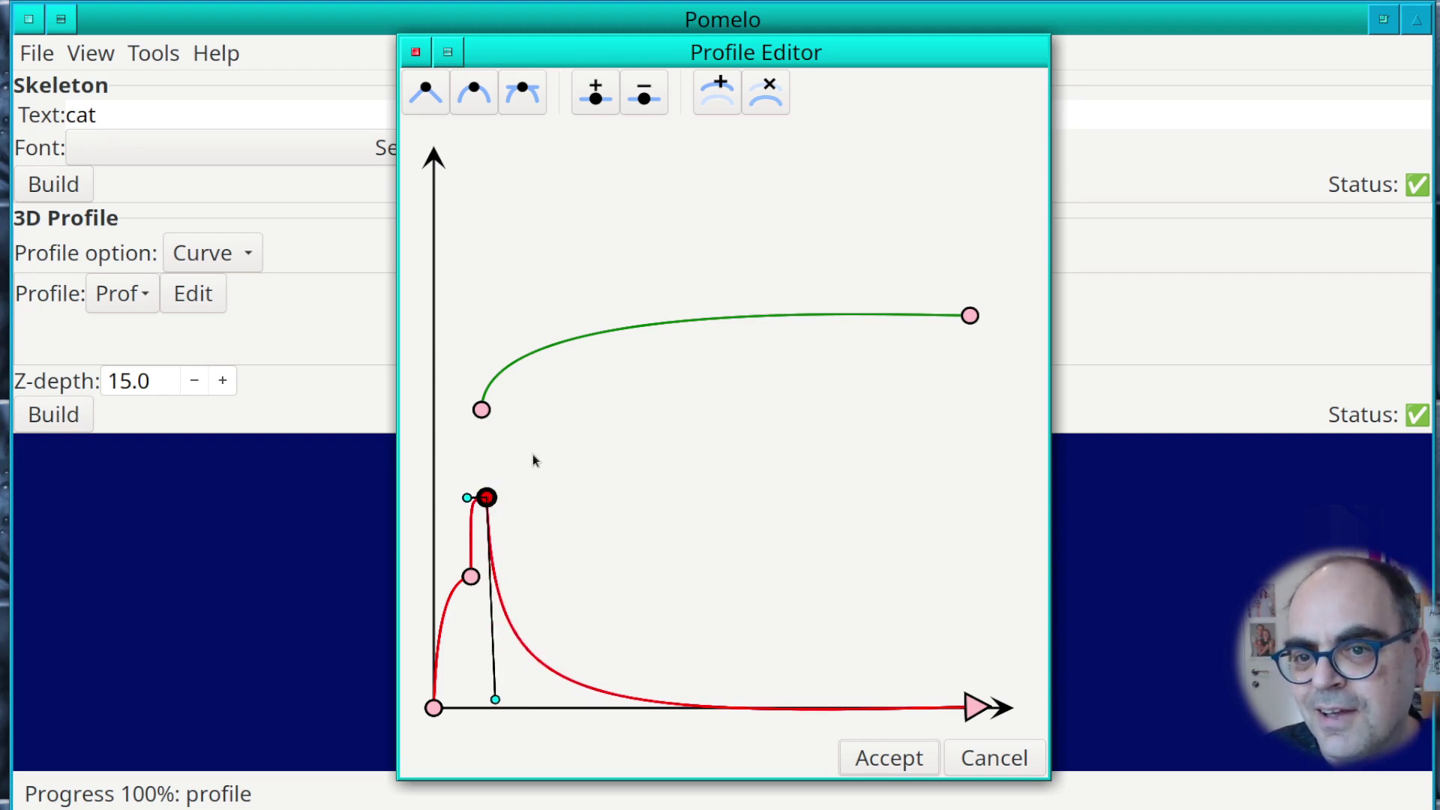
left_click_drag(468, 498, 473, 501)
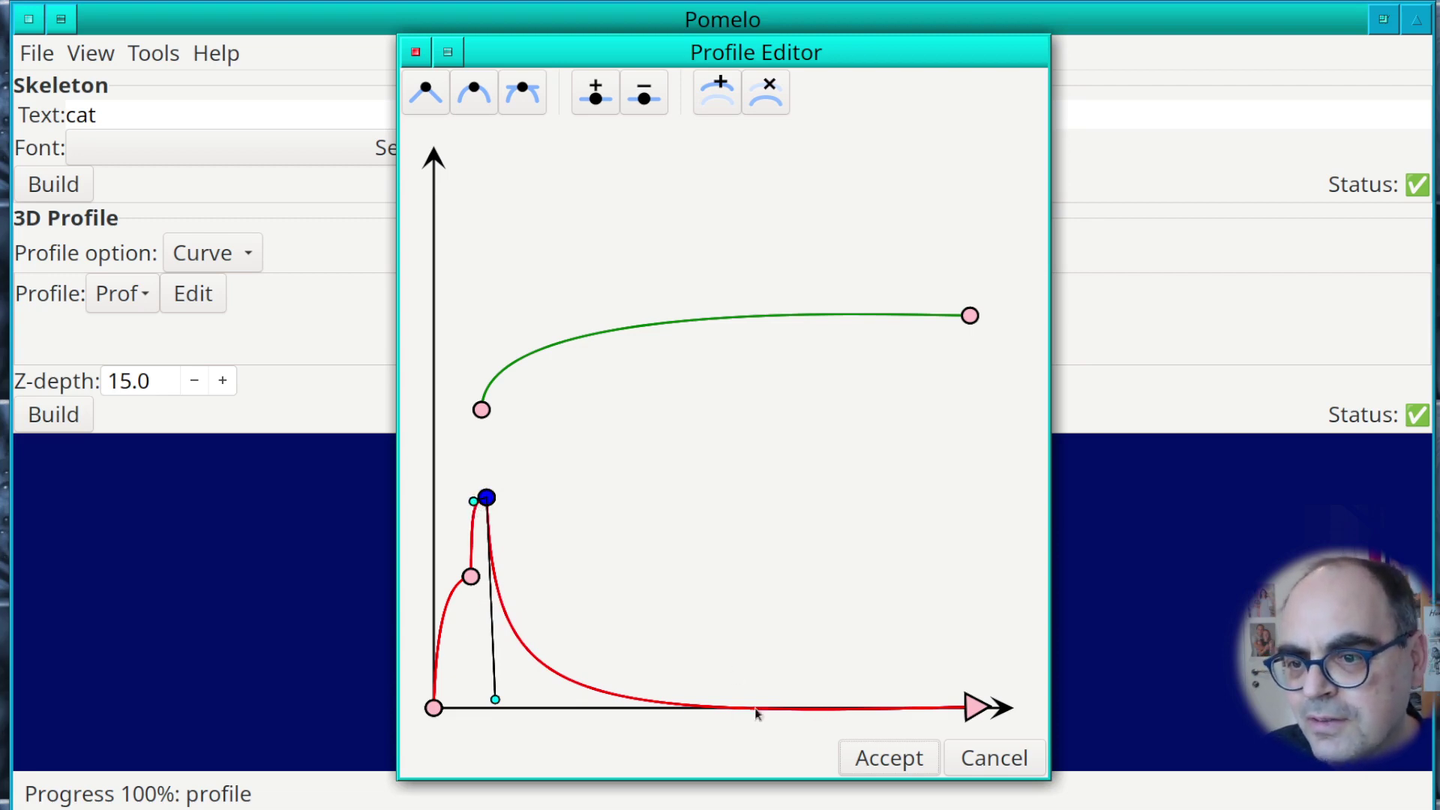
Shift the first curve's first step node slightly toward the vertical axis and shorten and level its incoming handle.
left_click_drag(471, 577, 463, 579)
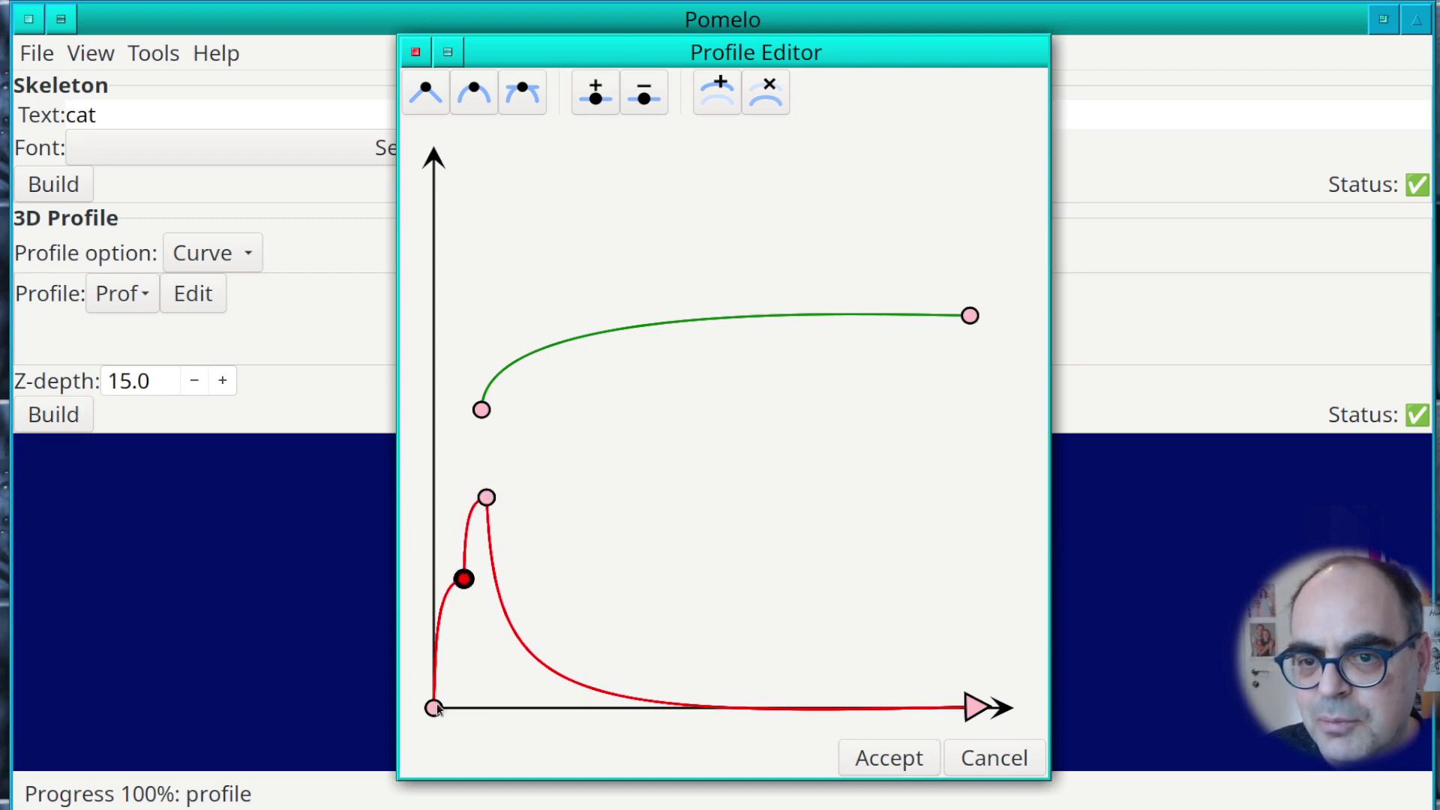
left_click(465, 579)
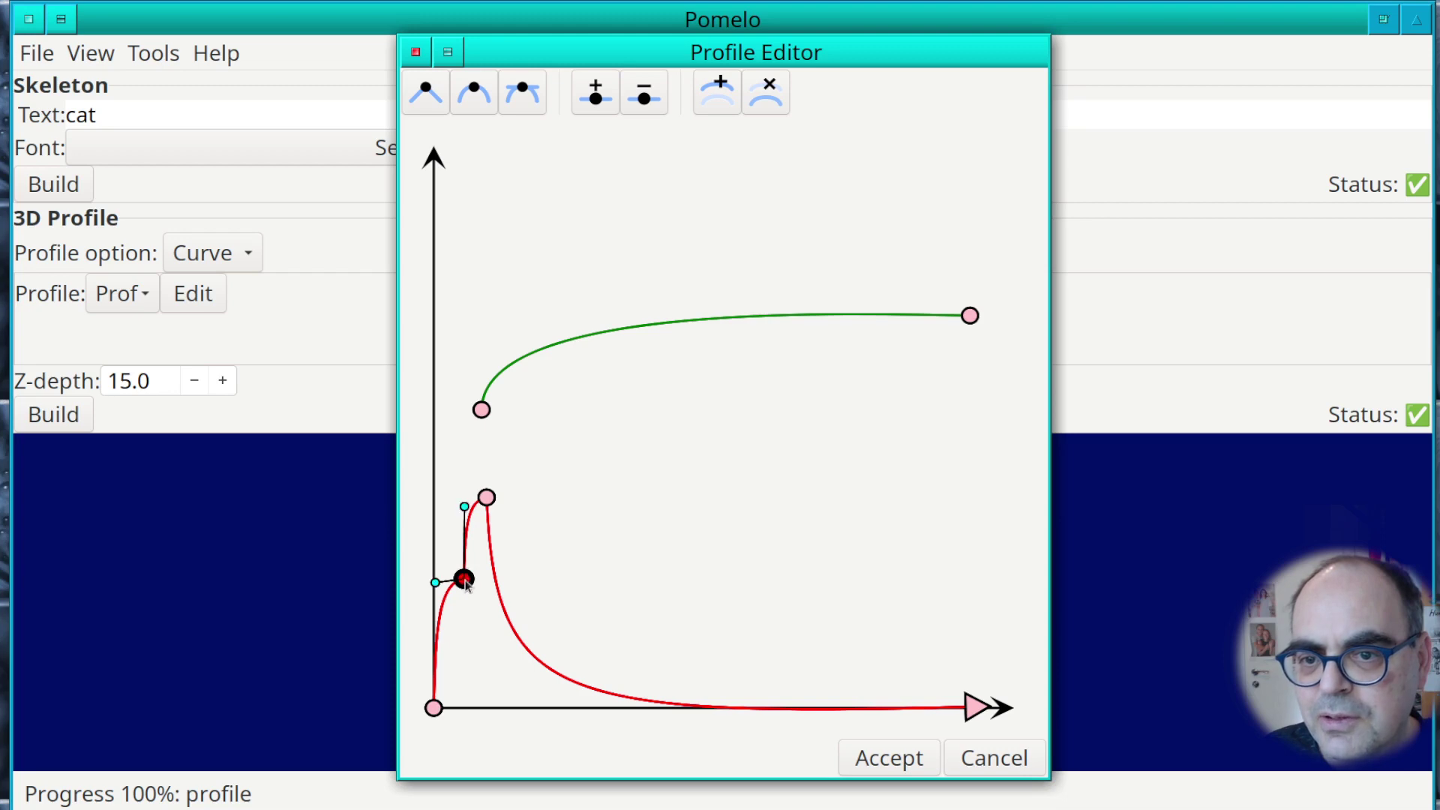
left_click_drag(434, 583, 440, 579)
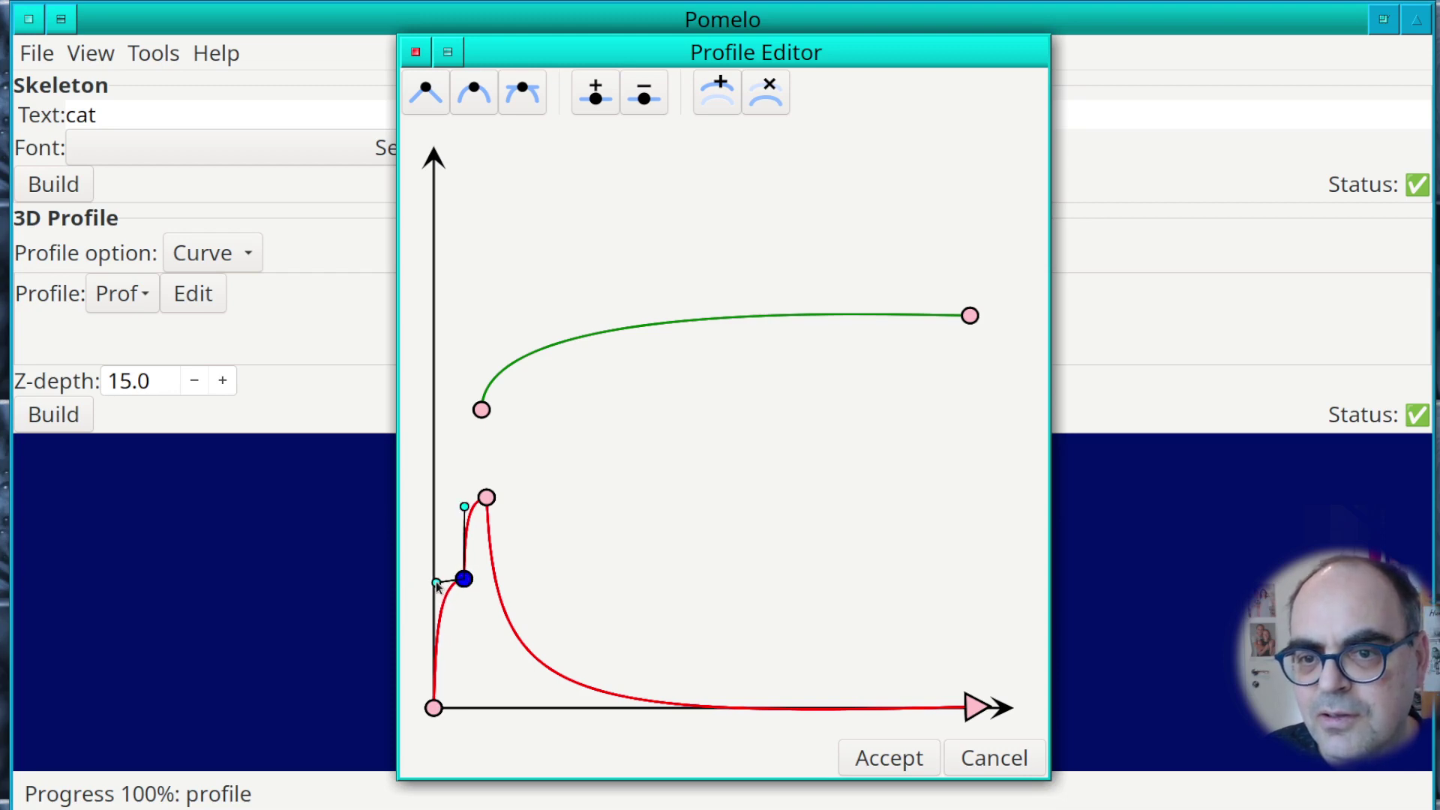
Accept the profile edits and rebuild the 3D mesh of the text.
left_click(888, 759)
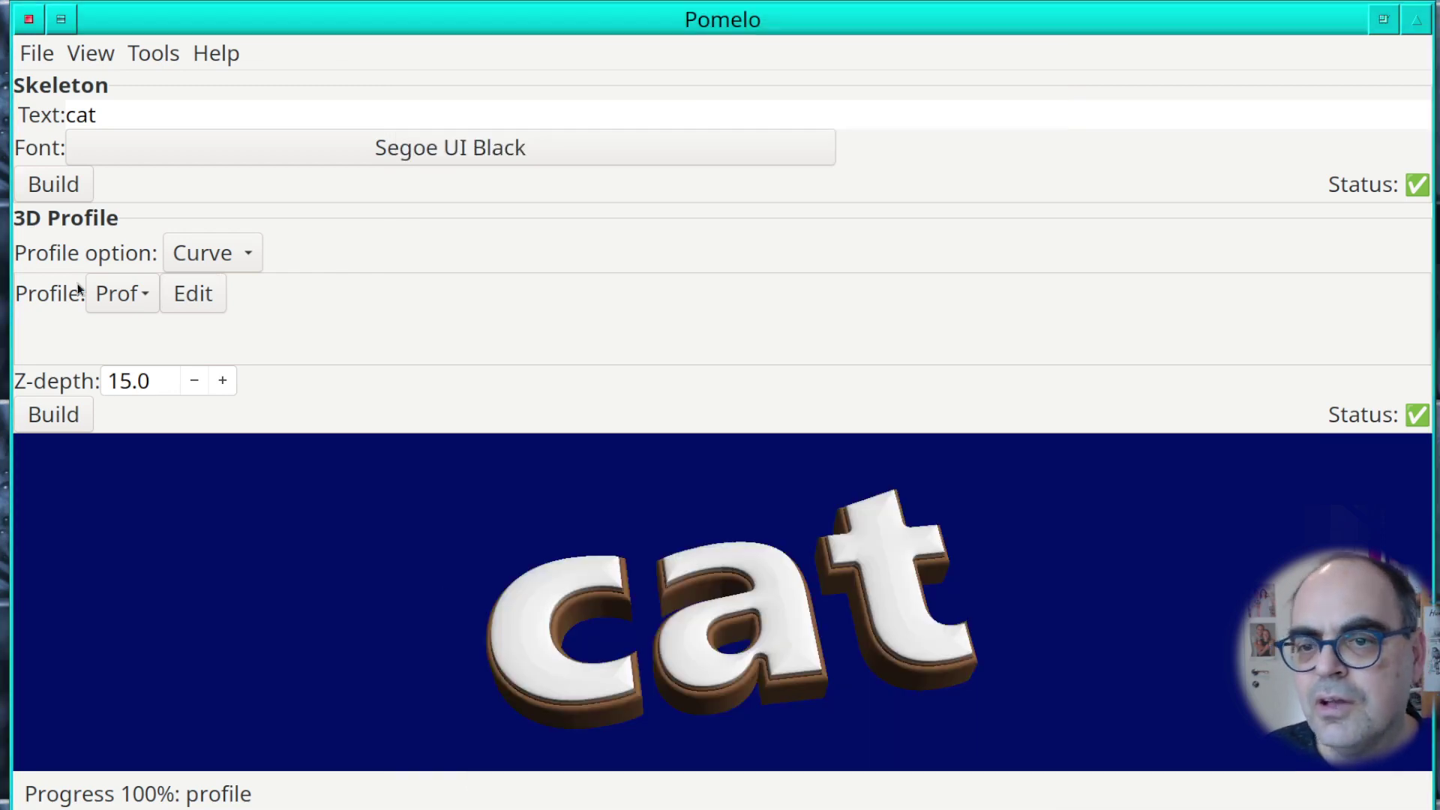
left_click(71, 412)
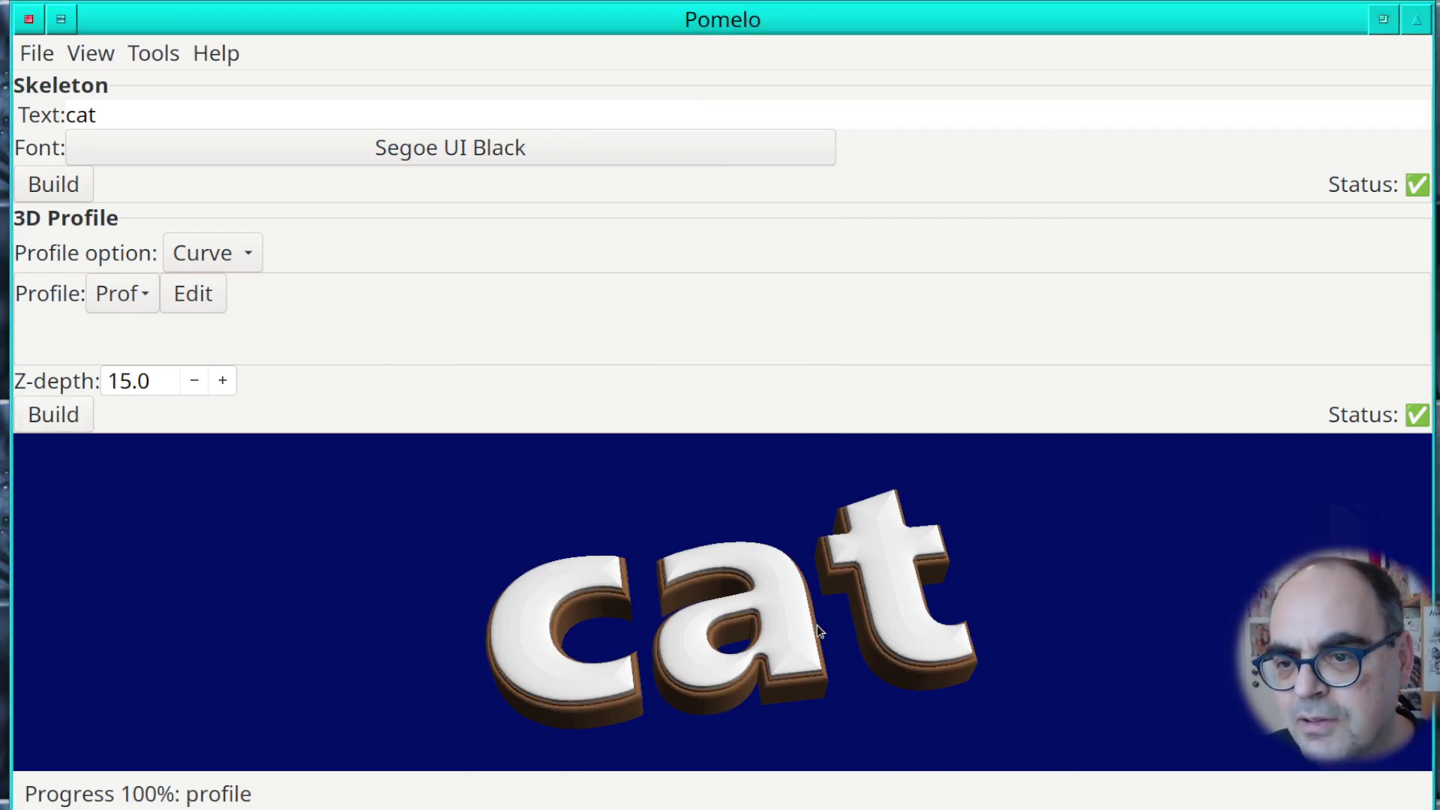
left_click_drag(794, 632, 771, 515)
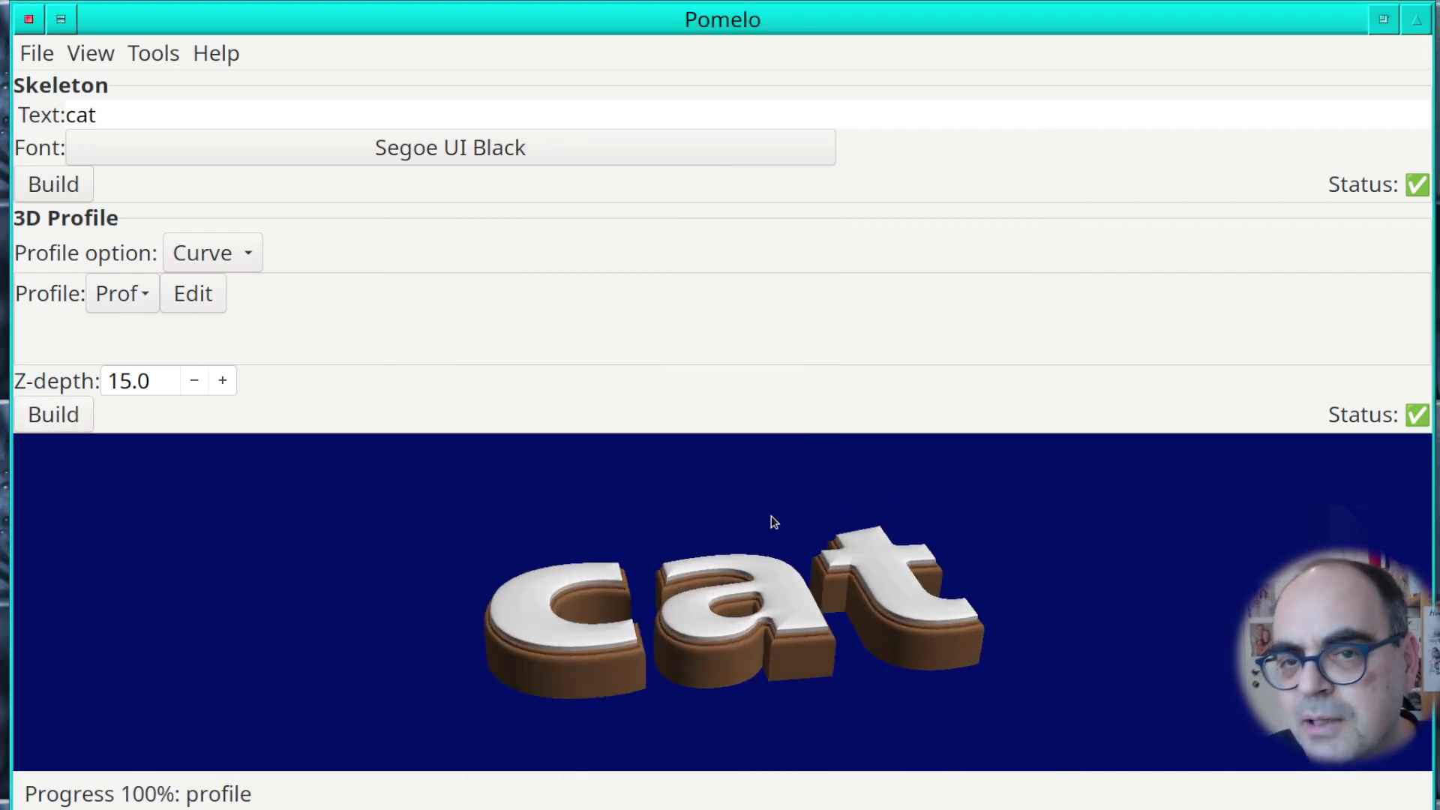
Hide the Layer 1 level and inspect the recessed base layer of the letters from several angles.
left_click(88, 56)
mouse_move(168, 218)
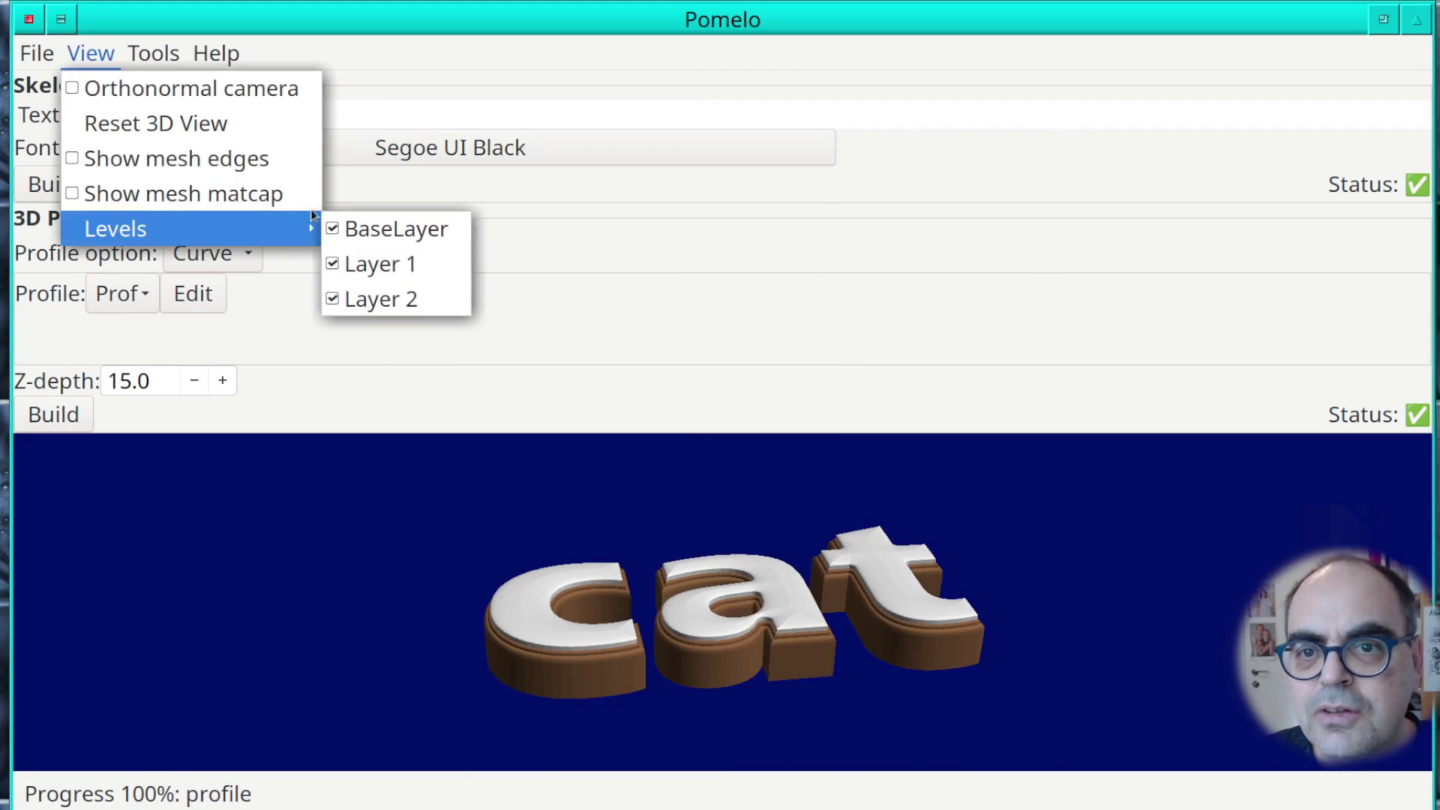
left_click(342, 267)
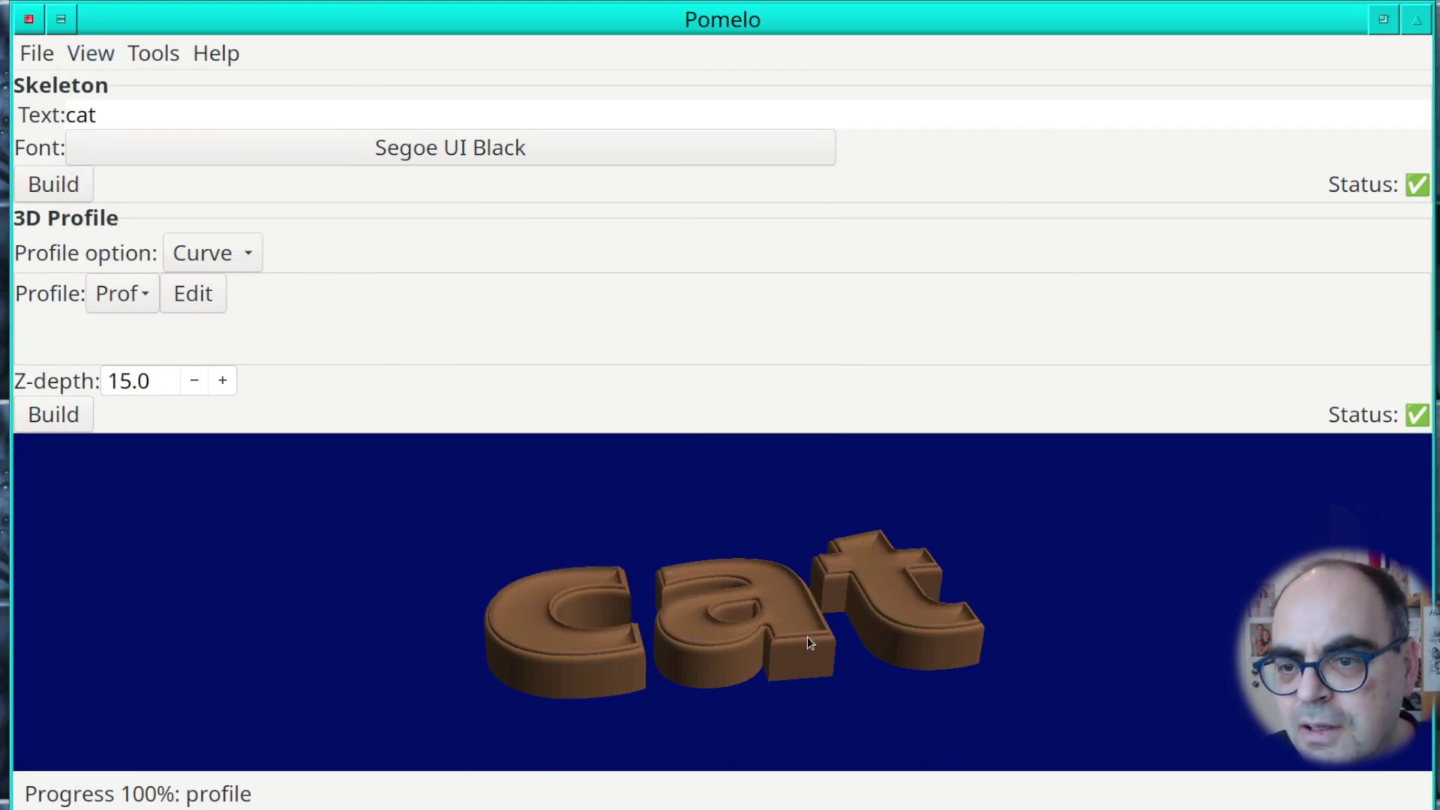
scroll(807, 637, "up", 3)
scroll(807, 637, "down", 3)
left_click_drag(807, 637, 788, 754)
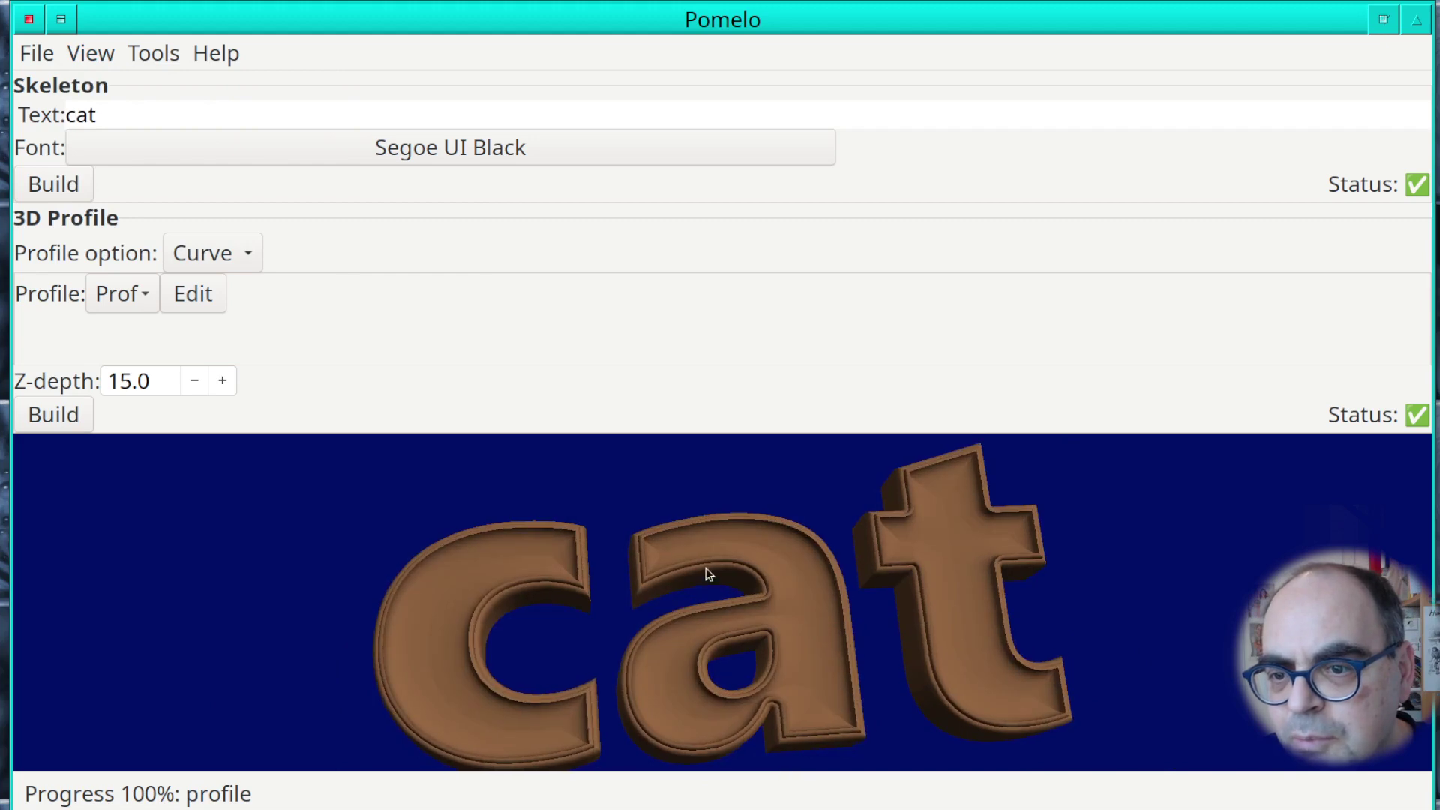
left_click_drag(803, 631, 805, 527)
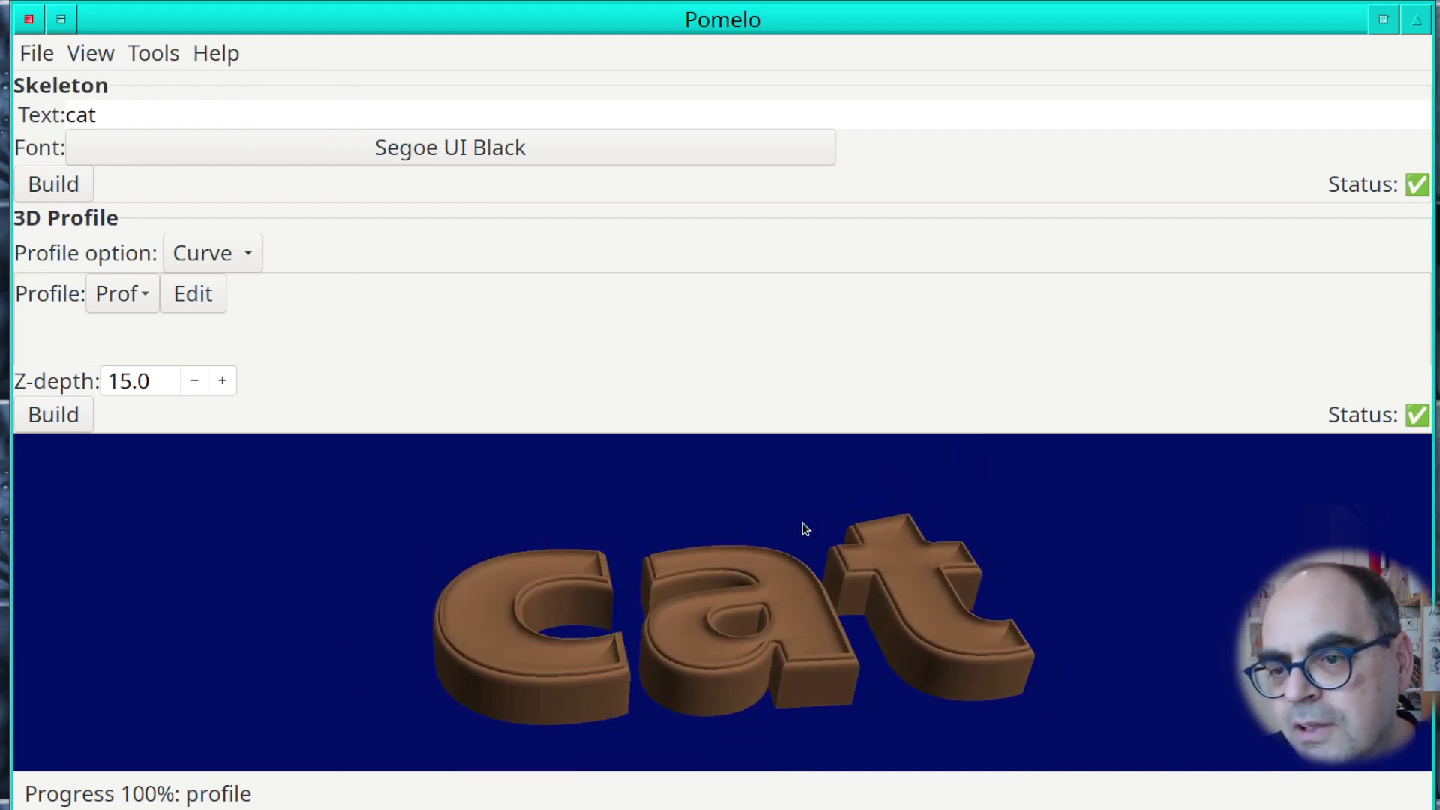
Show the Layer 1 level again.
left_click(96, 50)
mouse_move(219, 240)
left_click(354, 261)
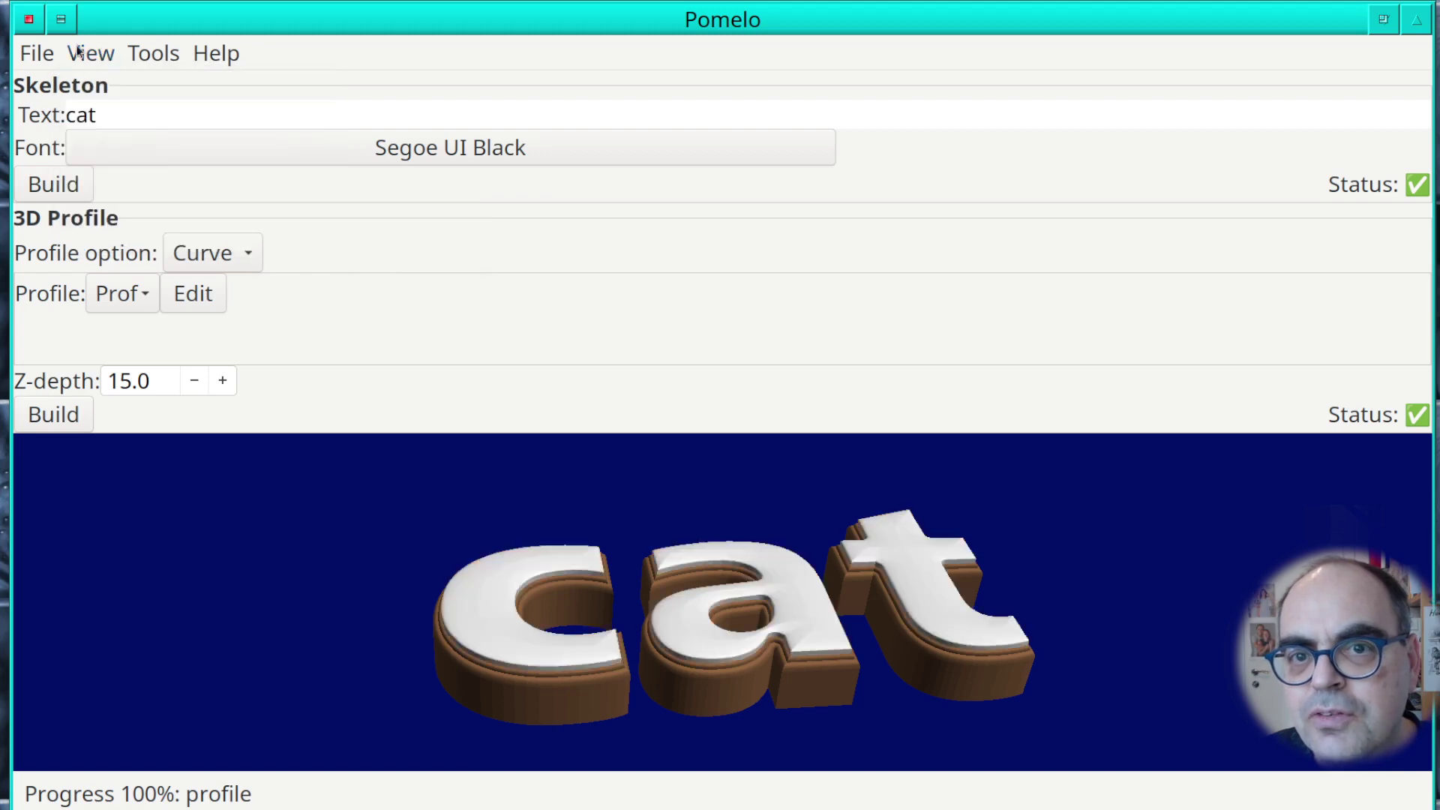
Hide the BaseLayer level and inspect the white top layer by itself.
left_click(82, 53)
mouse_move(192, 231)
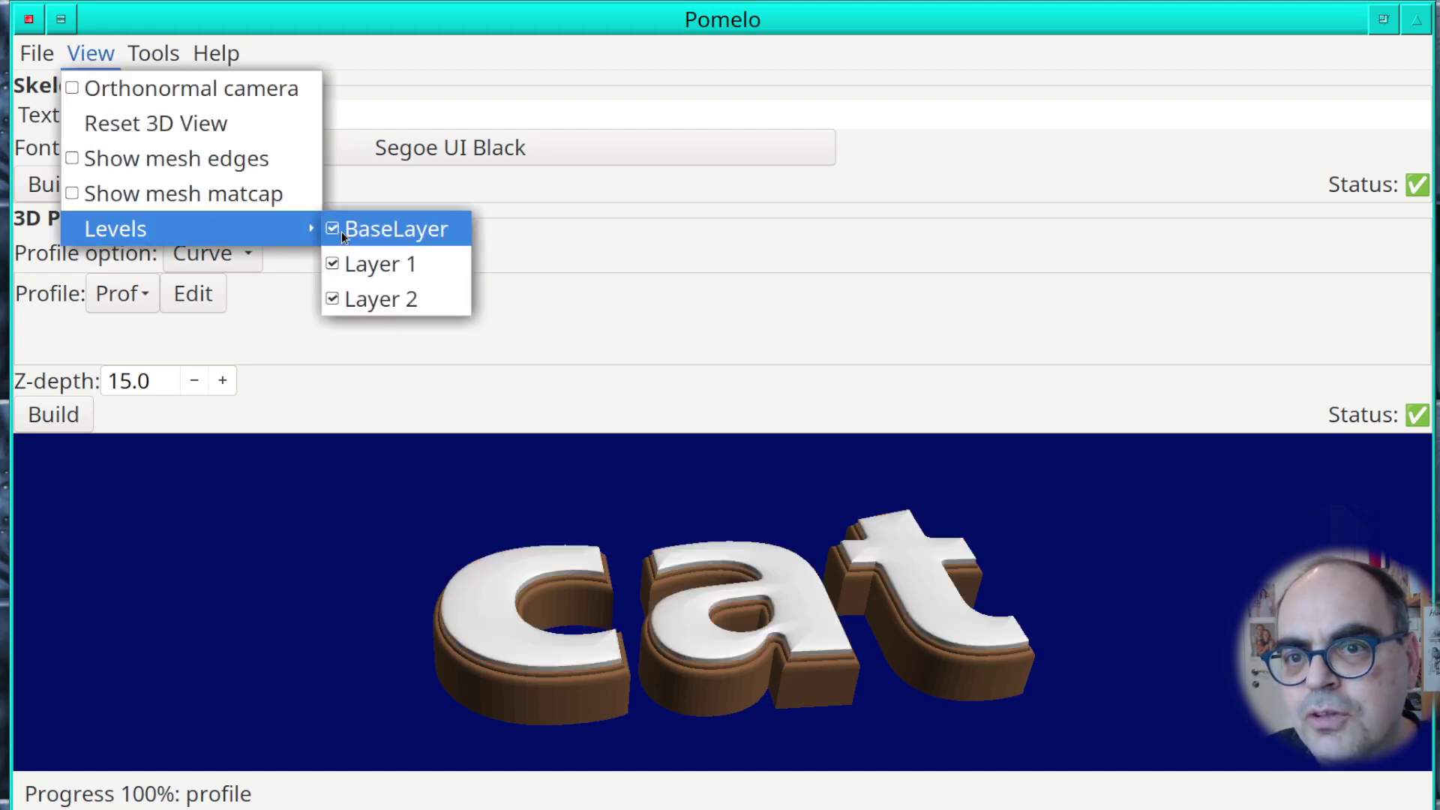
left_click(341, 231)
left_click_drag(664, 651, 784, 705)
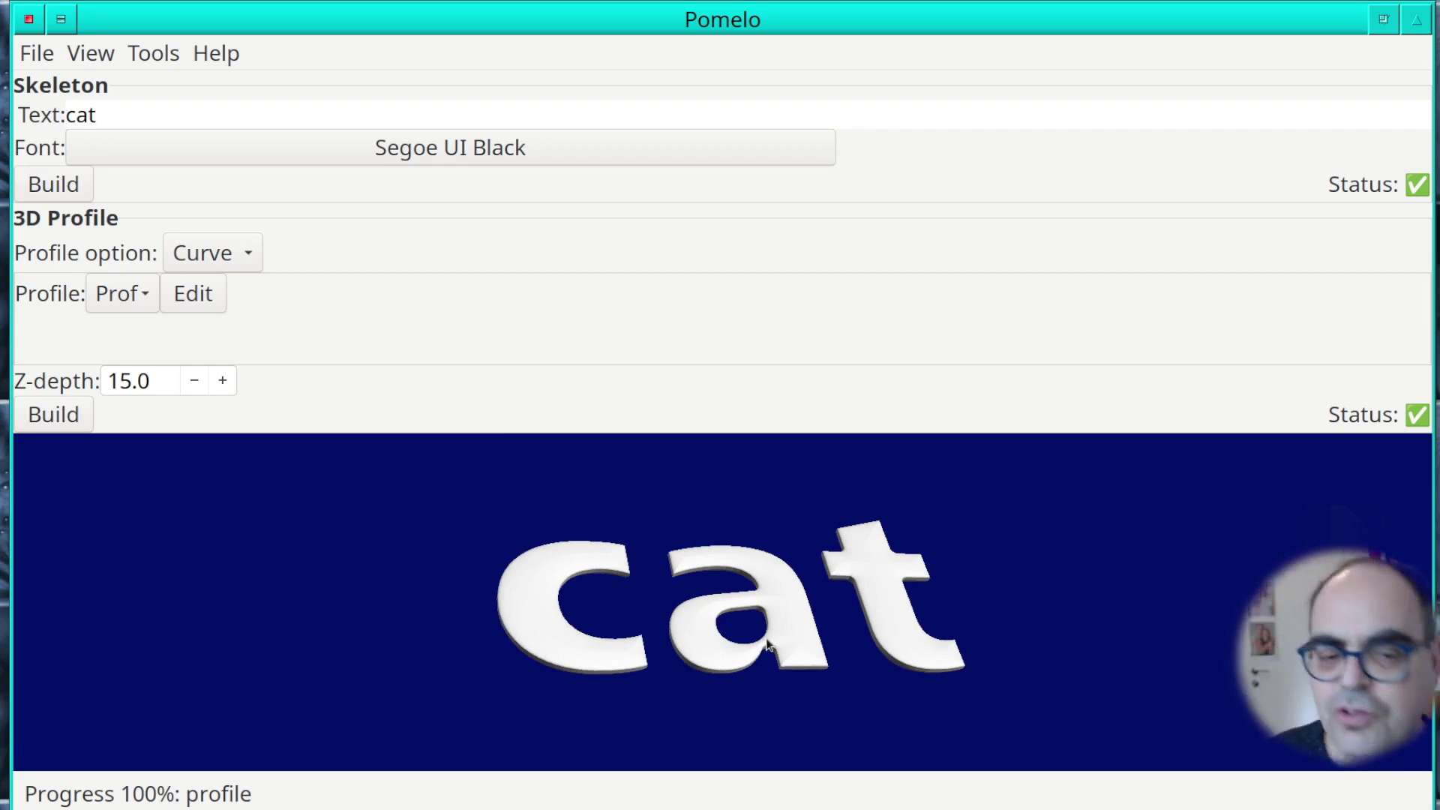
left_click_drag(604, 546, 565, 578)
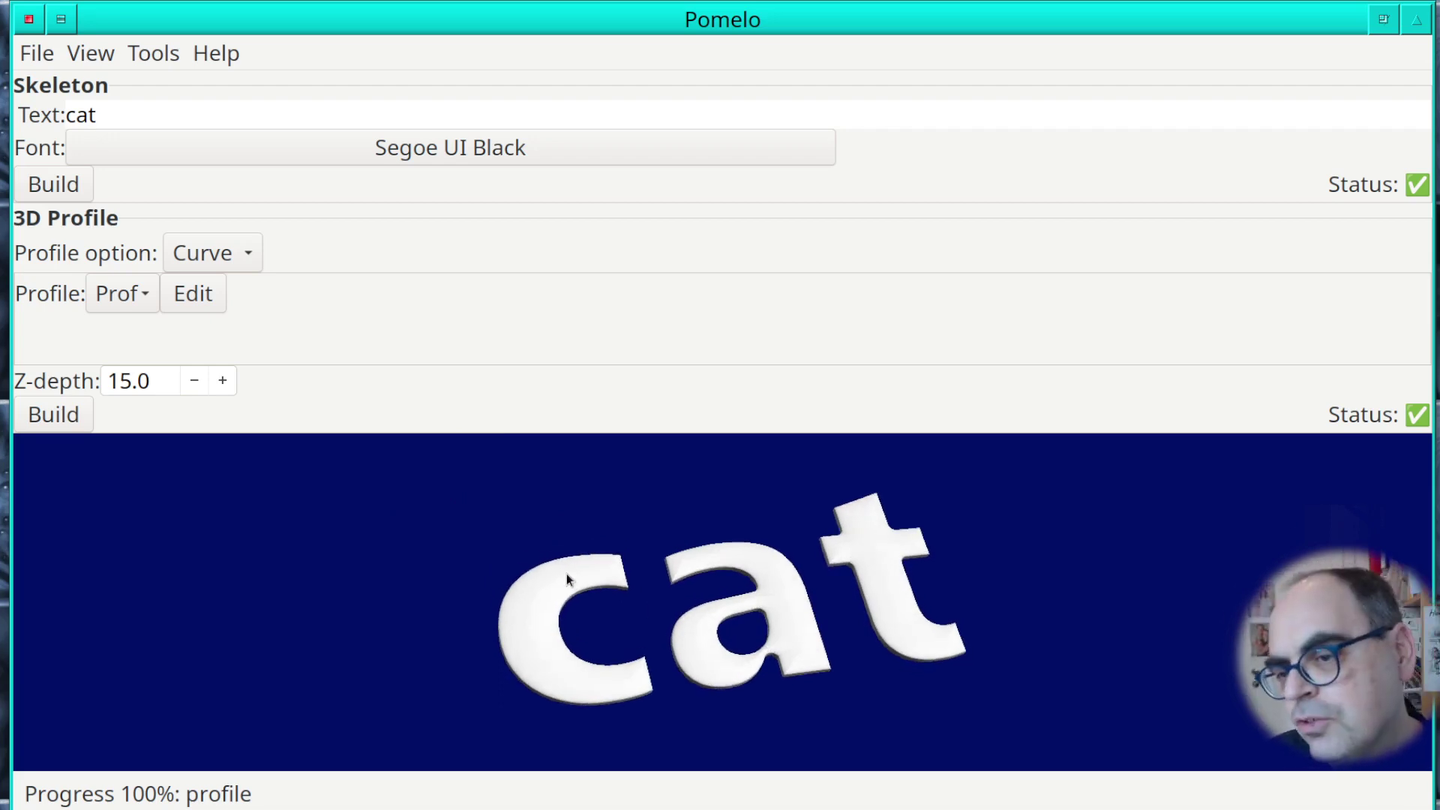
Make the BaseLayer level visible again.
left_click(101, 52)
mouse_move(212, 222)
left_click(385, 227)
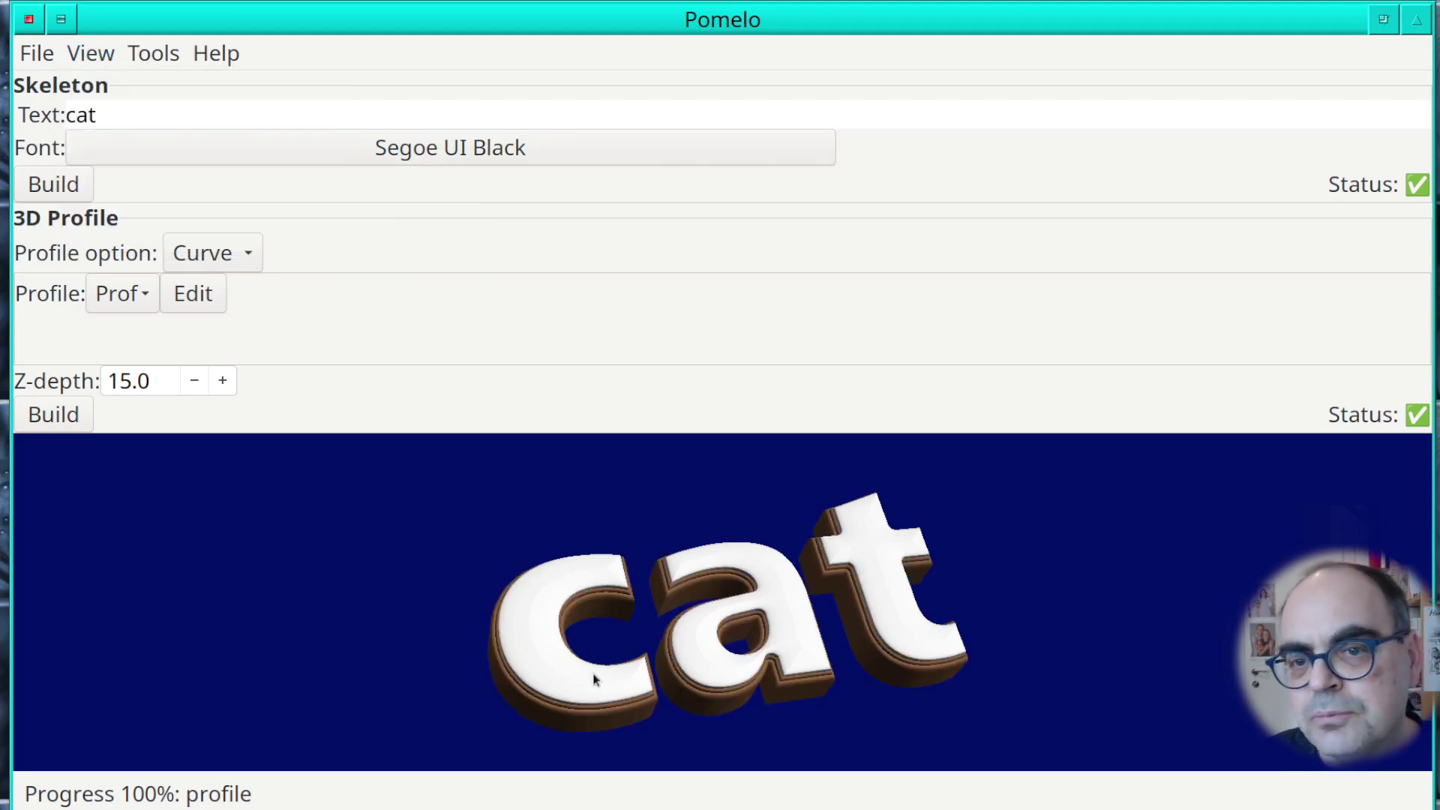
Reopen the profile, add a third curve, and move its start node above and slightly inward of the second curve's start node.
left_click(197, 298)
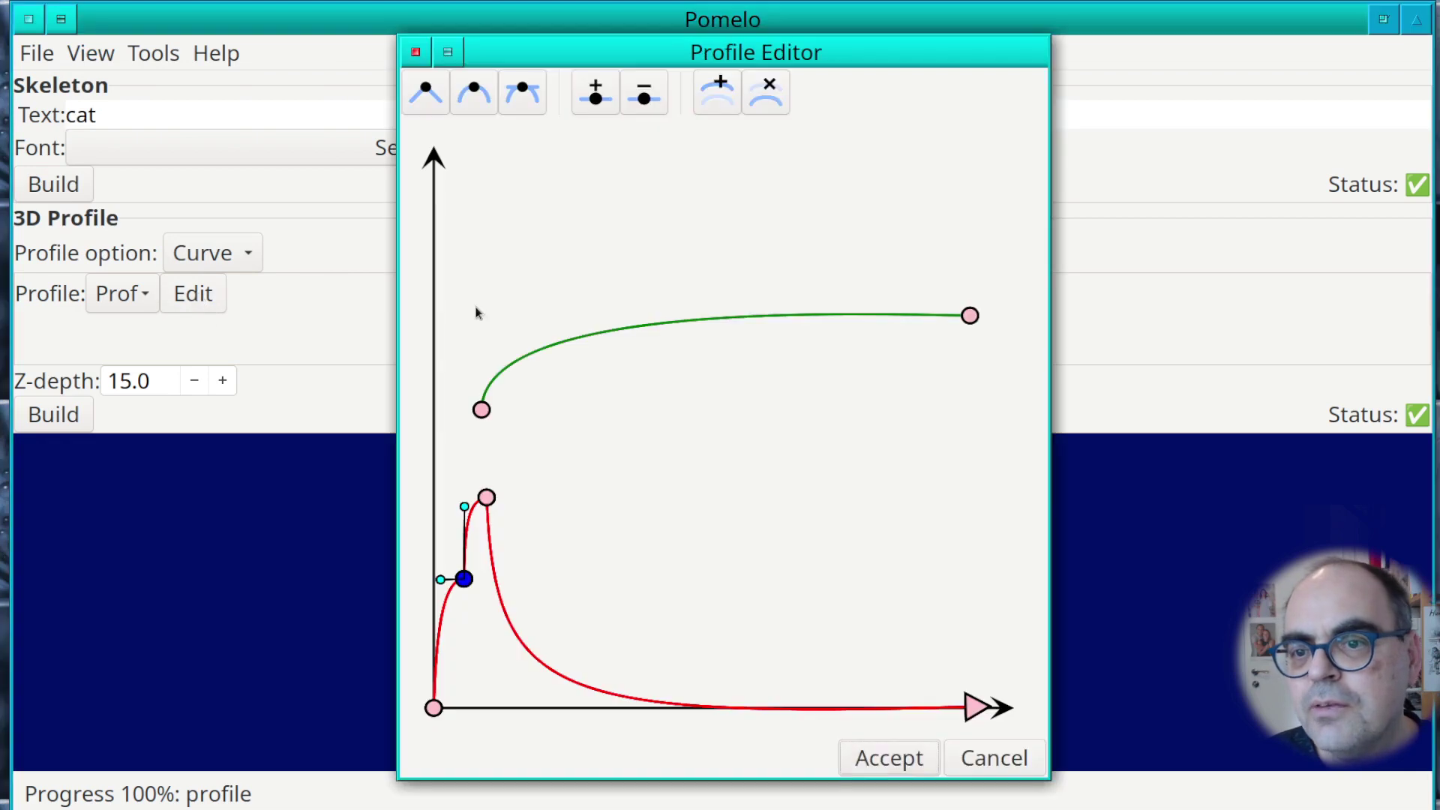
left_click(721, 98)
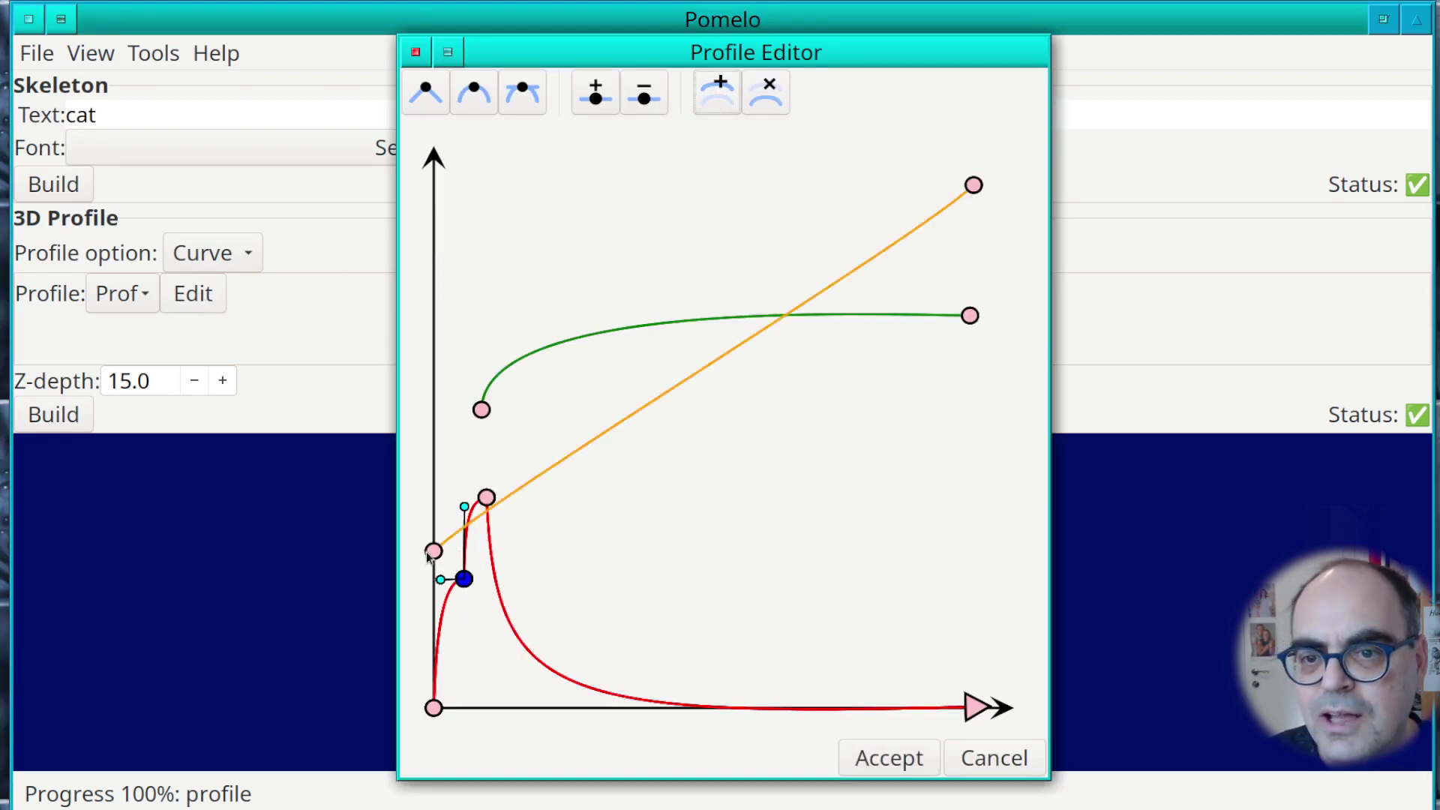
left_click_drag(430, 553, 514, 319)
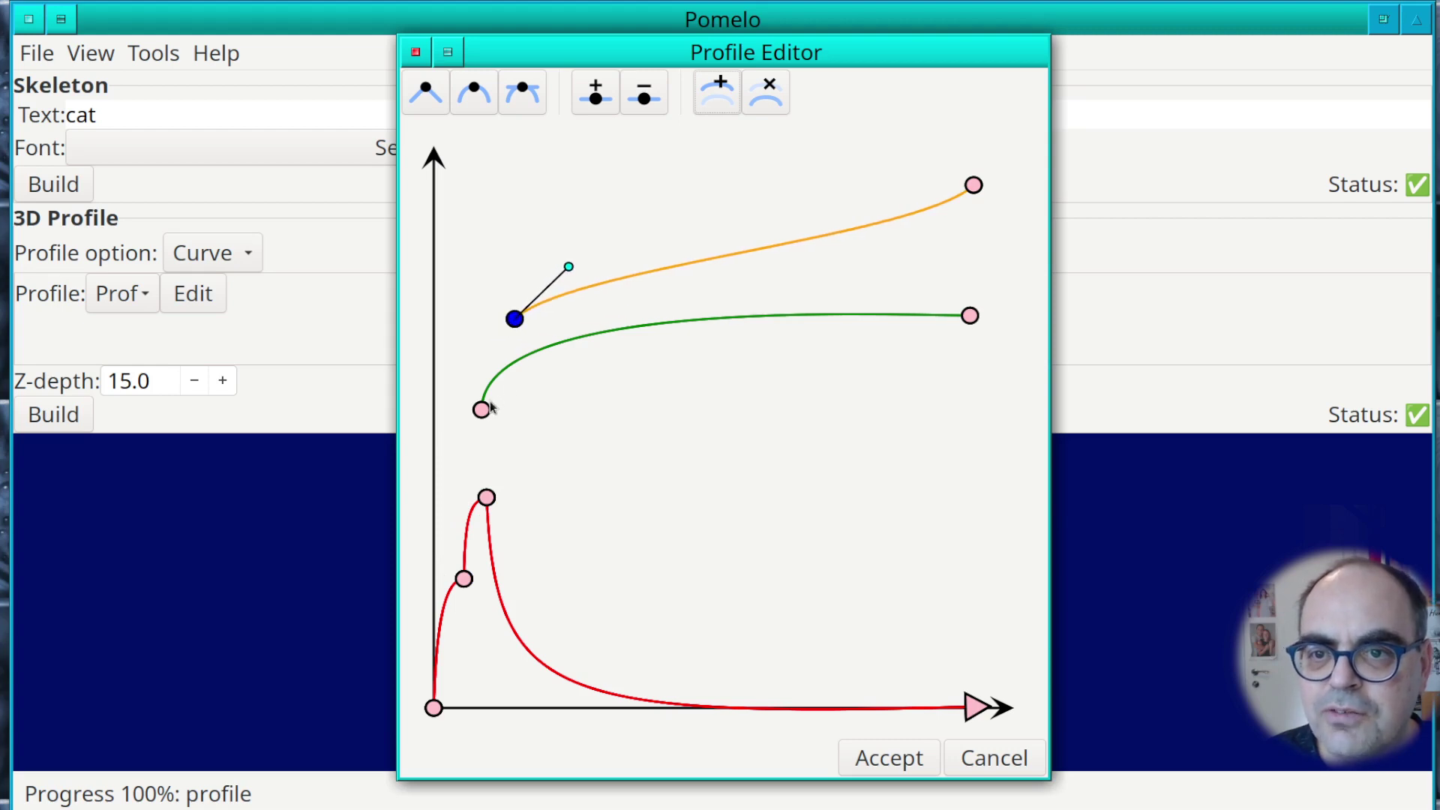
Lower the third curve's end node to just above the second curve's end and stretch its handle nearly horizontally toward the start node.
left_click(972, 187)
left_click_drag(921, 238, 871, 194)
left_click_drag(975, 185, 966, 277)
left_click_drag(863, 285, 667, 274)
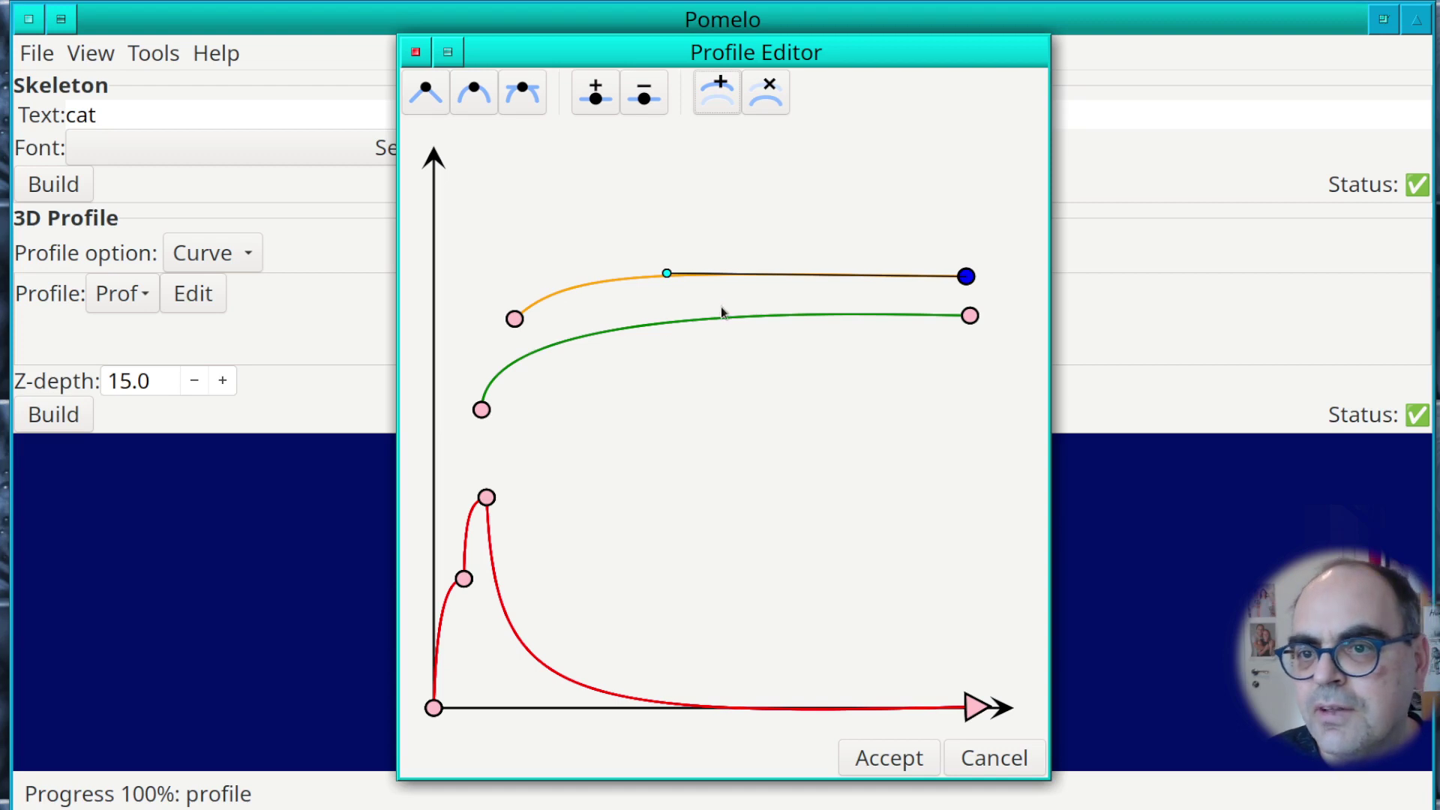
Insert a node in the second curve, place it near the third curve's start, and lower the second curve's end node close to the horizontal axis.
left_click(481, 409)
left_click(970, 315)
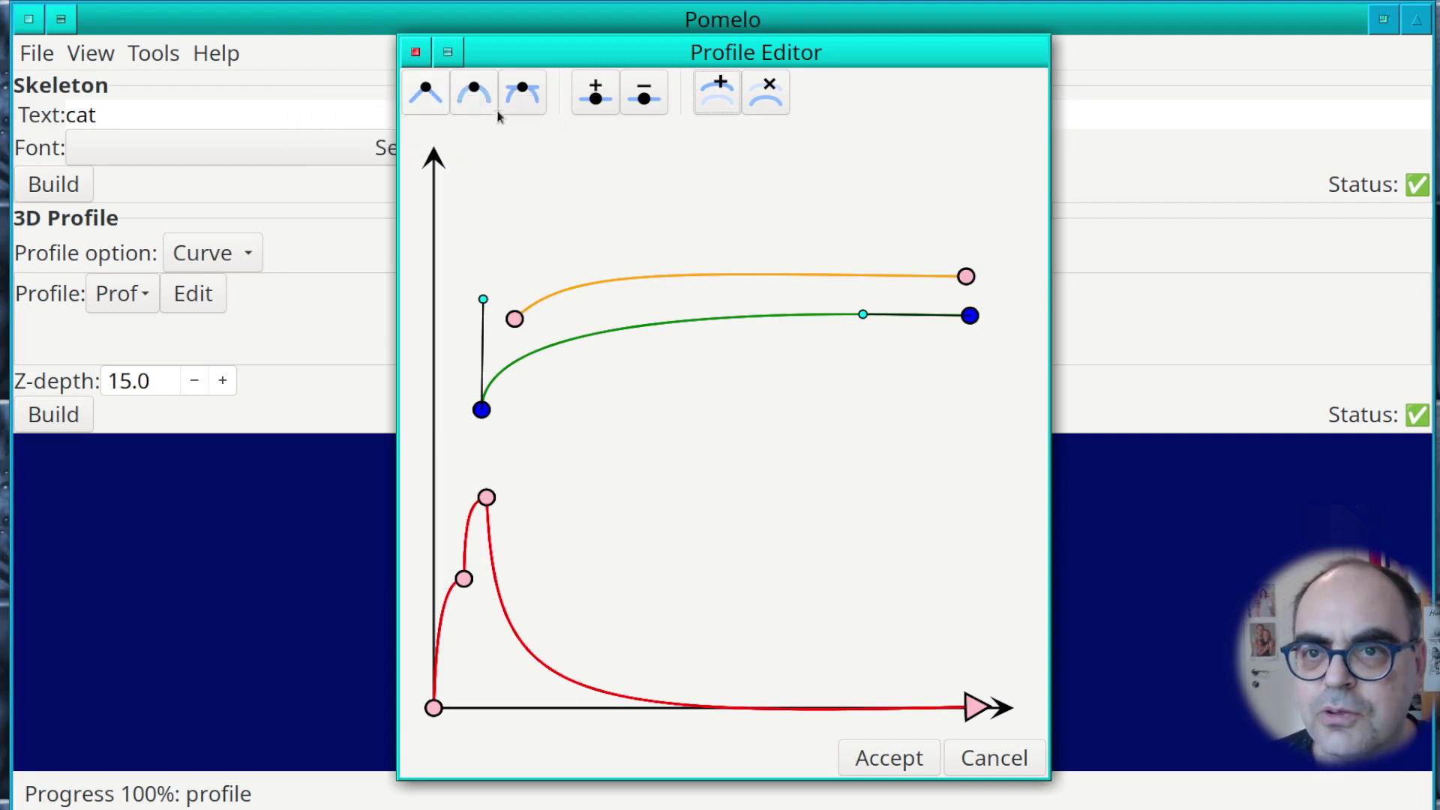
left_click(595, 93)
left_click_drag(726, 363, 569, 326)
left_click_drag(970, 315, 973, 688)
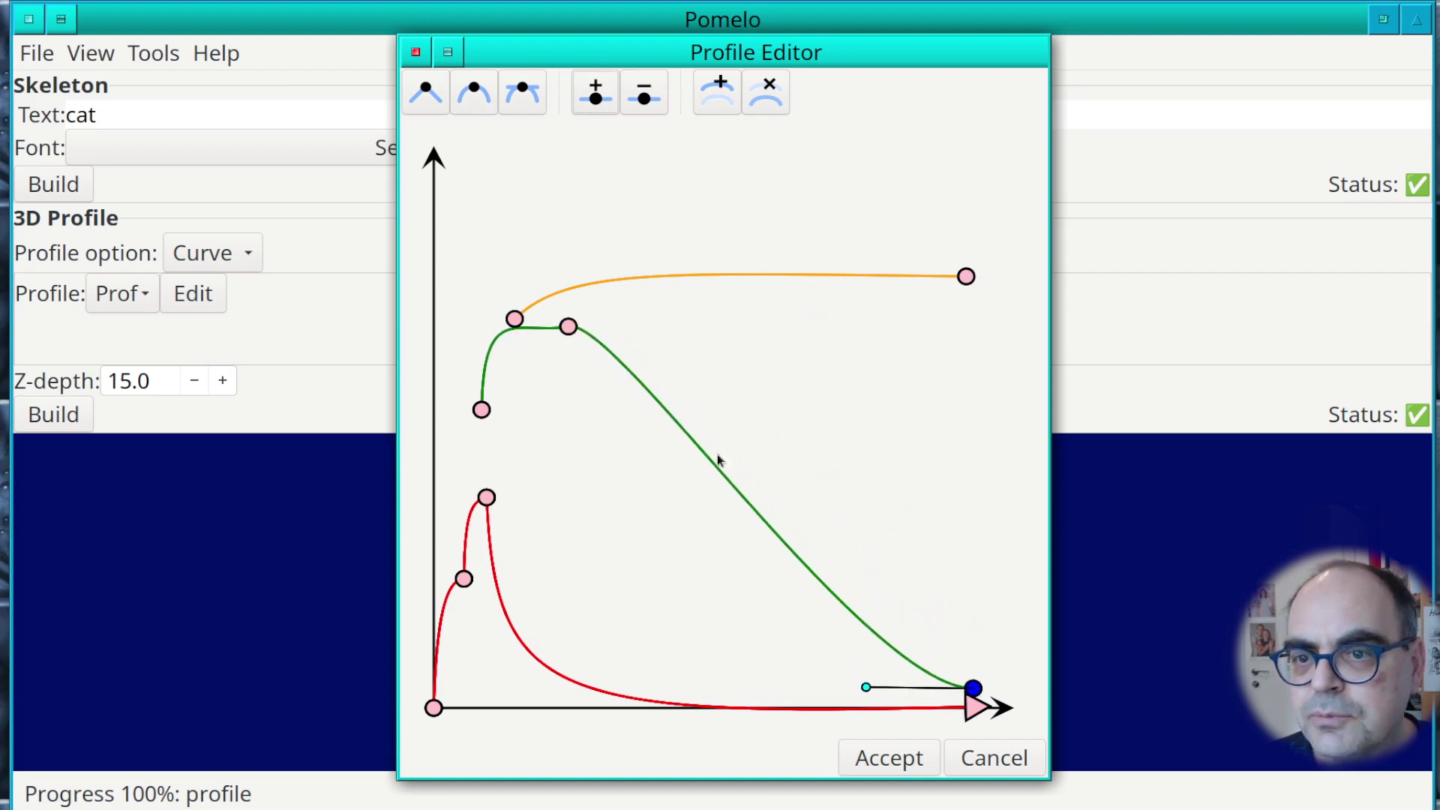
Point the new node's outgoing handle down to the horizontal axis, shorten the second curve's start handle, and accept the profile.
left_click(569, 326)
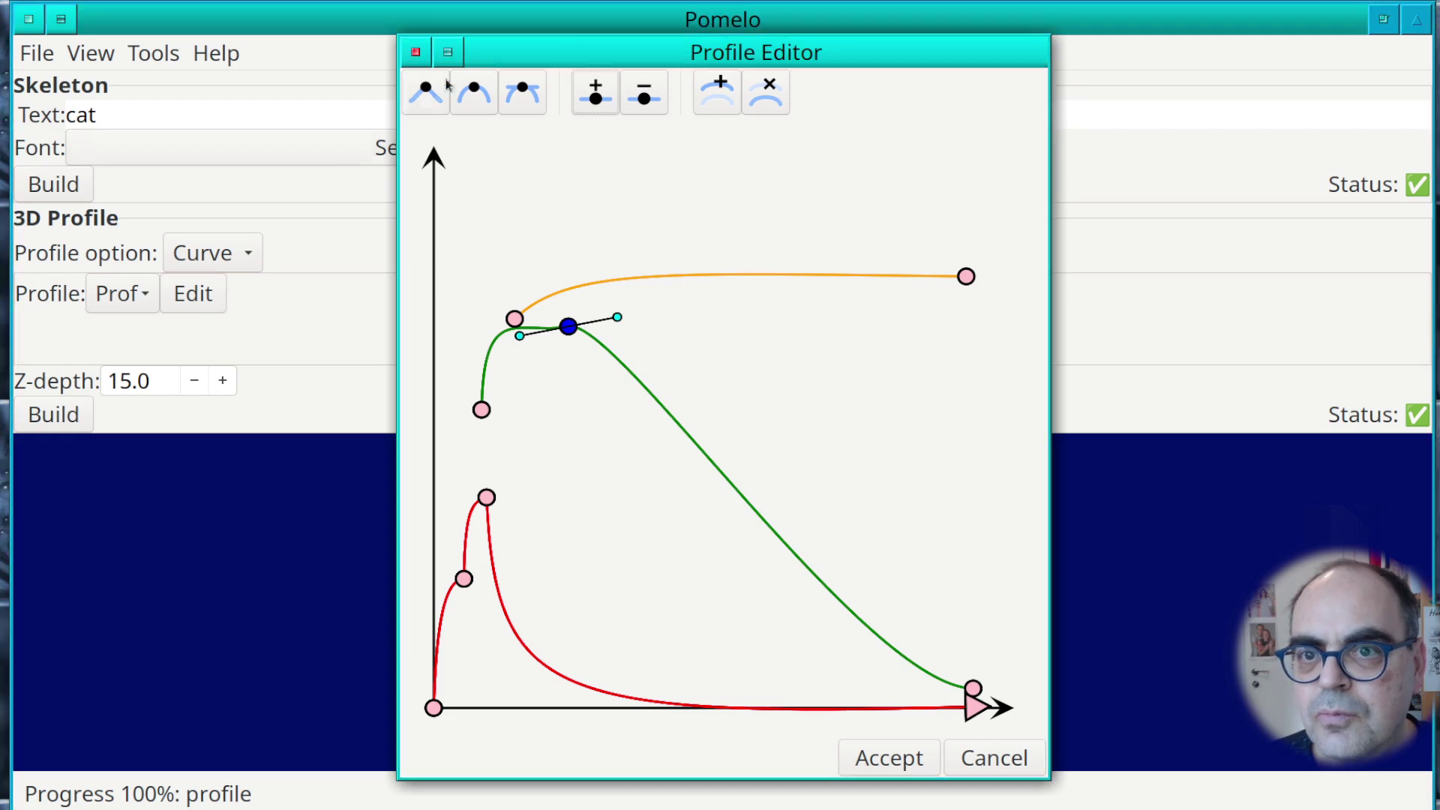
left_click_drag(617, 318, 572, 706)
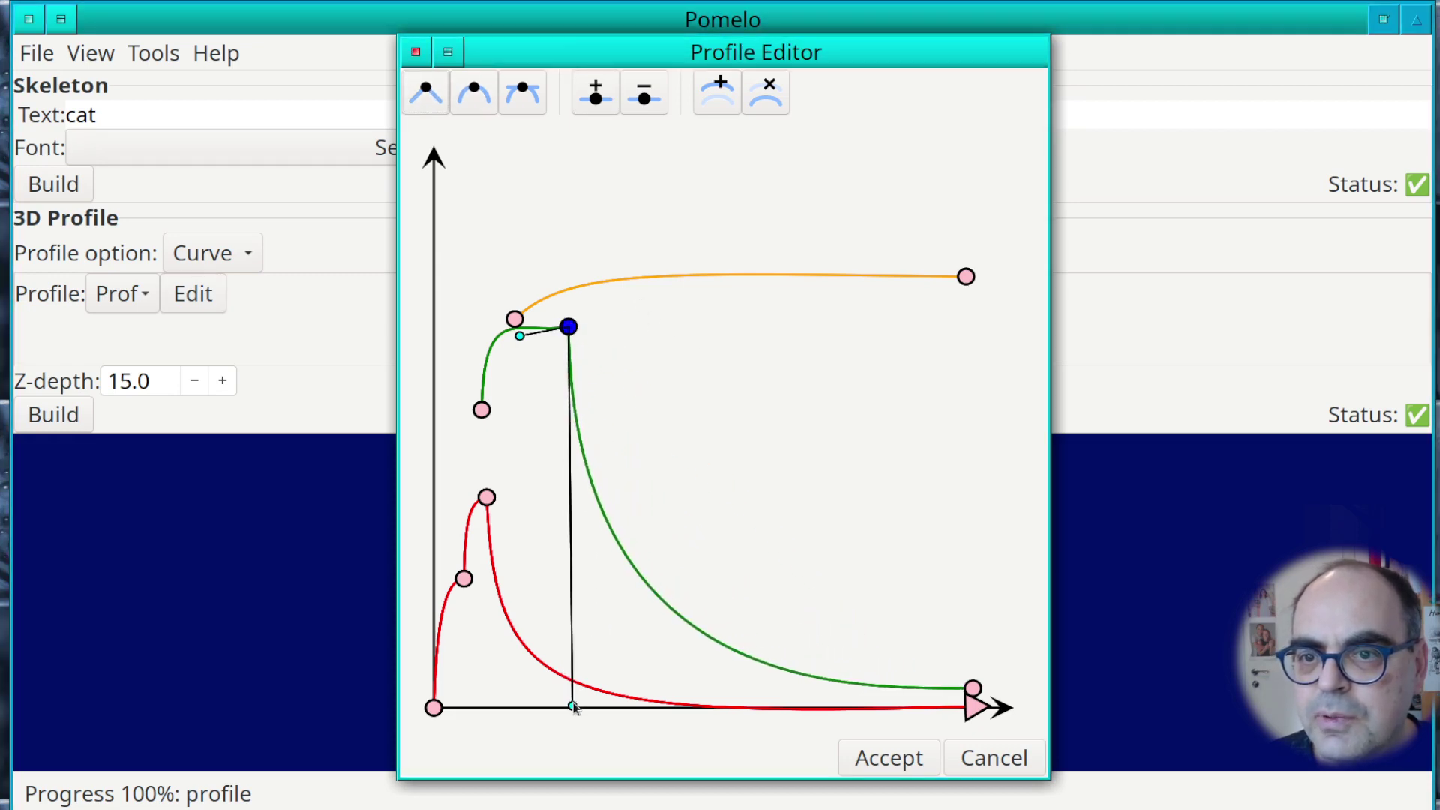
left_click(482, 410)
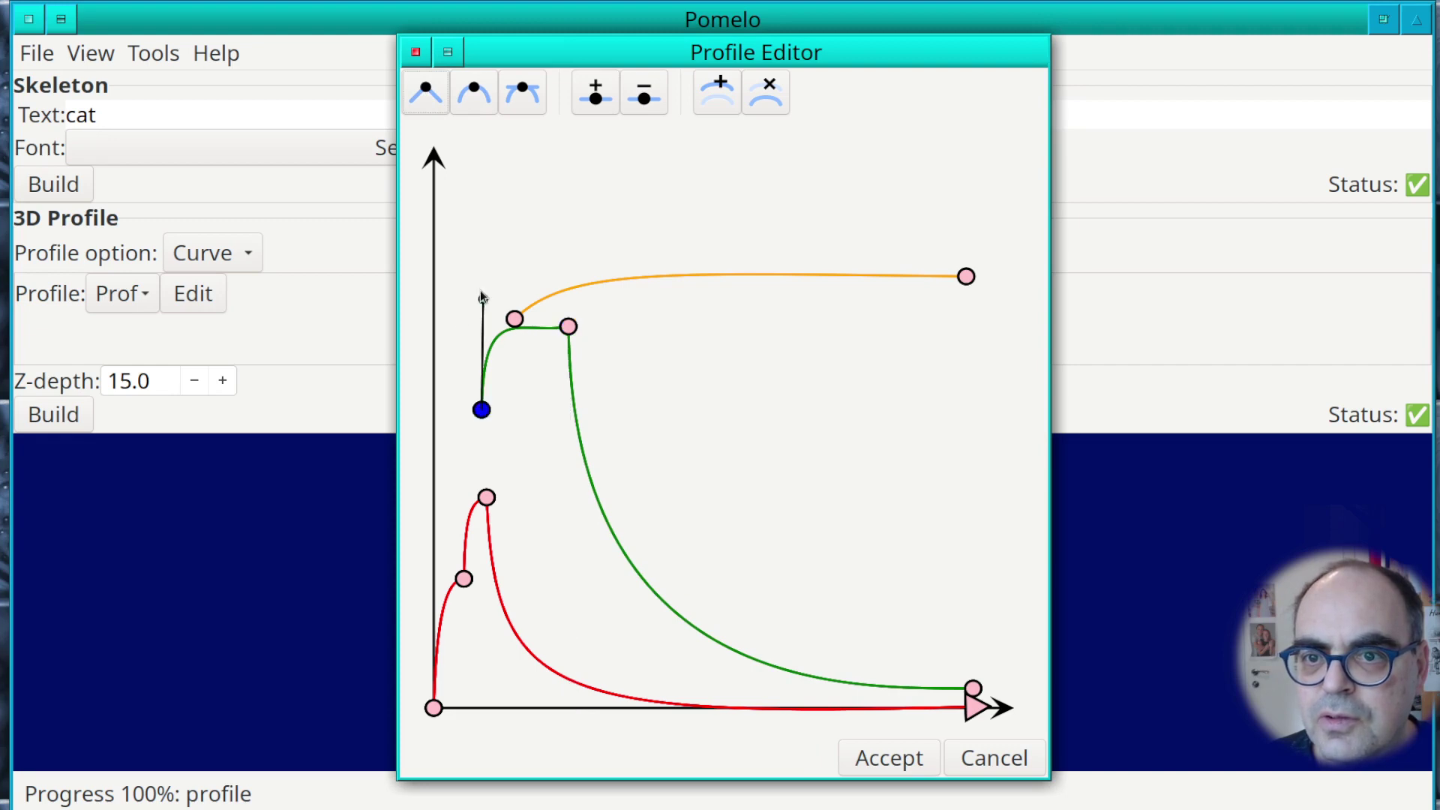
left_click_drag(483, 302, 483, 324)
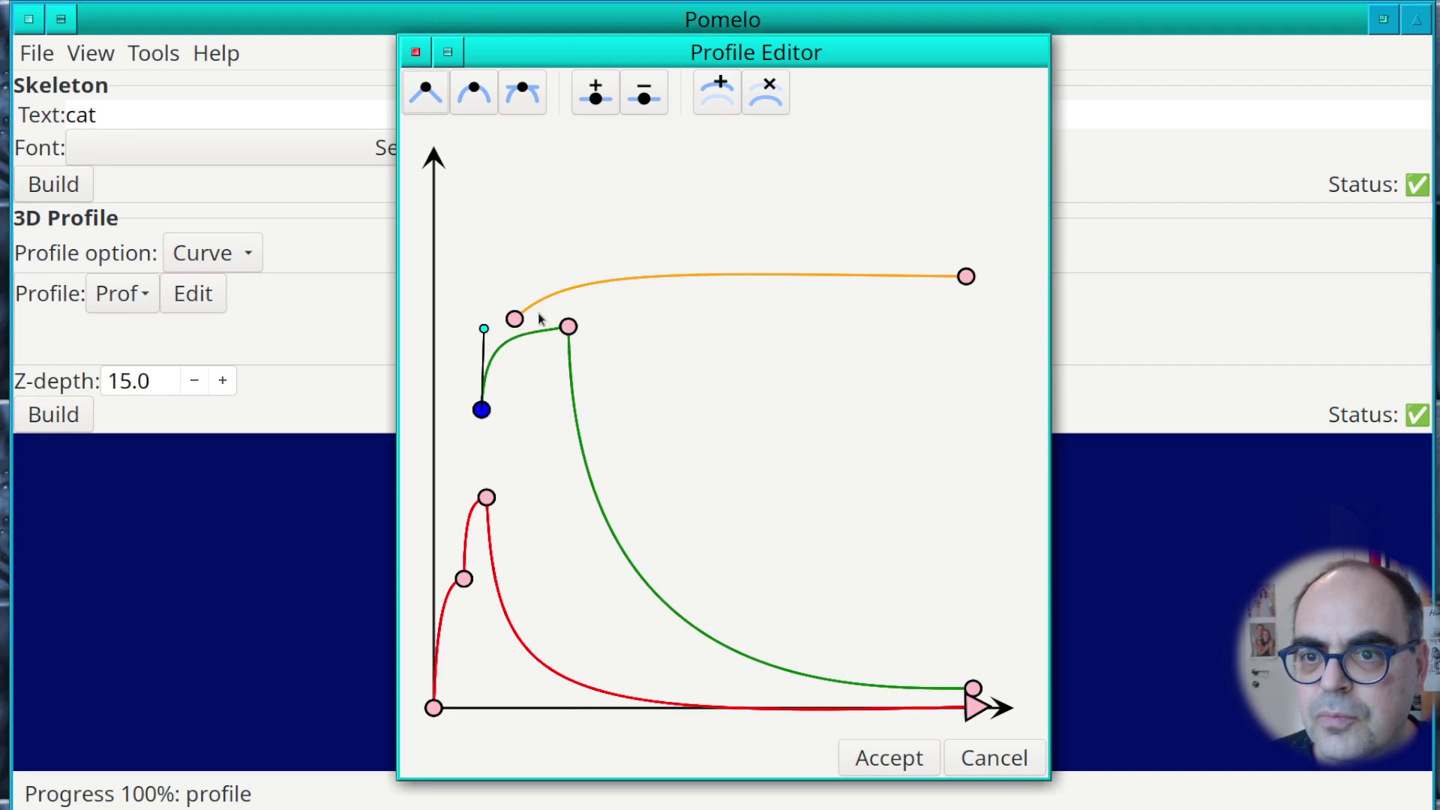
left_click(569, 327)
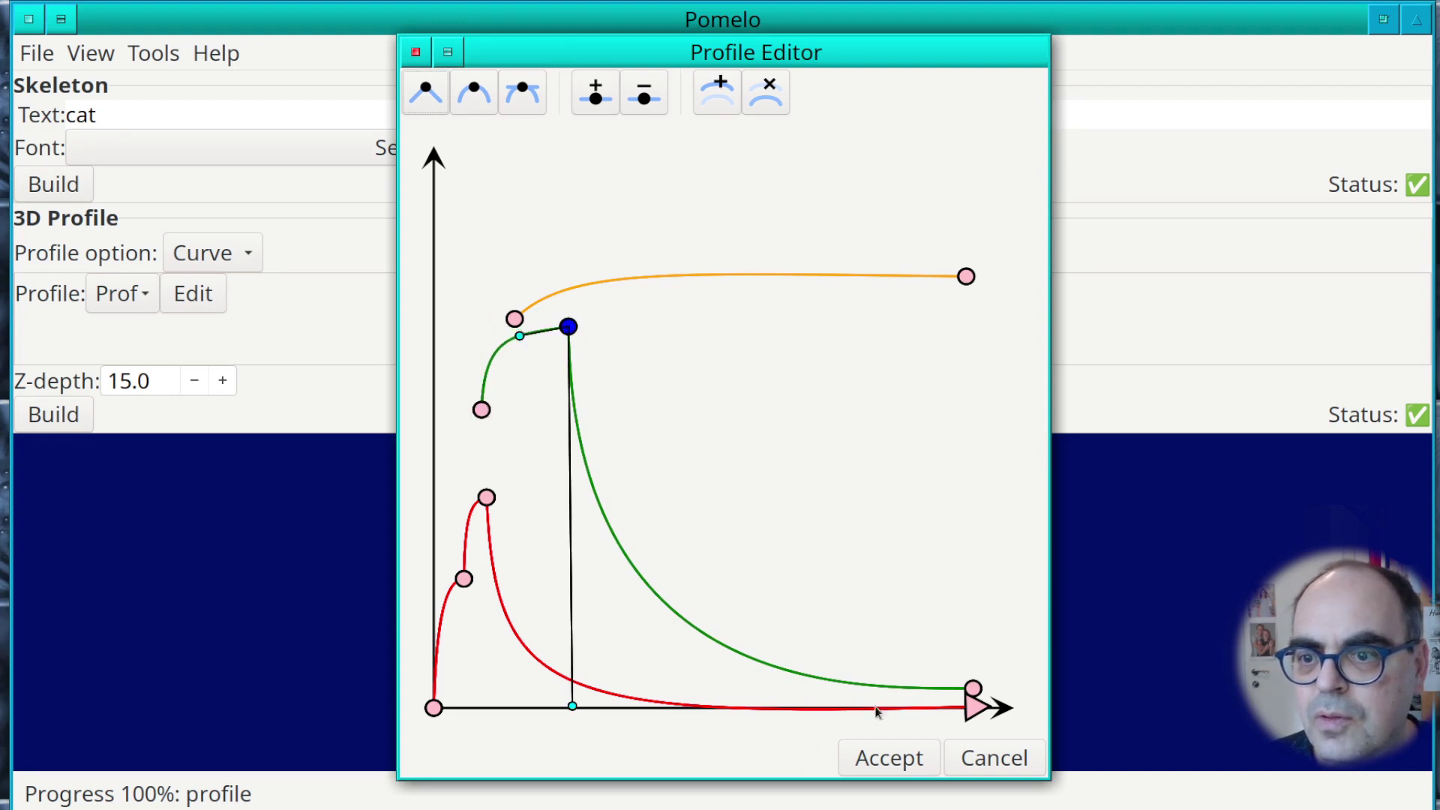
left_click(889, 759)
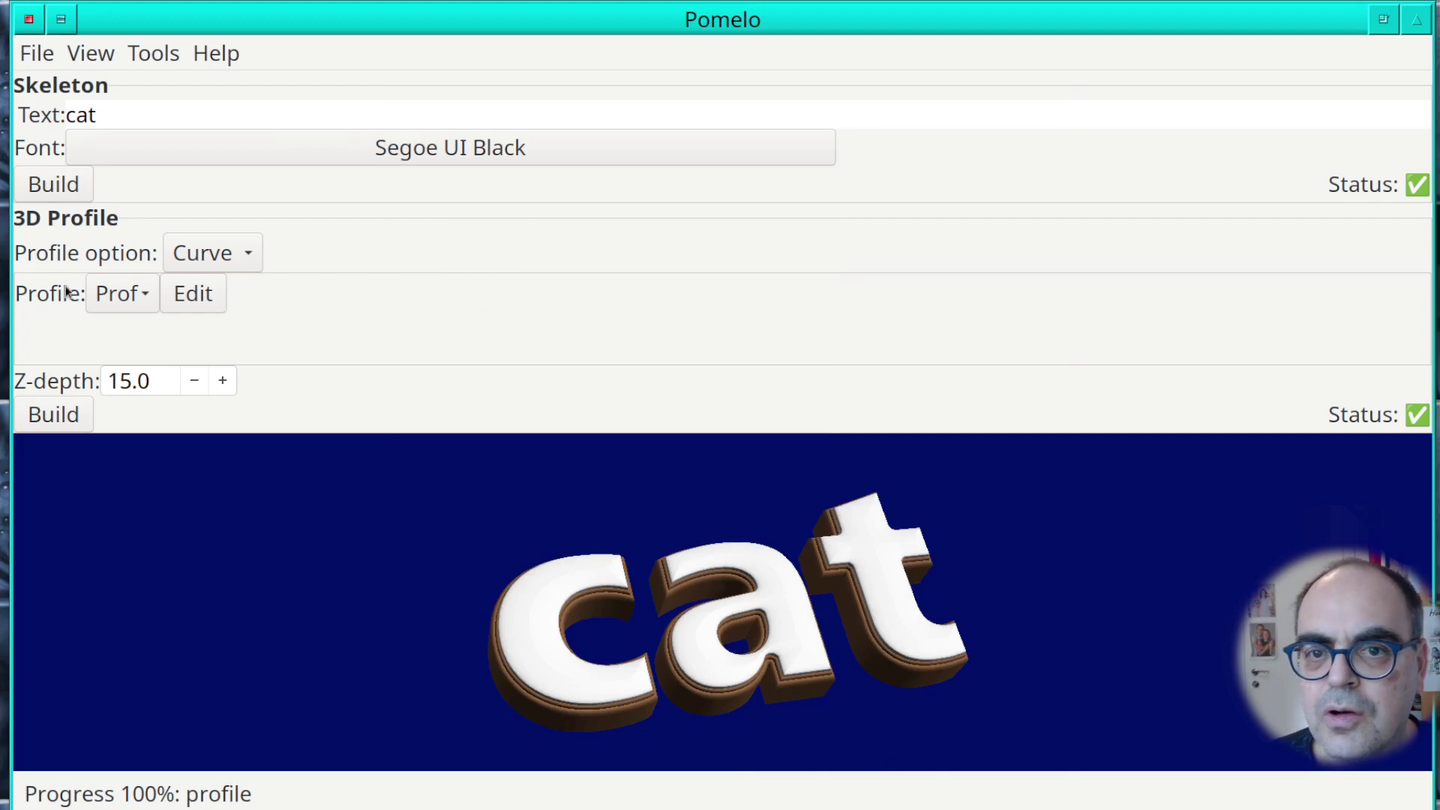
Set the Level2 mesh color to red in the mesh viewer settings.
left_click(150, 56)
left_click(190, 125)
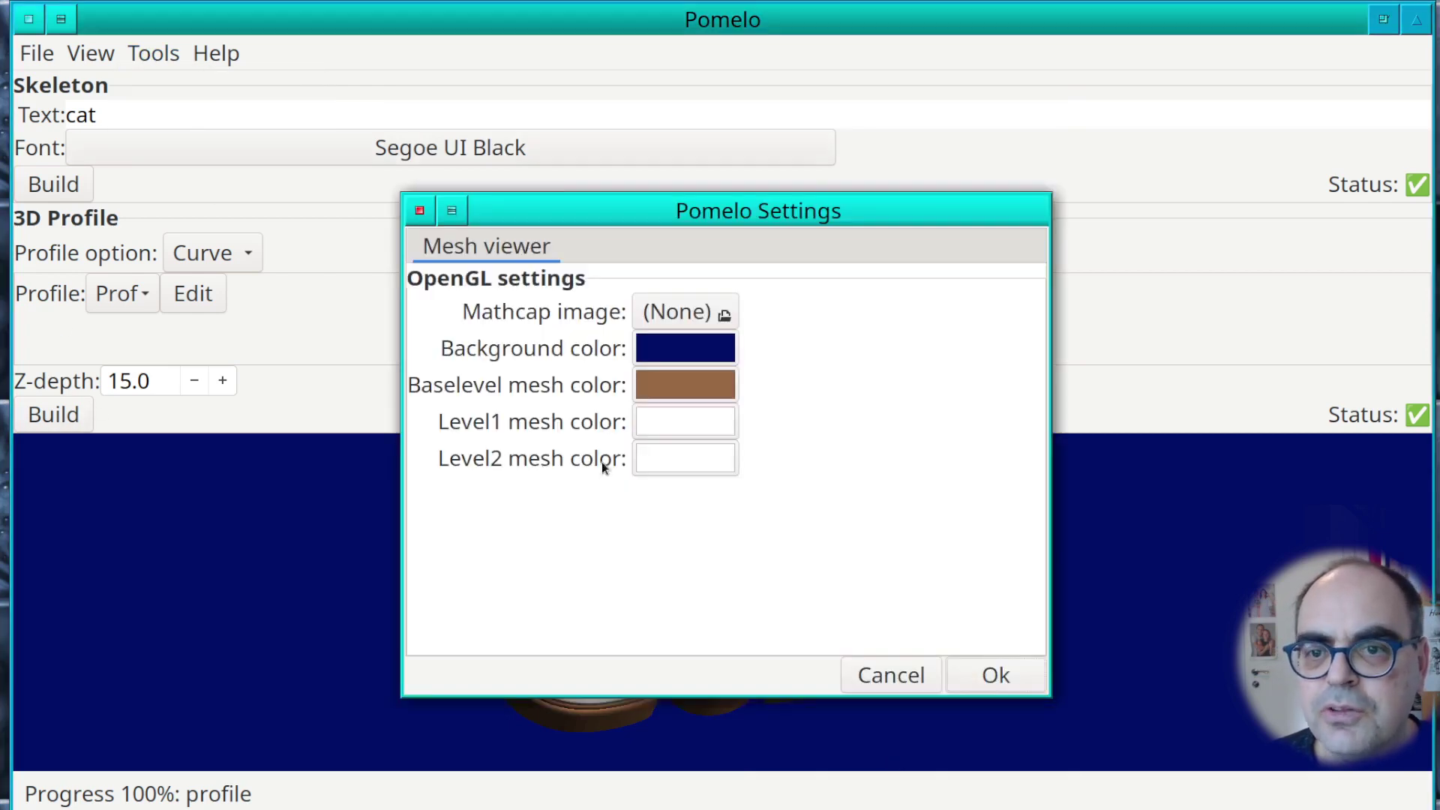
left_click(672, 462)
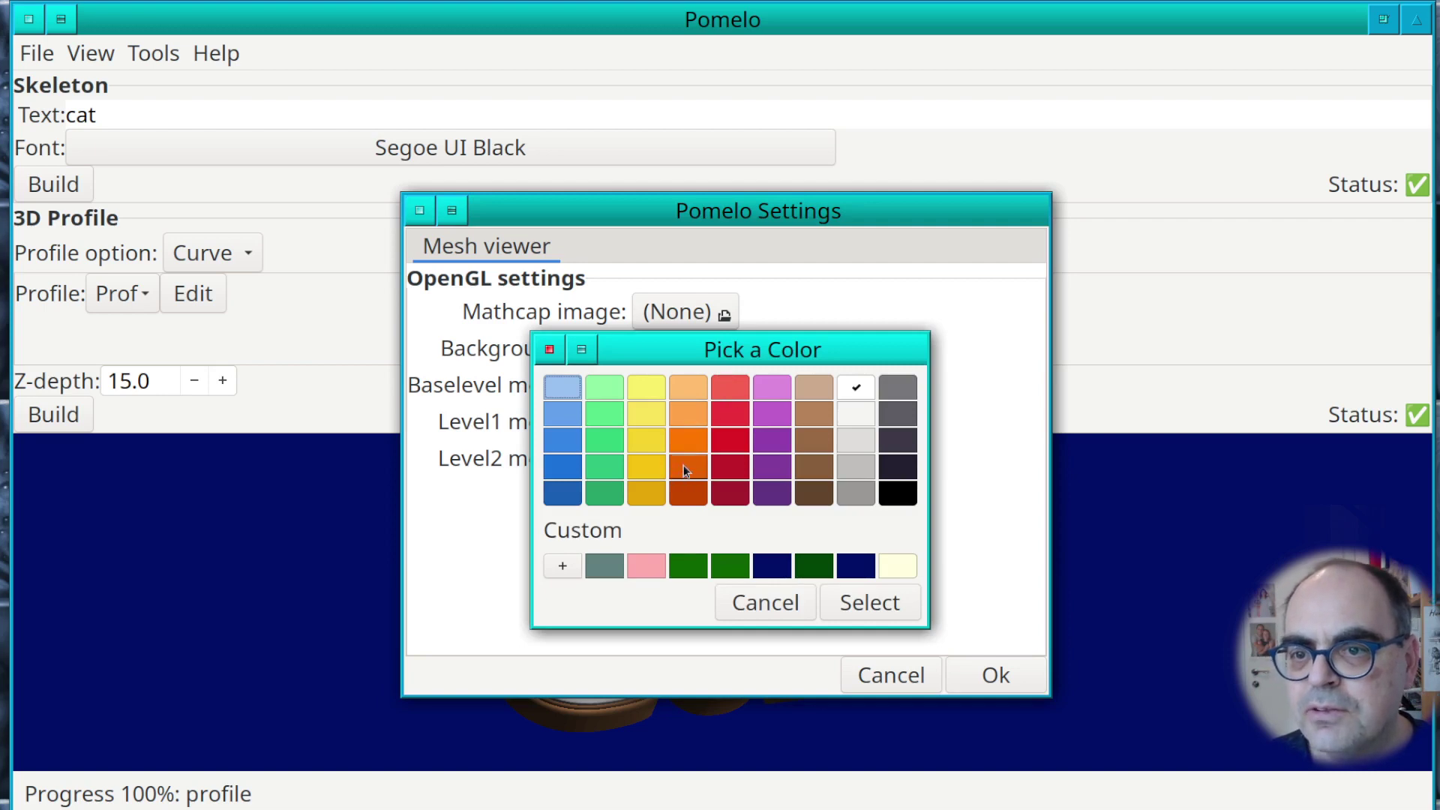
left_click(725, 446)
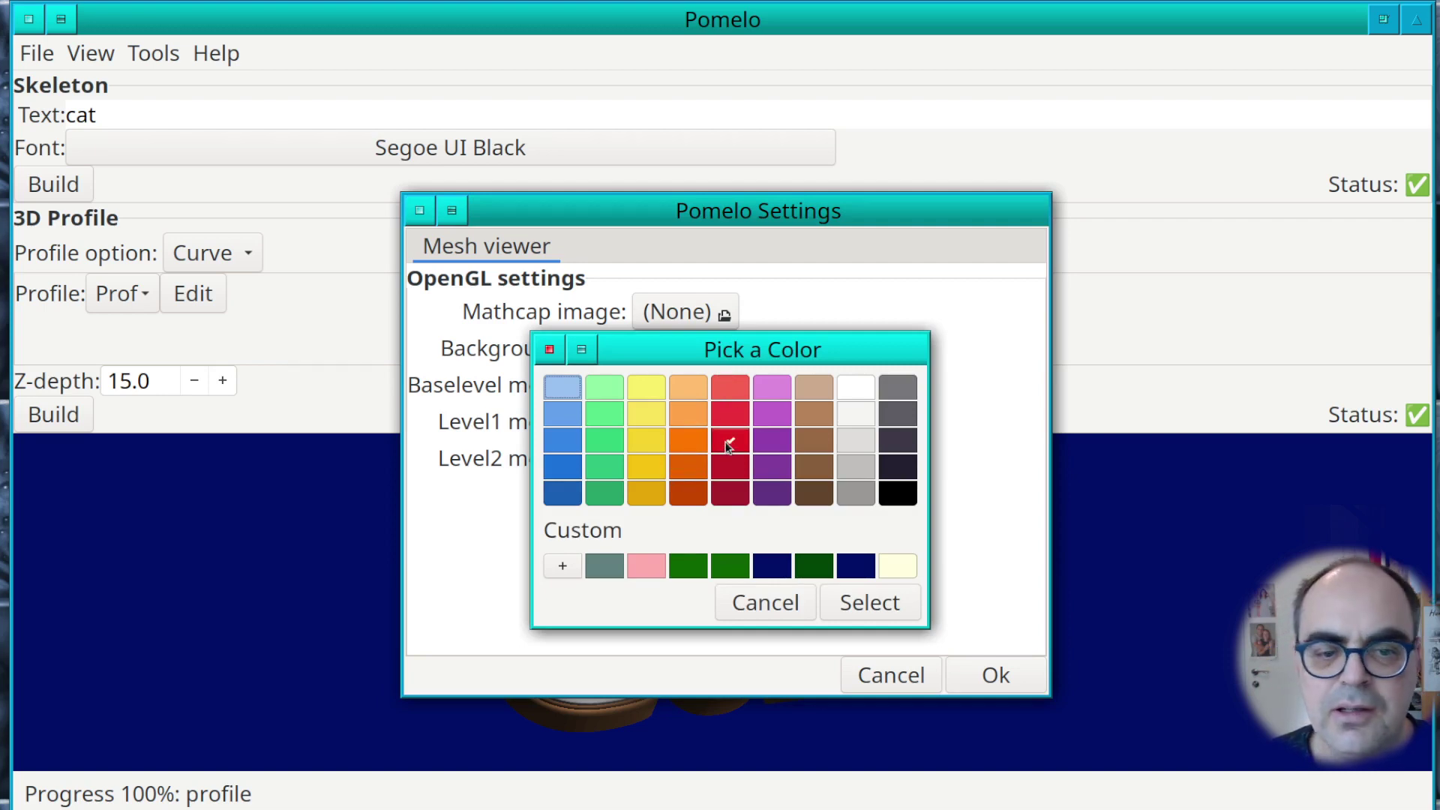
left_click(847, 603)
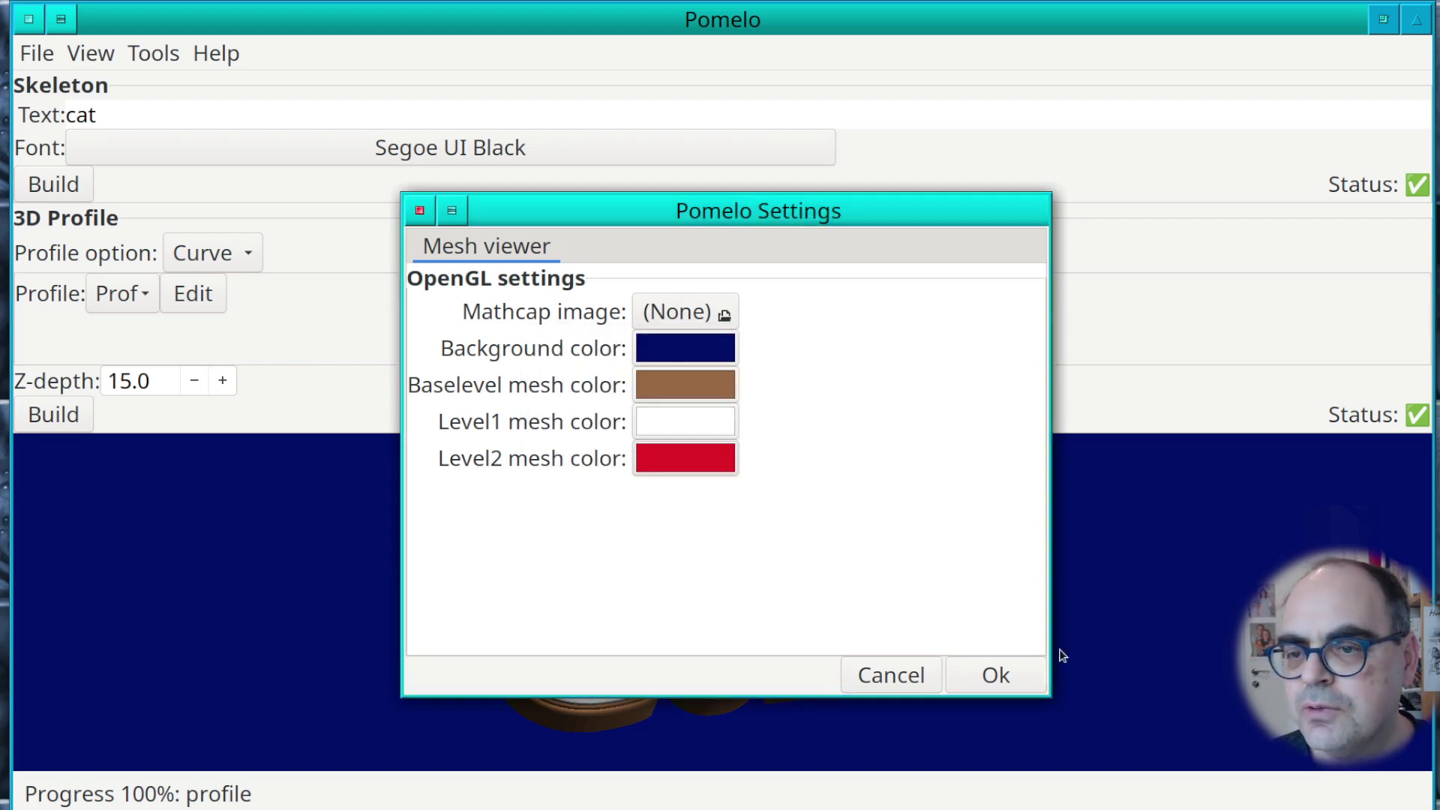
left_click(1003, 684)
Rebuild the text skeleton and its 3D profile mesh.
left_click(65, 188)
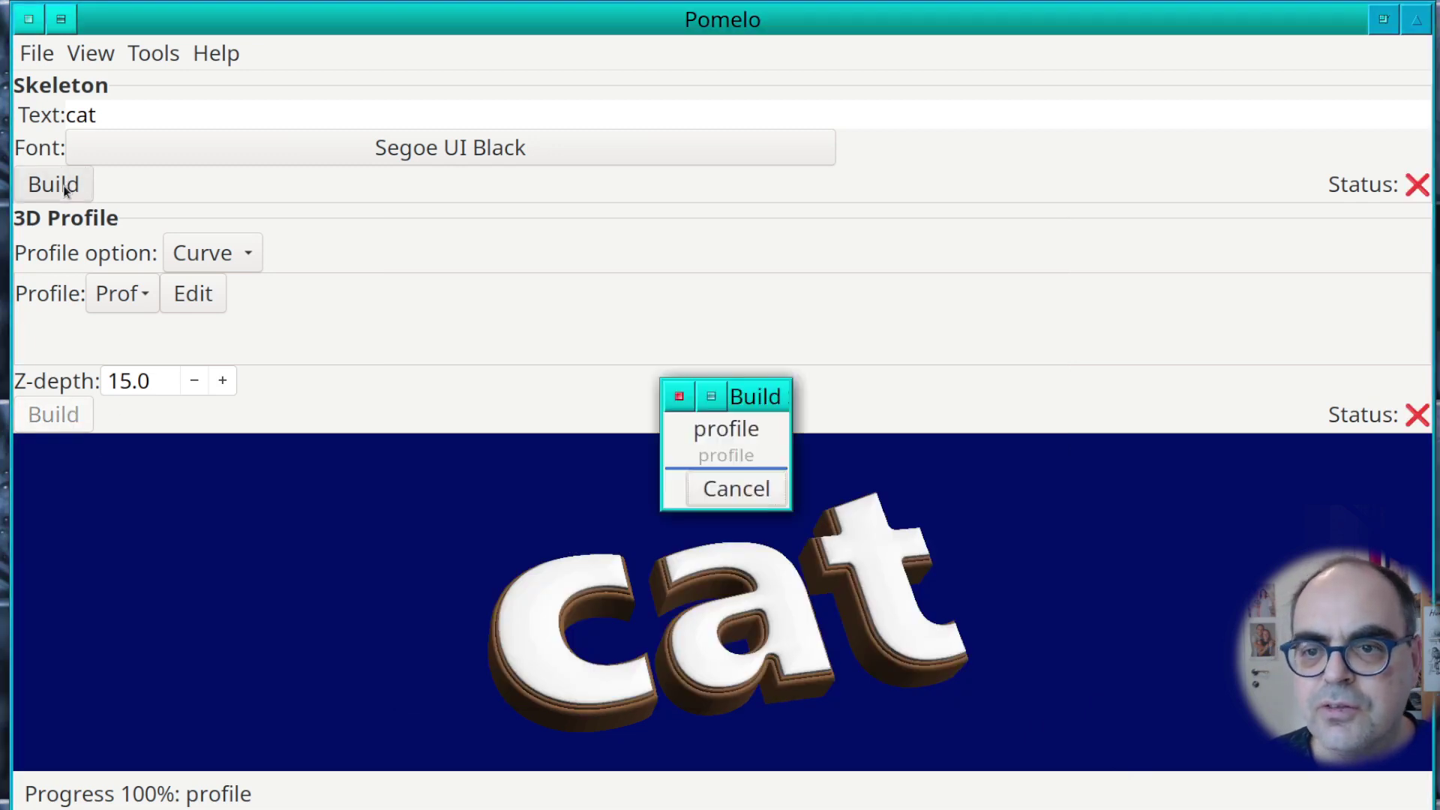
left_click(54, 419)
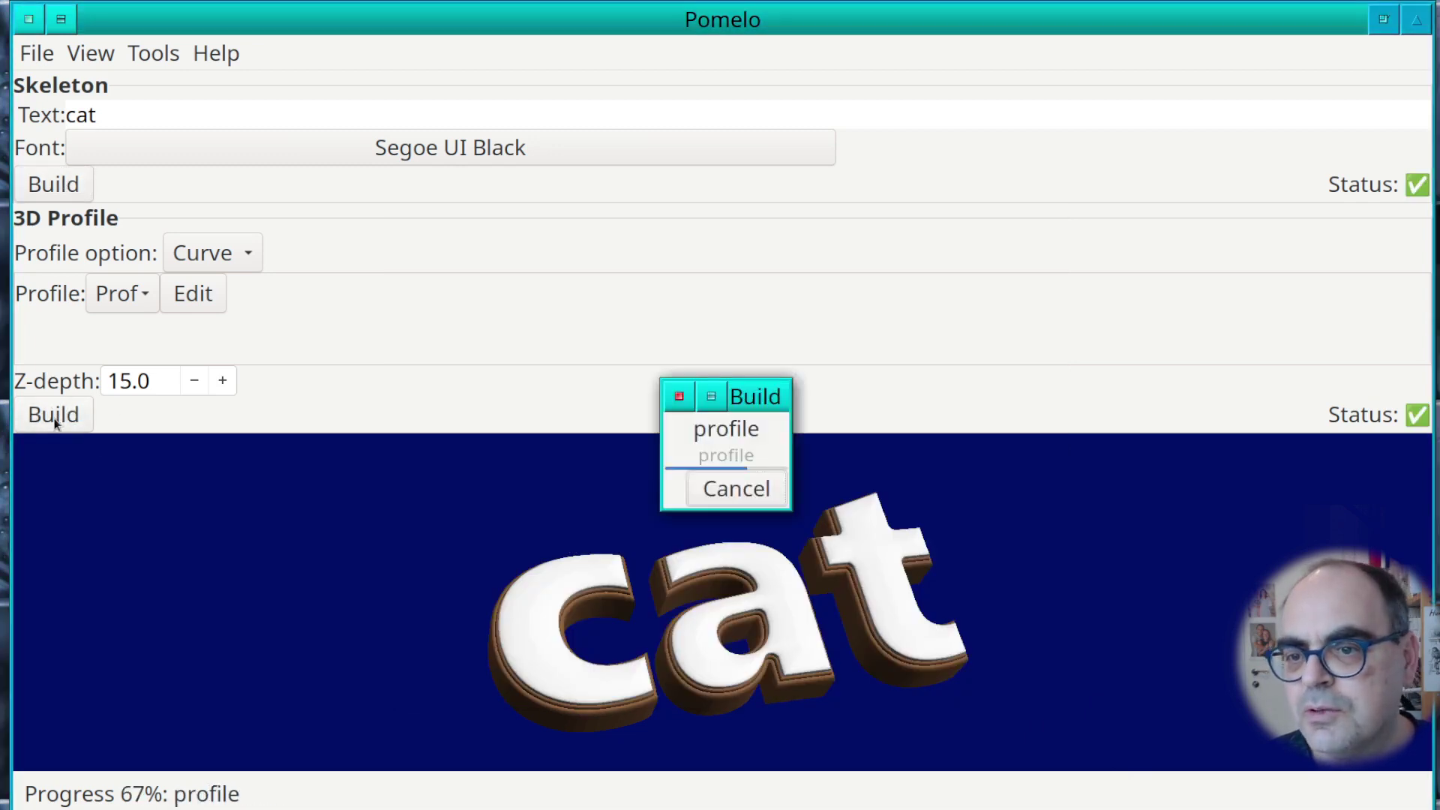
Examine the rebuilt three-layer text up close and from different angles.
left_click_drag(630, 623, 658, 663)
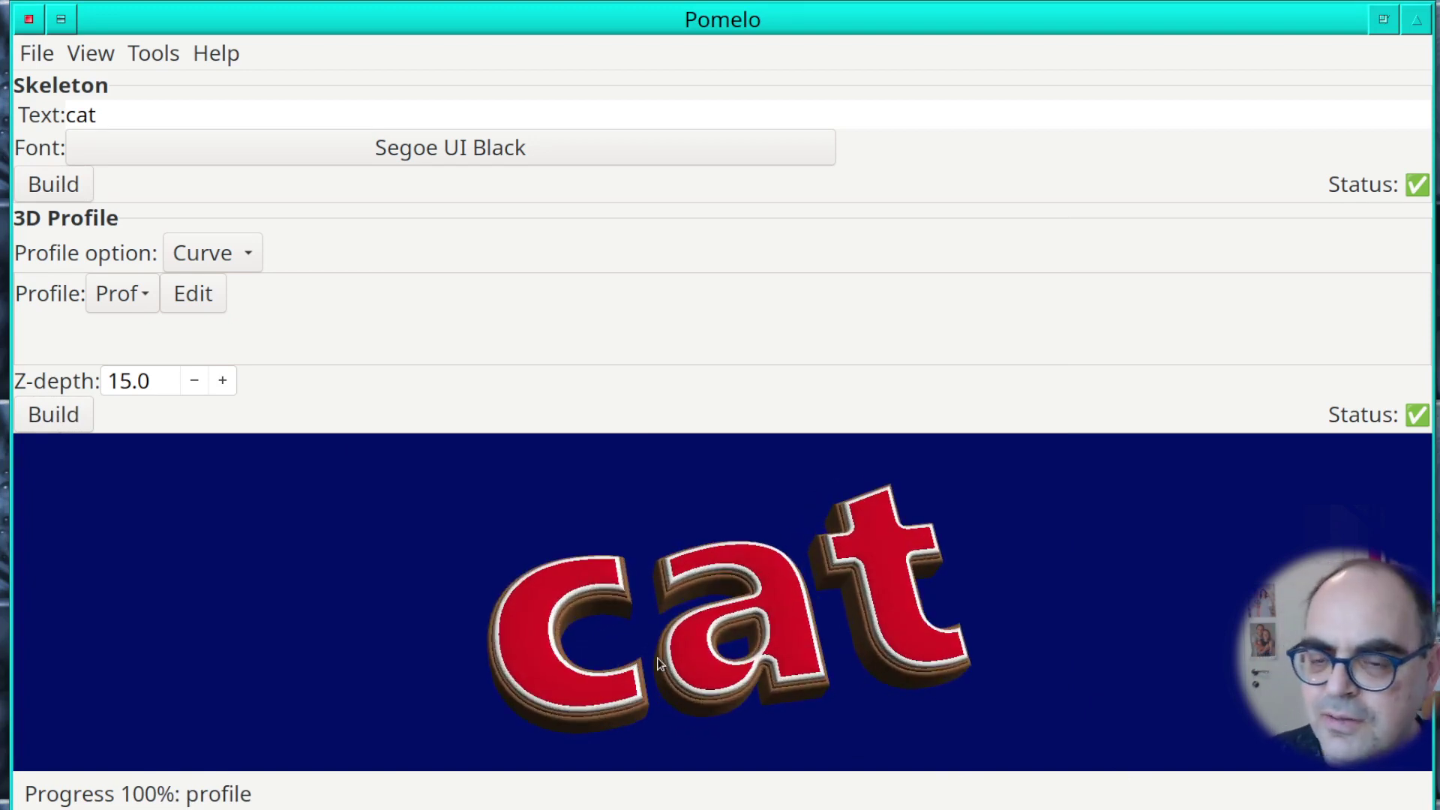
scroll(814, 665, "up", 3)
scroll(814, 665, "down", 3)
left_click_drag(808, 668, 746, 660)
scroll(681, 570, "up", 3)
scroll(682, 570, "down", 3)
scroll(743, 645, "down", 3)
left_click_drag(911, 668, 798, 669)
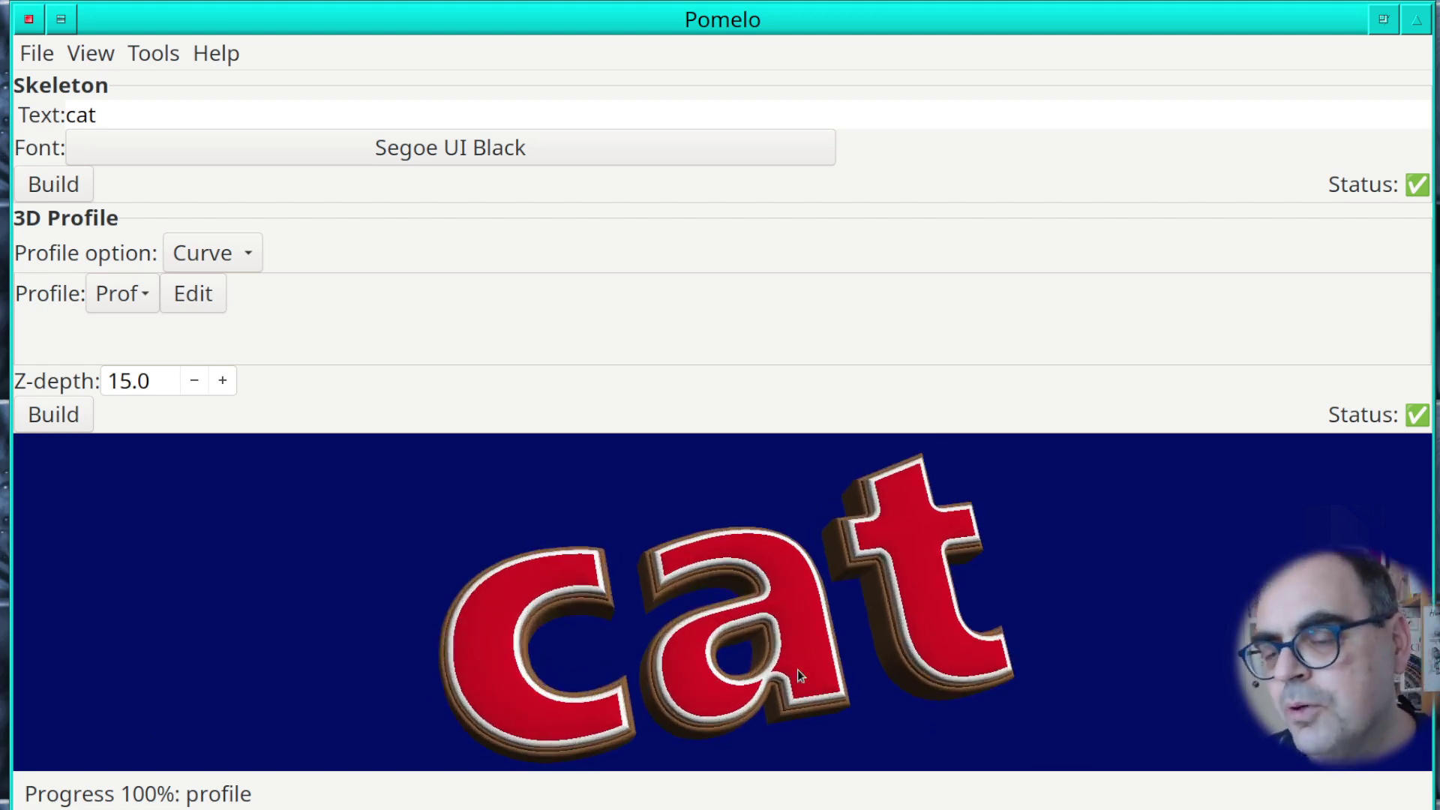
left_click(47, 56)
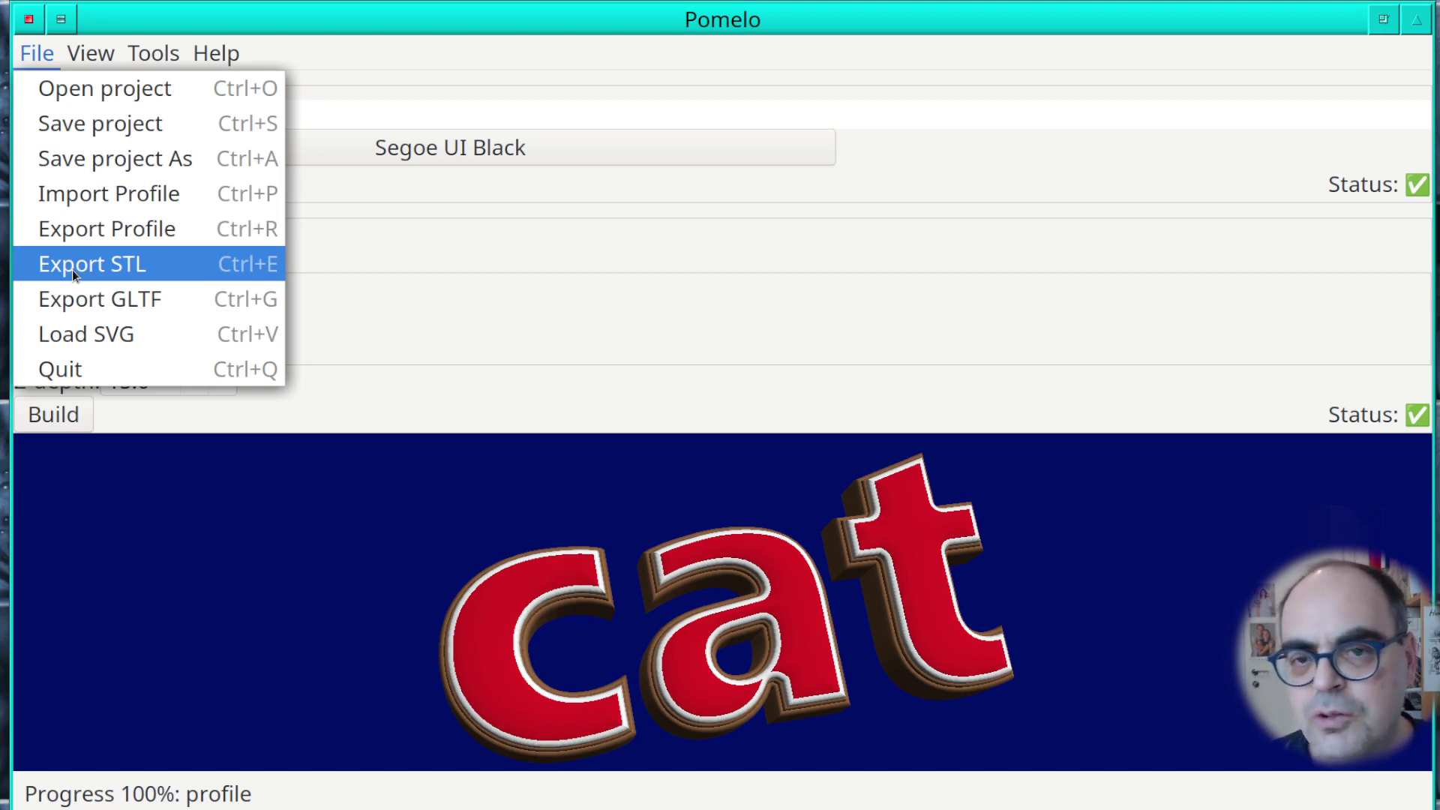
left_click(148, 467)
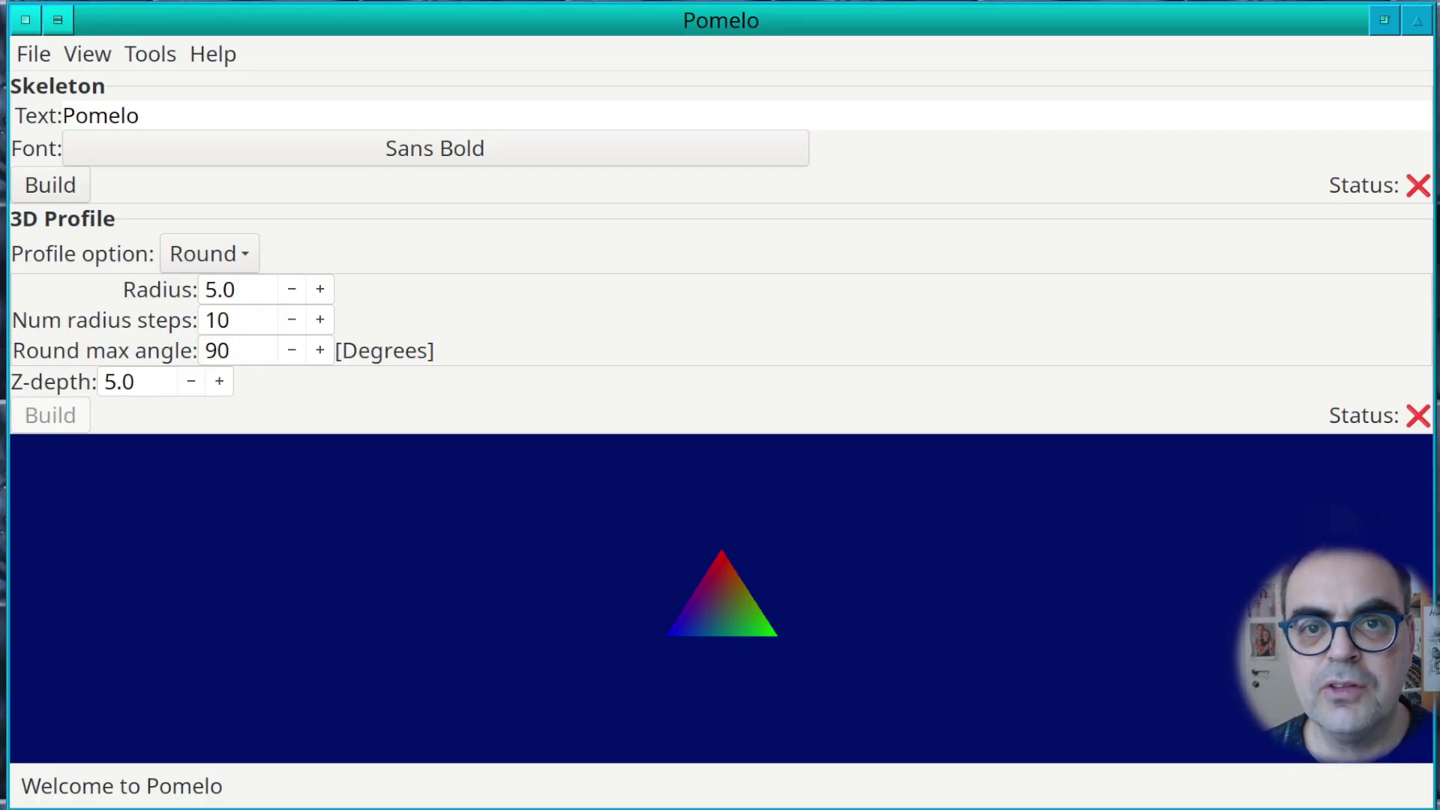
Load fish.svg as the source shape in place of text and build its skeleton.
left_click(28, 54)
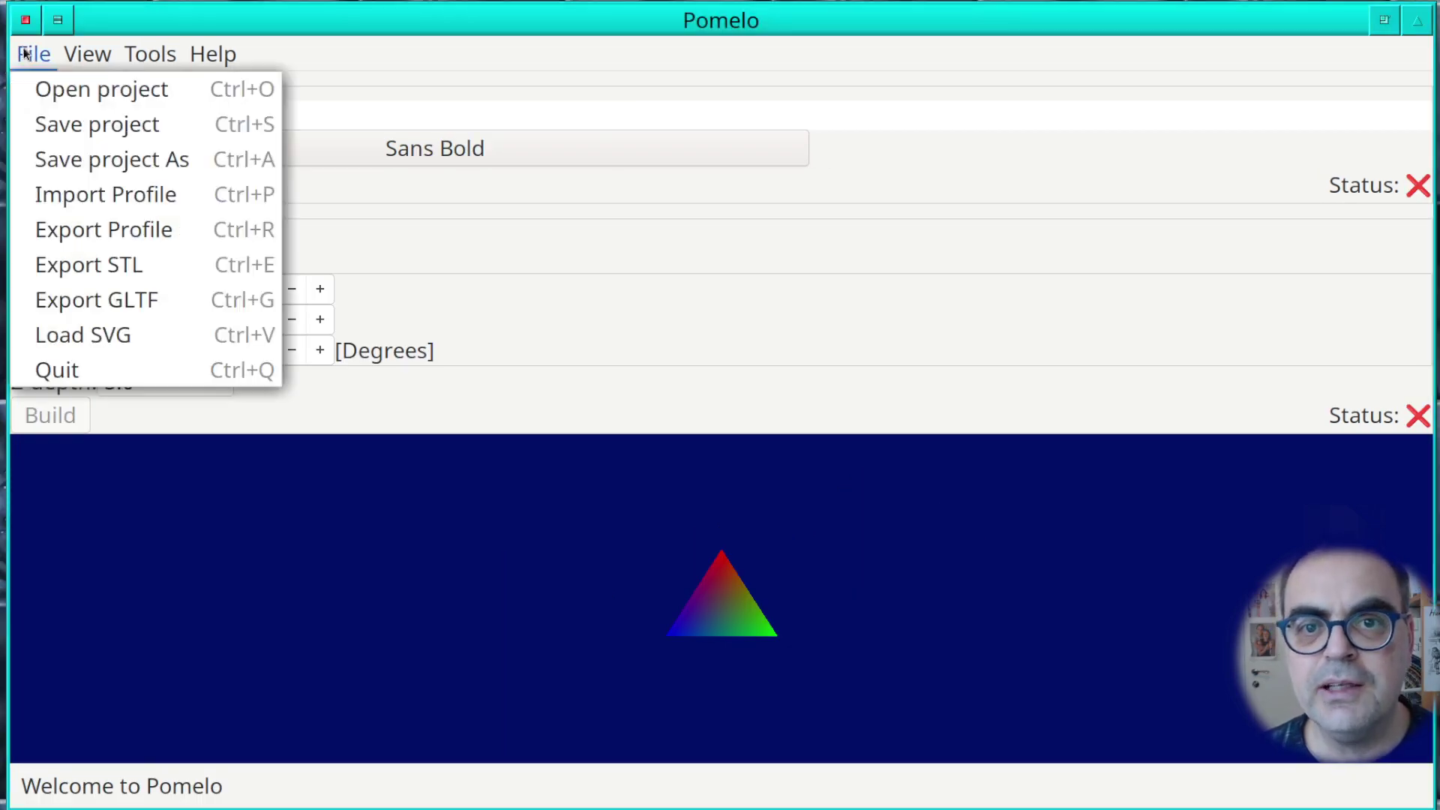
left_click(115, 334)
double_click(466, 127)
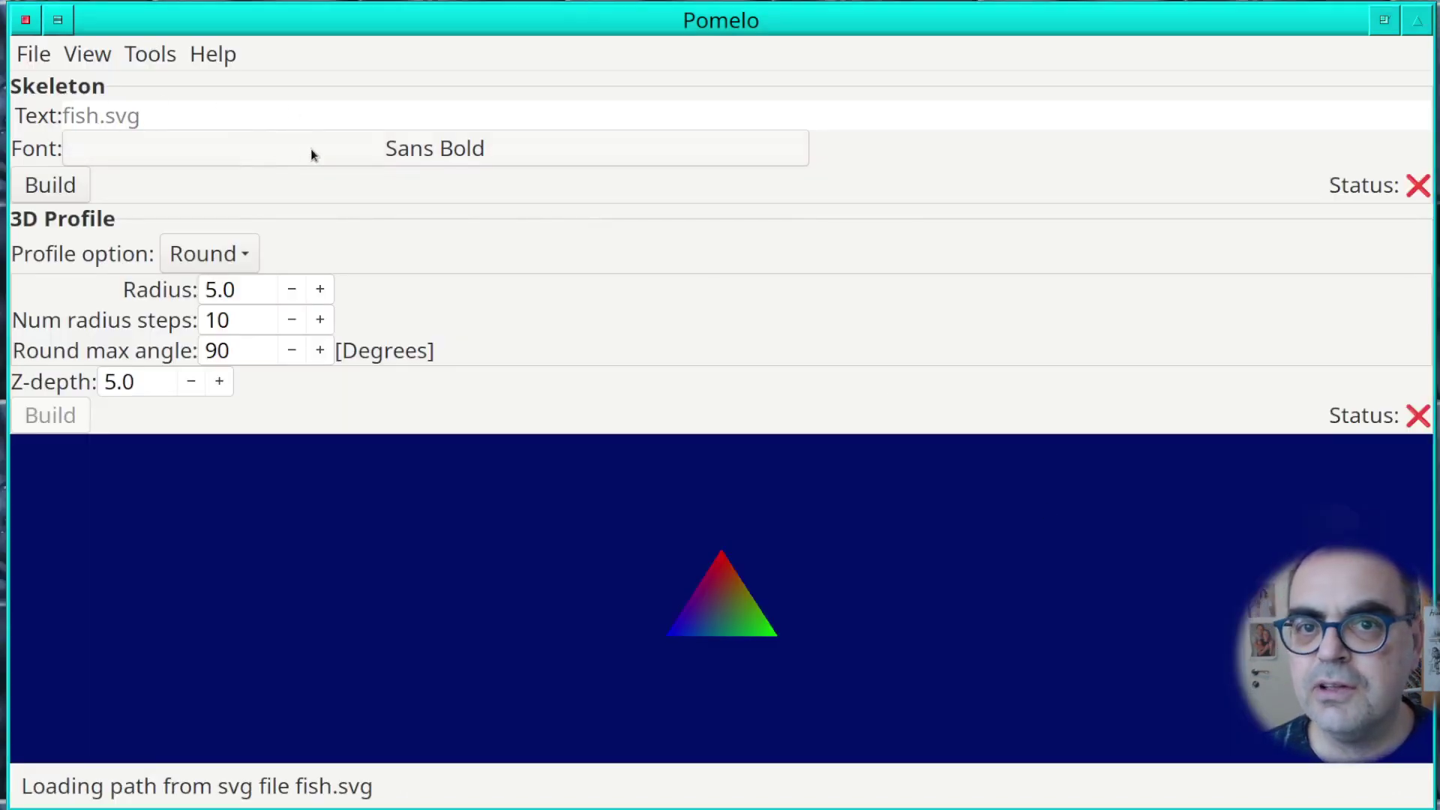
left_click(54, 187)
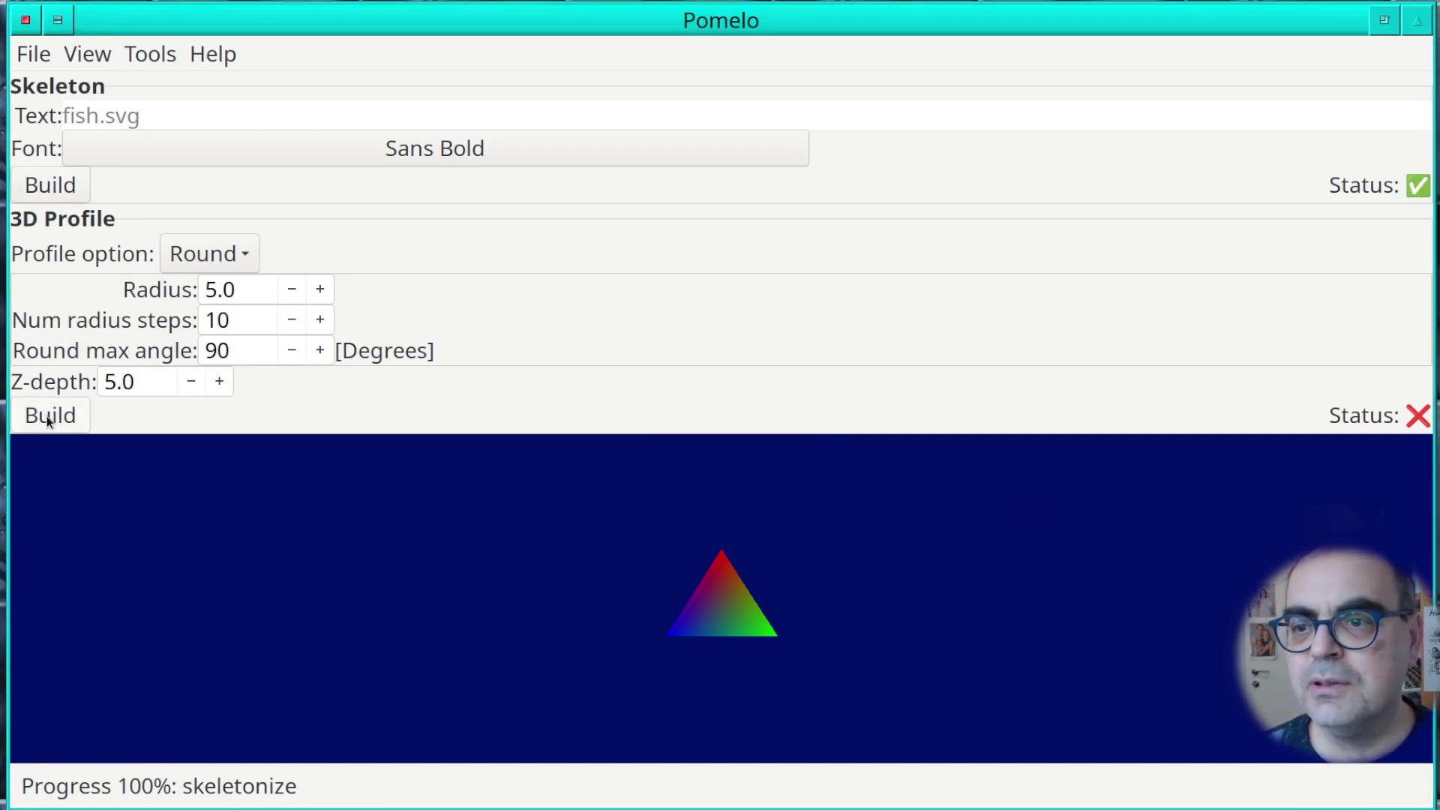
Build the fish's 3D mesh with the Round profile and tilt the model to inspect it.
left_click(46, 416)
scroll(735, 613, "up", 3)
left_click_drag(834, 589, 820, 709)
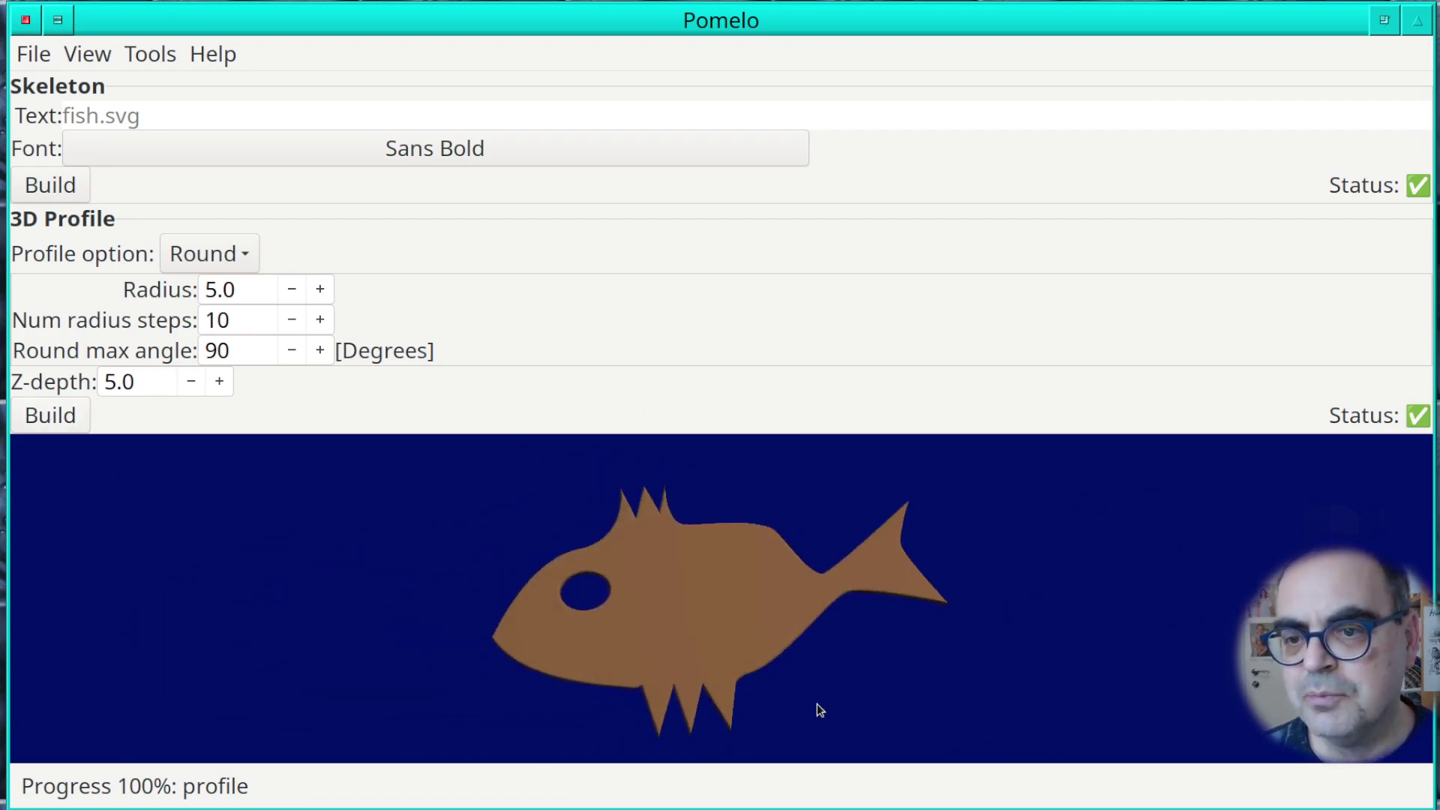
scroll(788, 685, "up", 1)
scroll(788, 684, "down", 1)
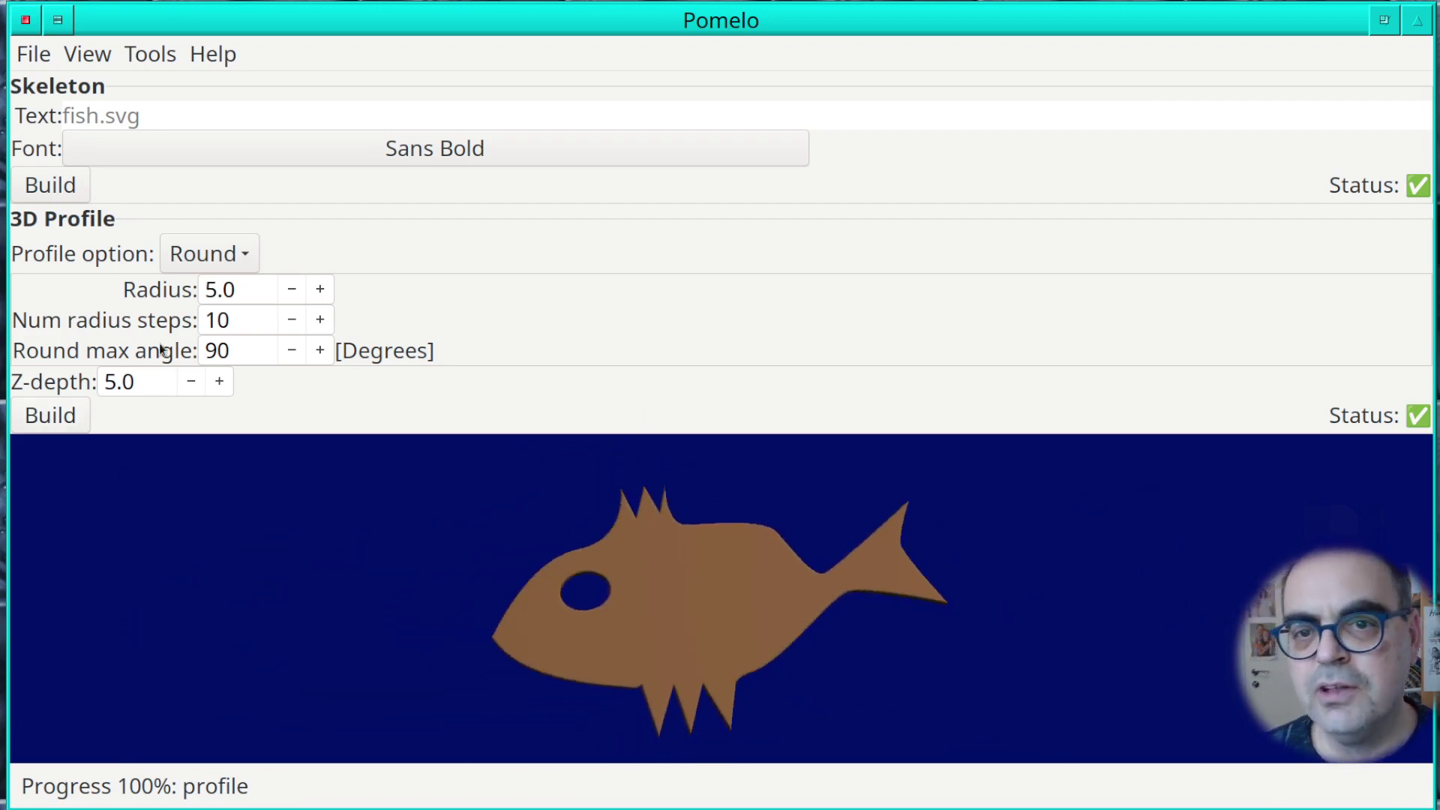
Switch the fish's profile option to Curve, review the three-curve profile in the Profile Editor and accept it.
left_click(201, 257)
left_click(204, 291)
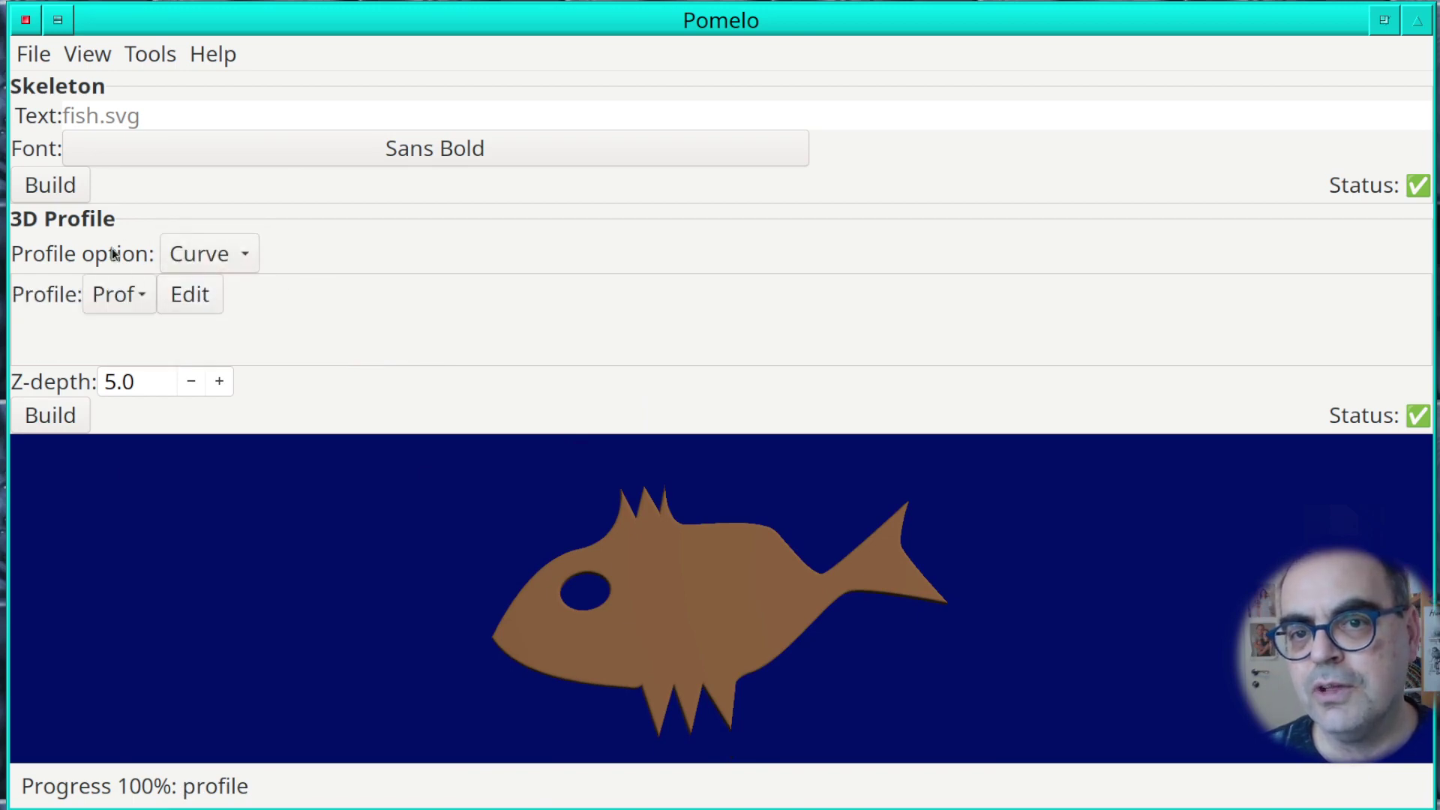
left_click(177, 295)
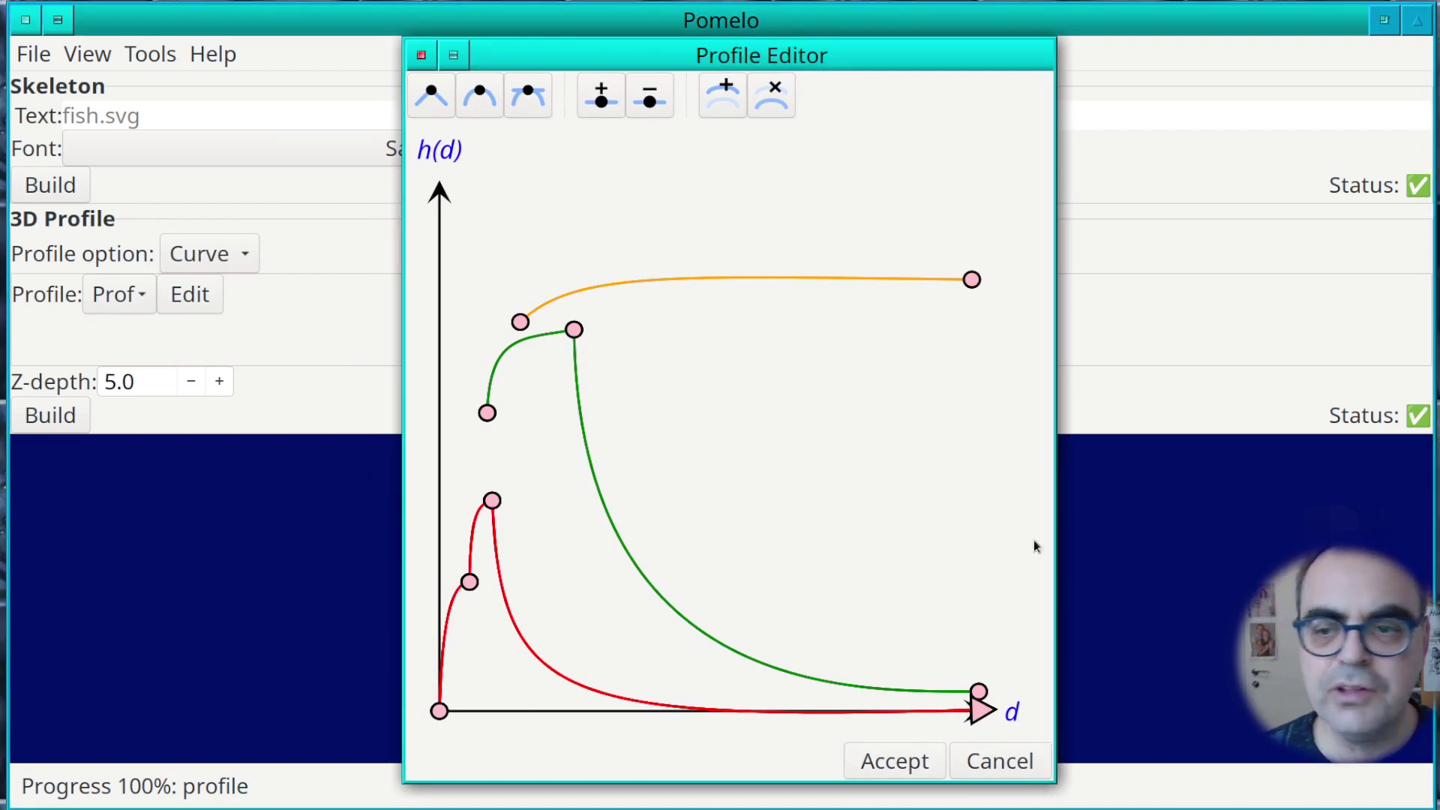
left_click(1153, 677)
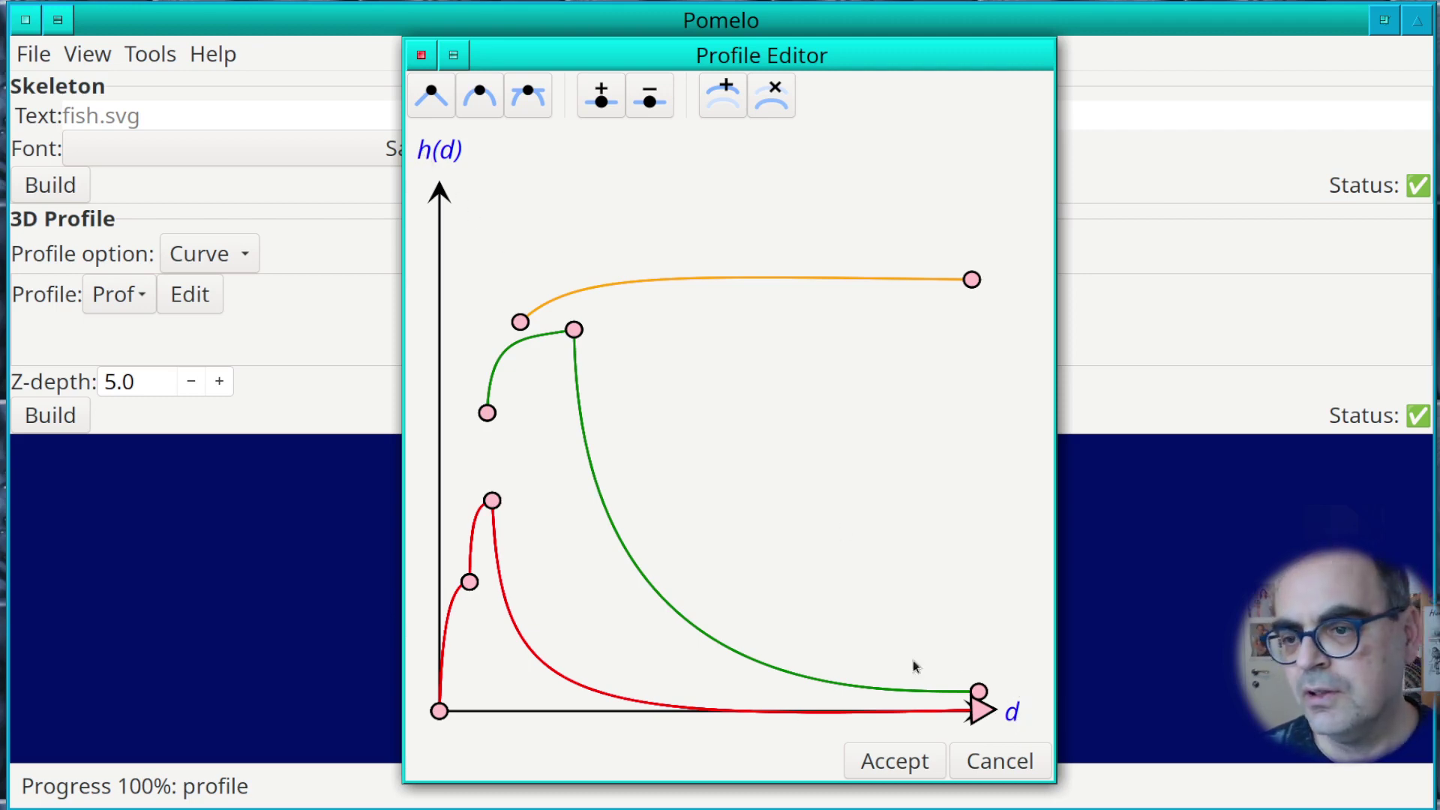
left_click(900, 762)
Rebuild the fish's 3D mesh with the curve profile and examine its layered edges from different angles.
left_click(73, 416)
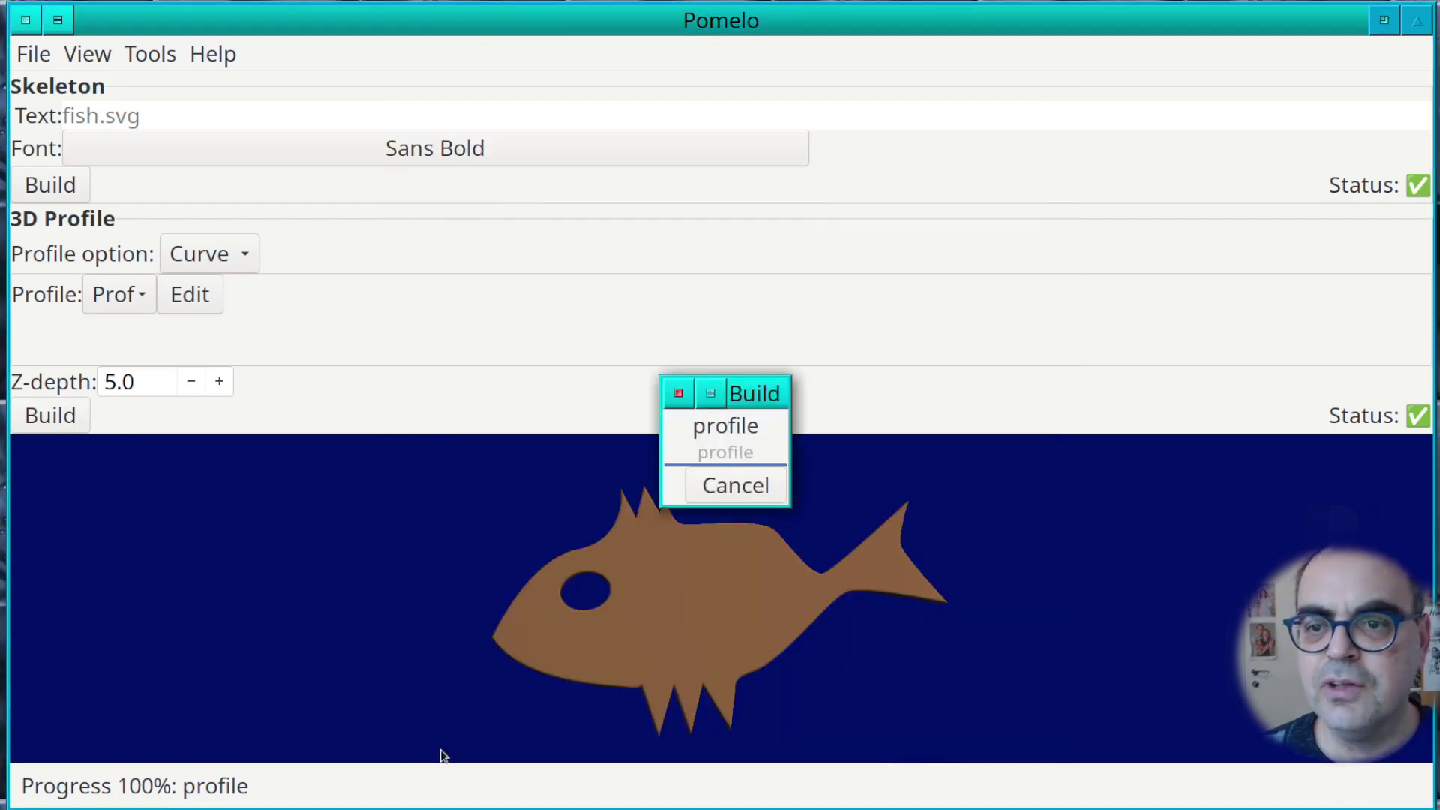
left_click_drag(678, 652, 784, 686)
scroll(713, 649, "up", 3)
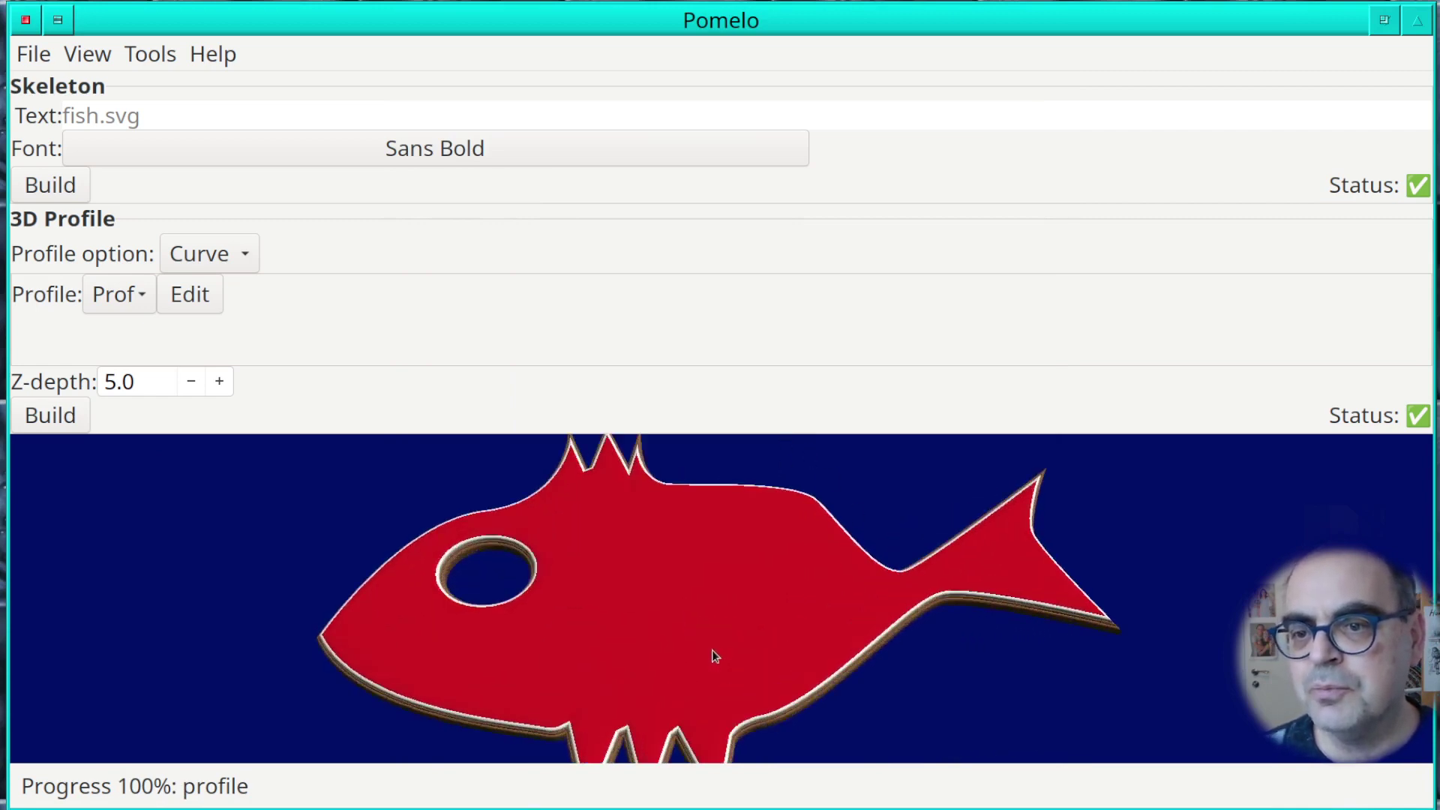
scroll(712, 649, "down", 1)
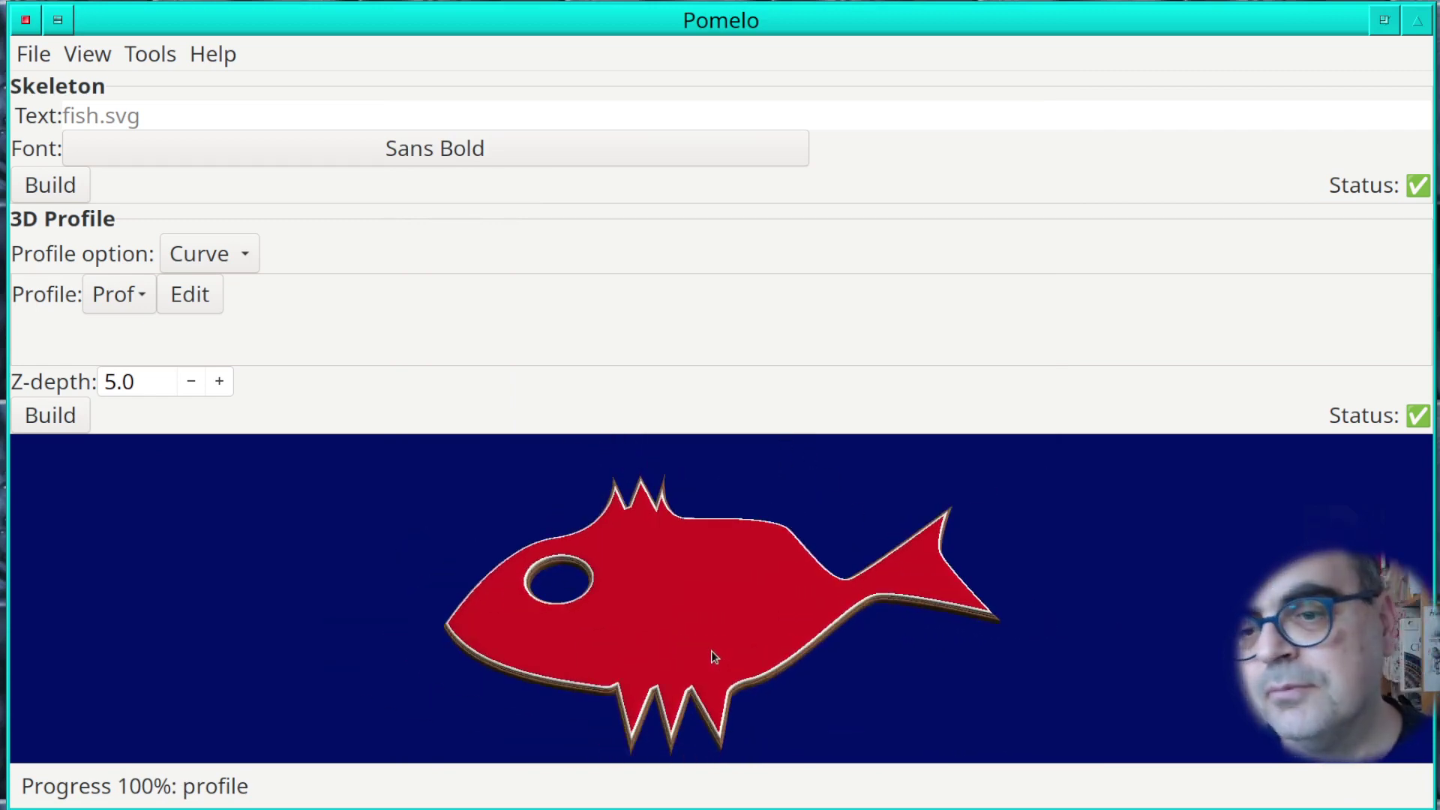
scroll(711, 651, "up", 1)
scroll(711, 650, "down", 1)
left_click_drag(711, 650, 745, 633)
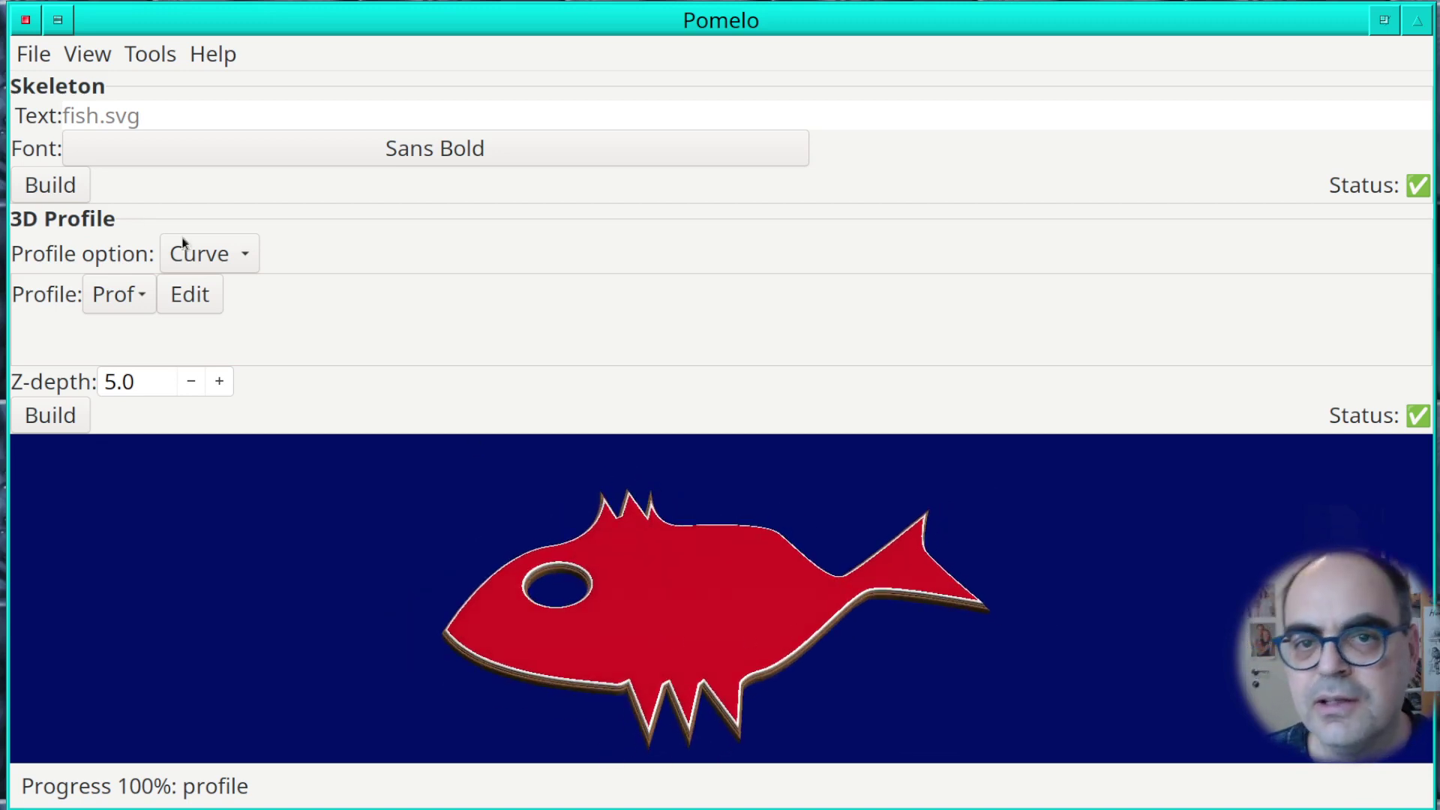
left_click(31, 54)
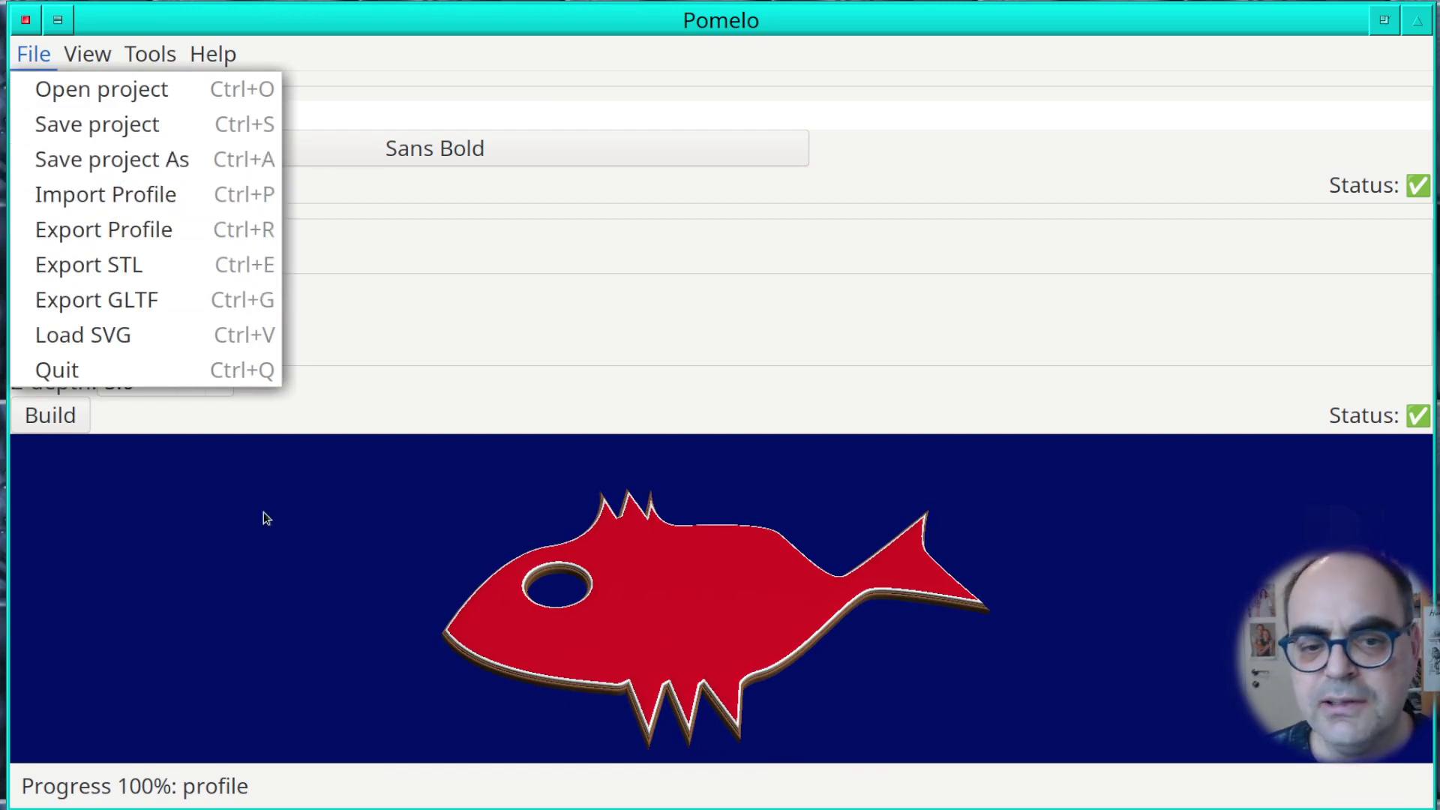
left_click(293, 640)
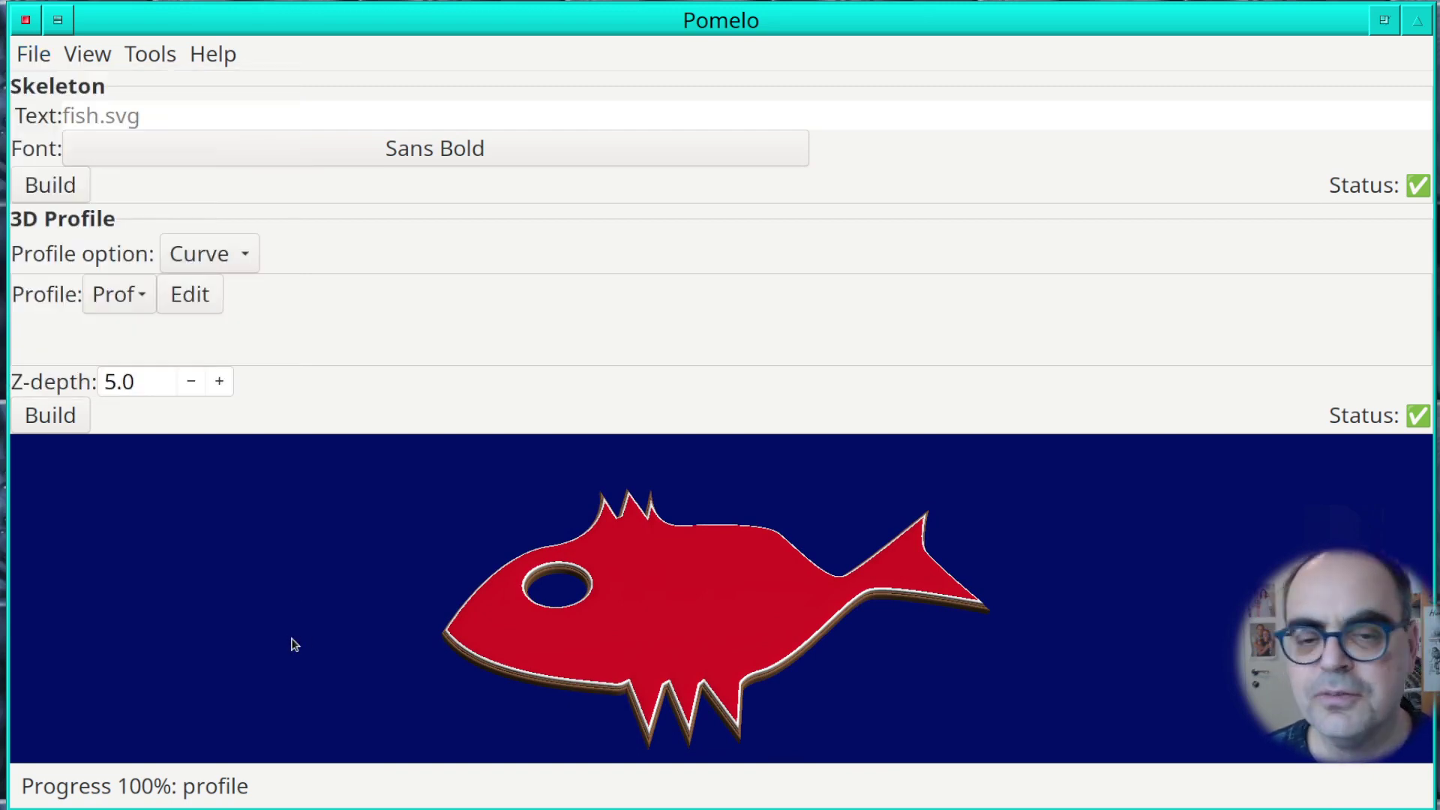